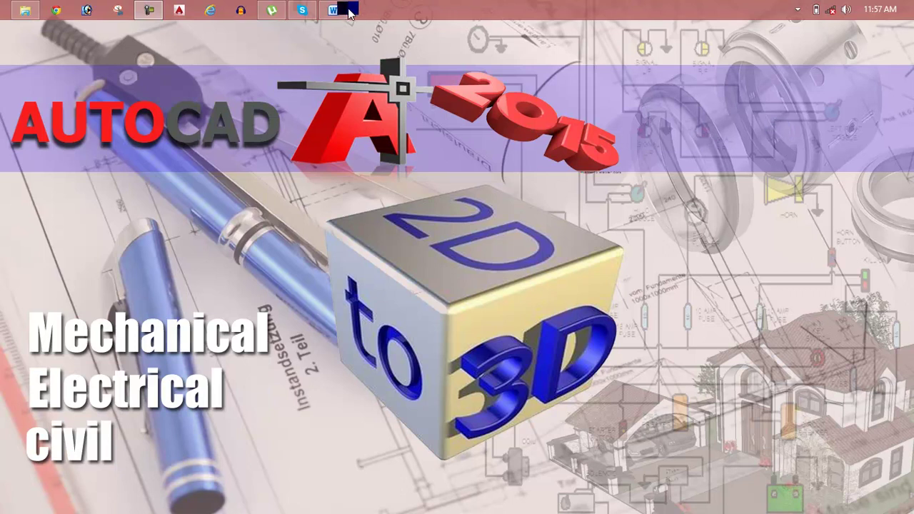
Step: Restore the Lesson 58 Word document window from the taskbar
left_click(349, 13)
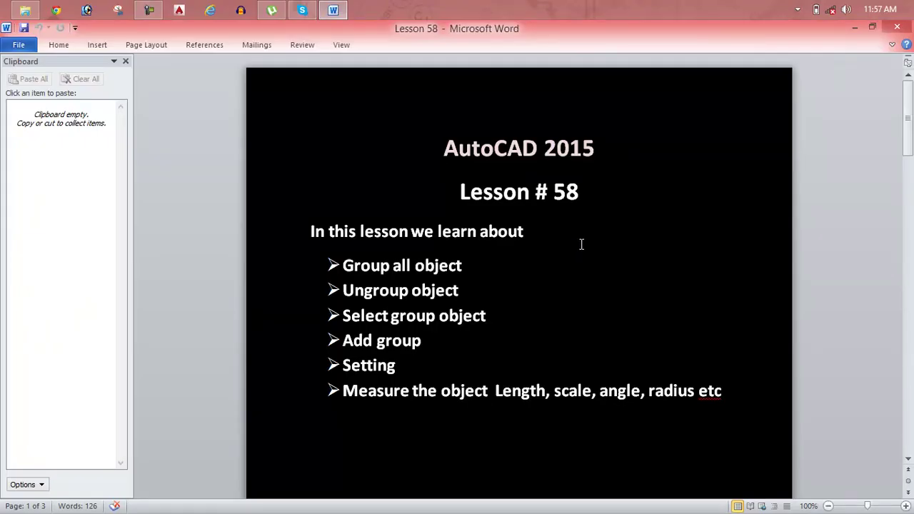
Step: Close the Clipboard pane beside the Lesson 58 outline
left_click(125, 61)
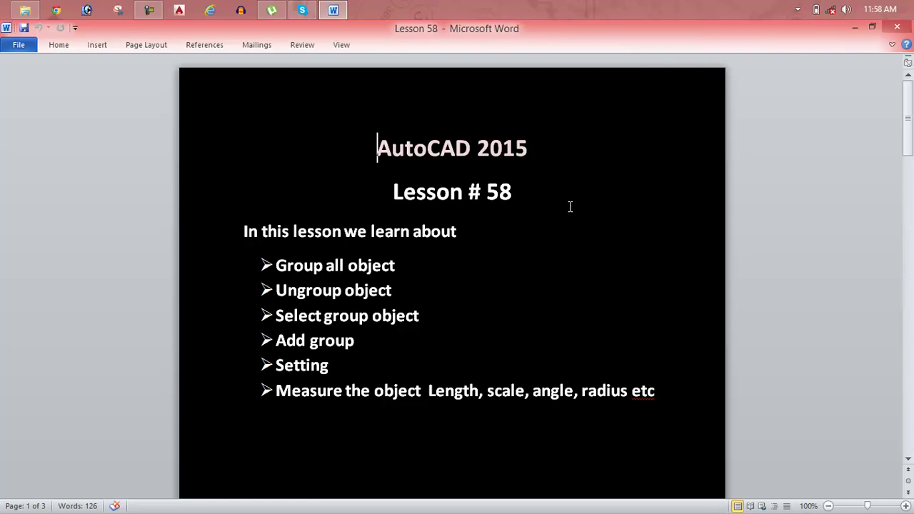
Step: Launch AutoCAD 2015 from the taskbar
left_click(184, 12)
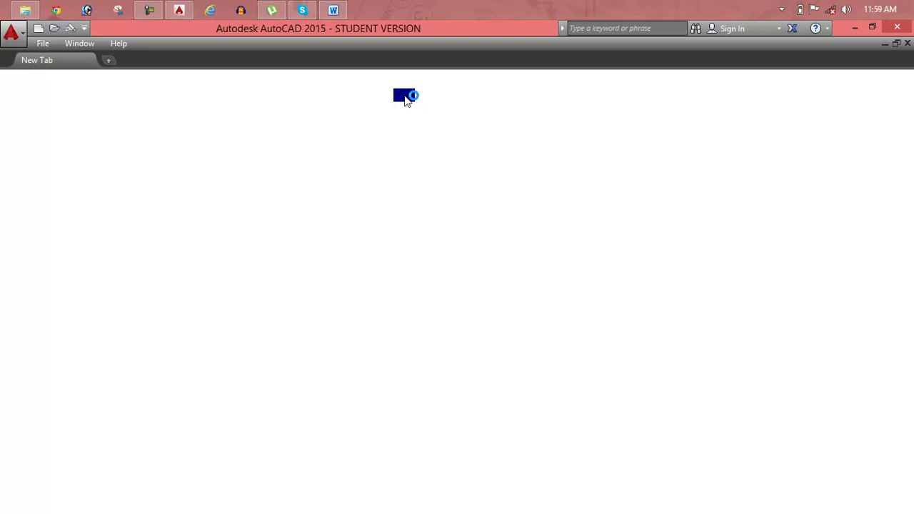
mouse_move(333, 10)
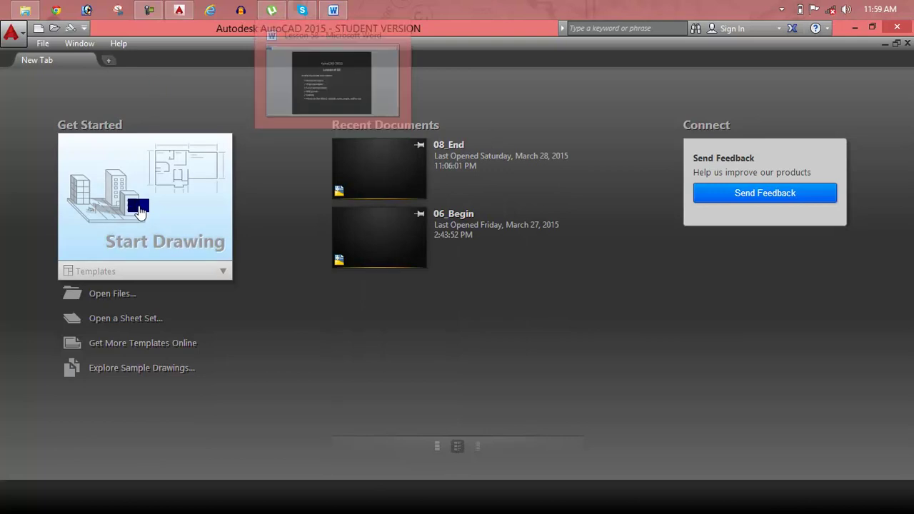
Step: Start a blank Drawing1 with the grid off (F7), then browse the Groups and Measure options
left_click(138, 208)
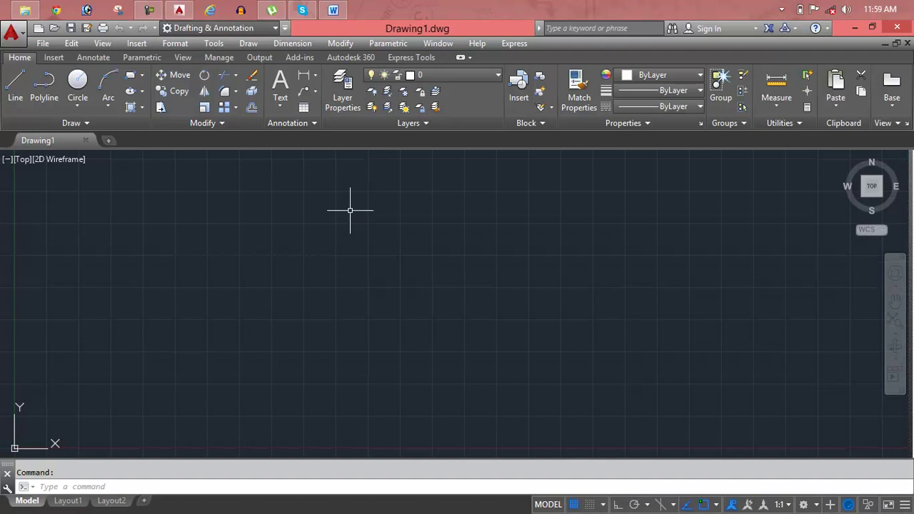
key("F7")
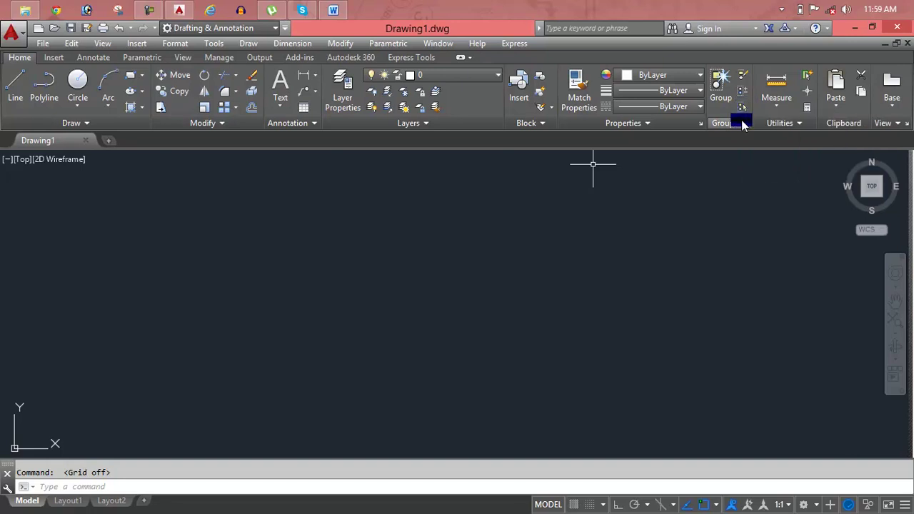
left_click(743, 123)
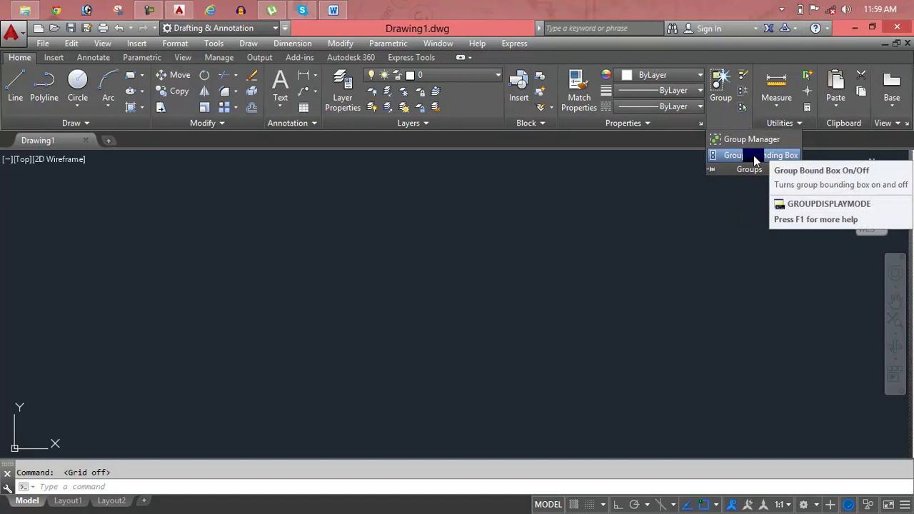
left_click(772, 107)
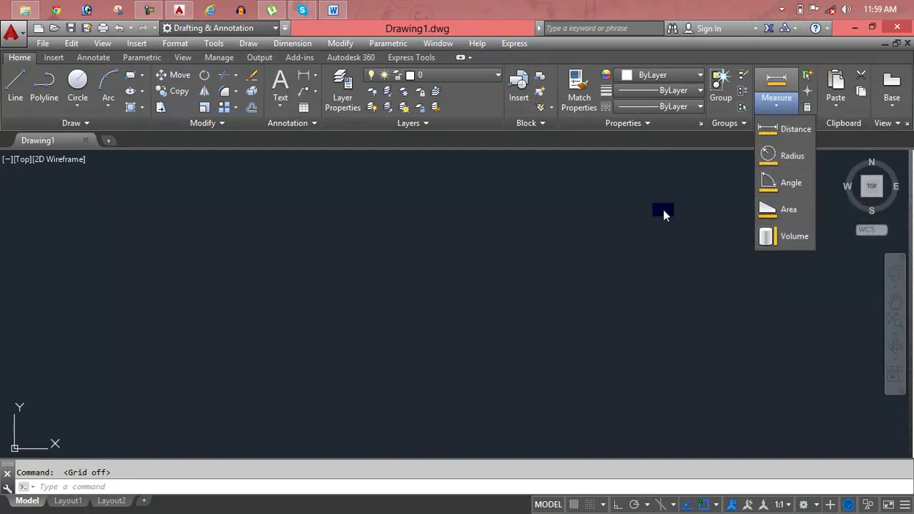
key("Escape")
key("Escape")
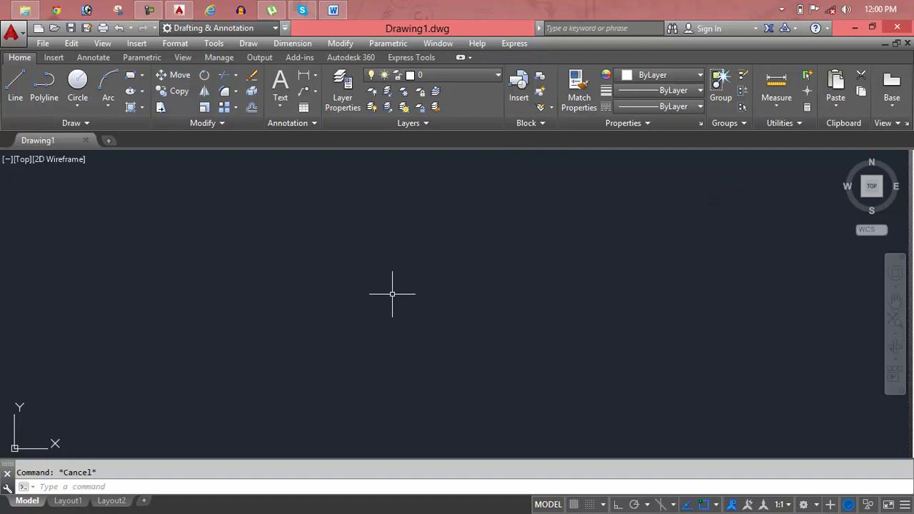
Step: Draw a rectangle with REC and a circle to its right with C
type("rec")
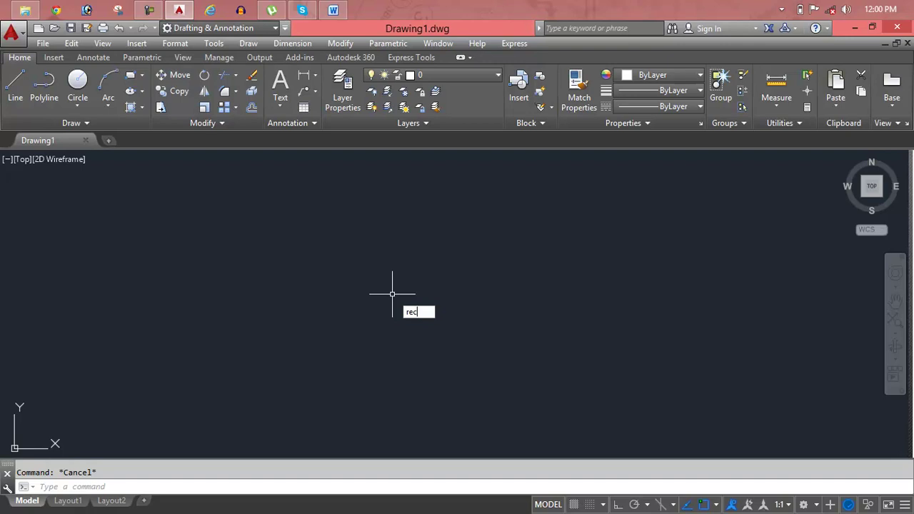
key("Return")
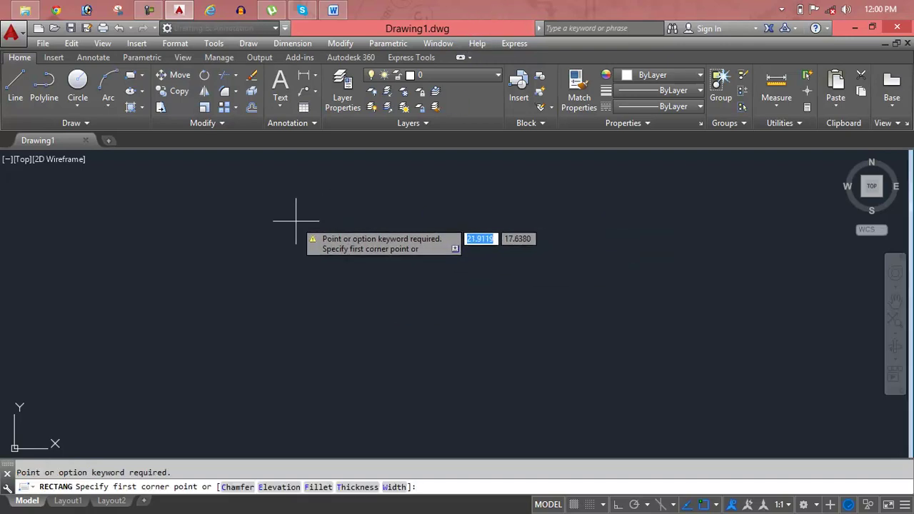
left_click(132, 206)
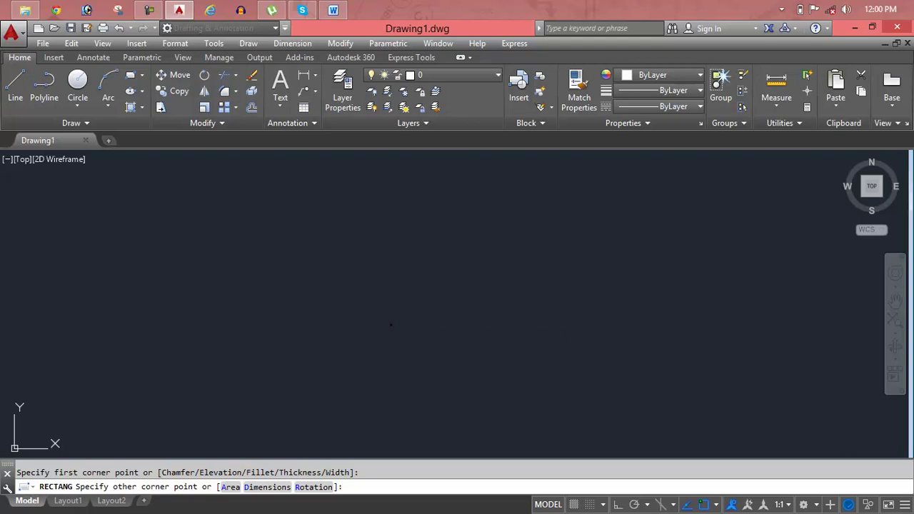
left_click(391, 325)
key("Escape")
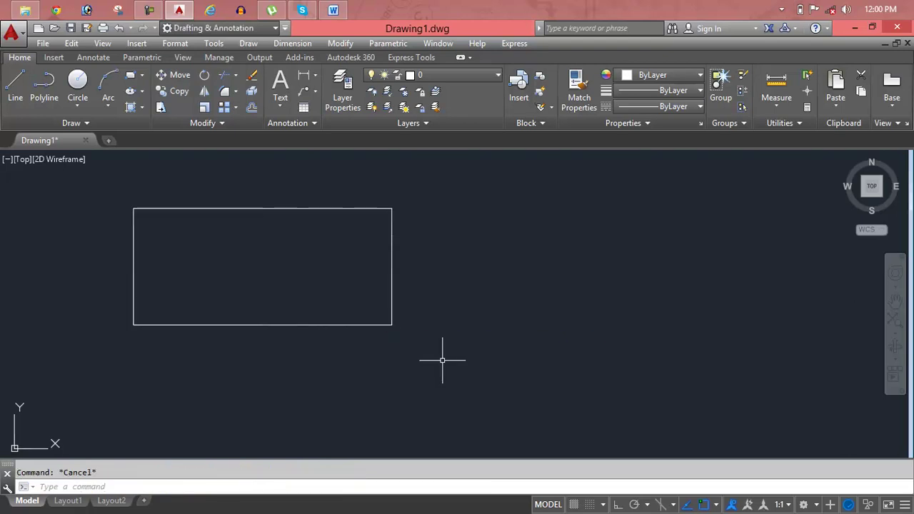
type("c")
key("Return")
left_click(443, 298)
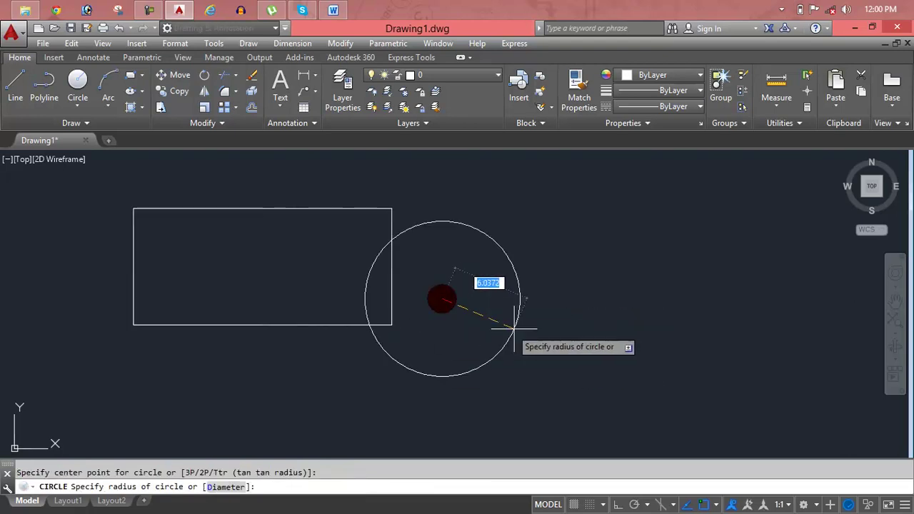
left_click(483, 318)
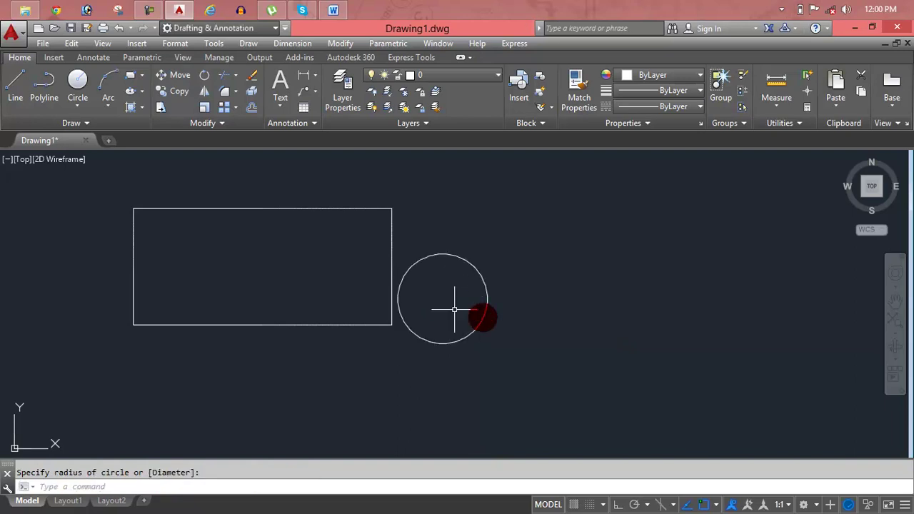
Step: Move the circle further right with the MOVE command
type("m")
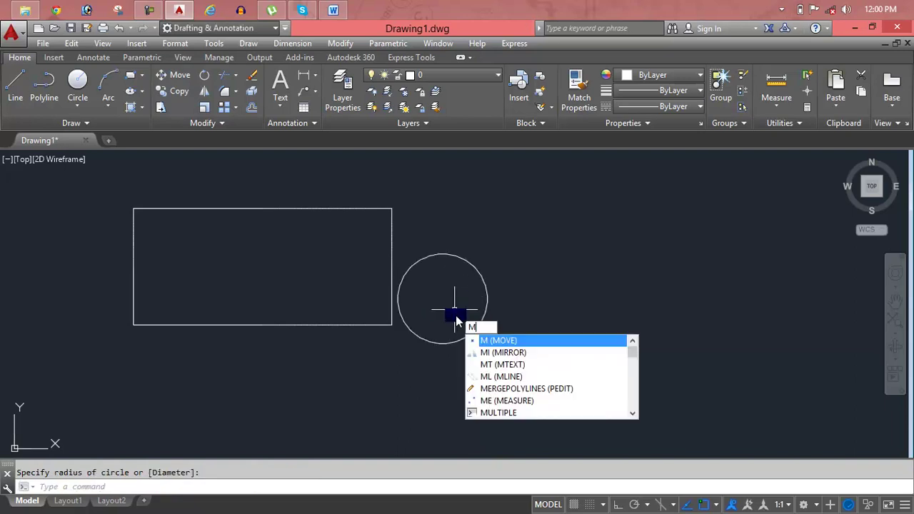
key("Return")
left_click(462, 335)
key("Return")
left_click(457, 313)
left_click(588, 307)
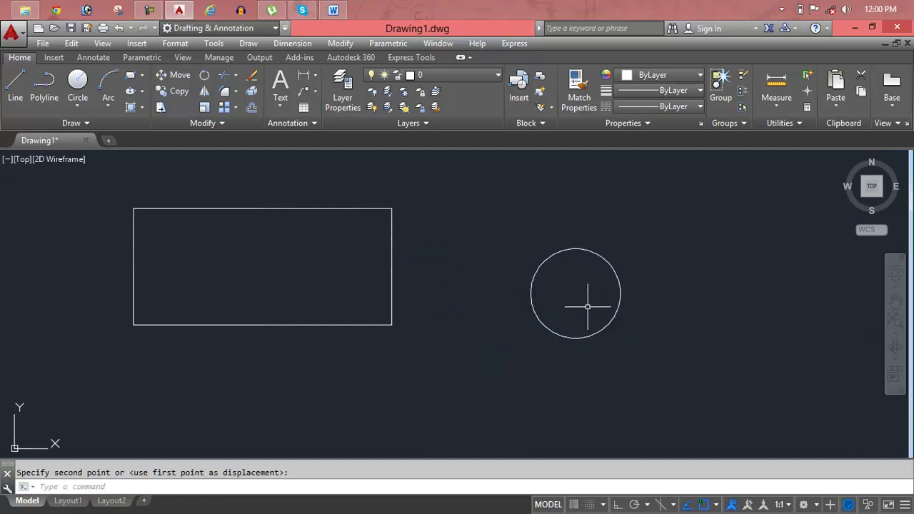
key("Escape")
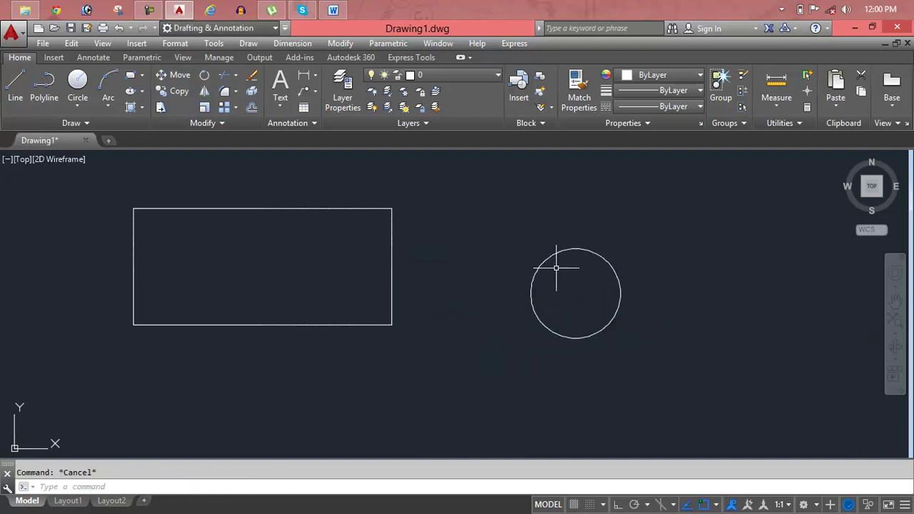
Step: Drag the circle's centre grip to shift it up and to the right
left_click(551, 256)
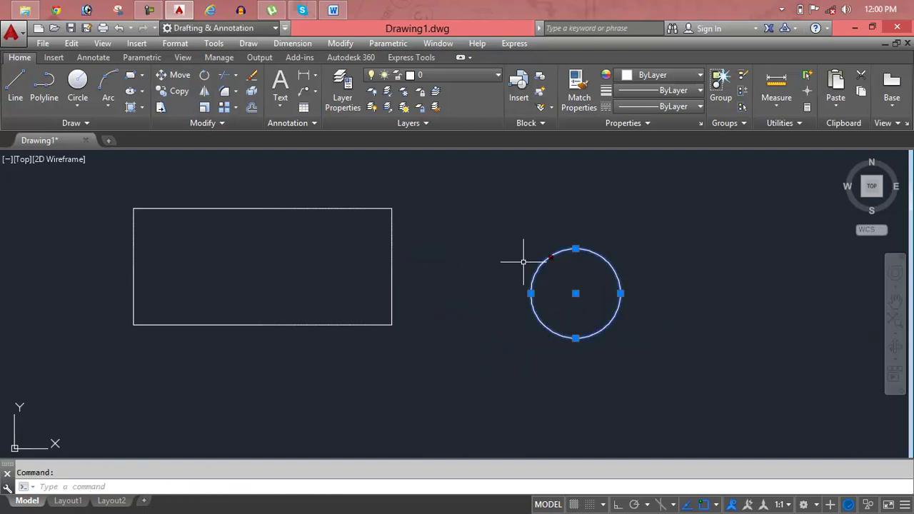
left_click(380, 208)
key("Escape")
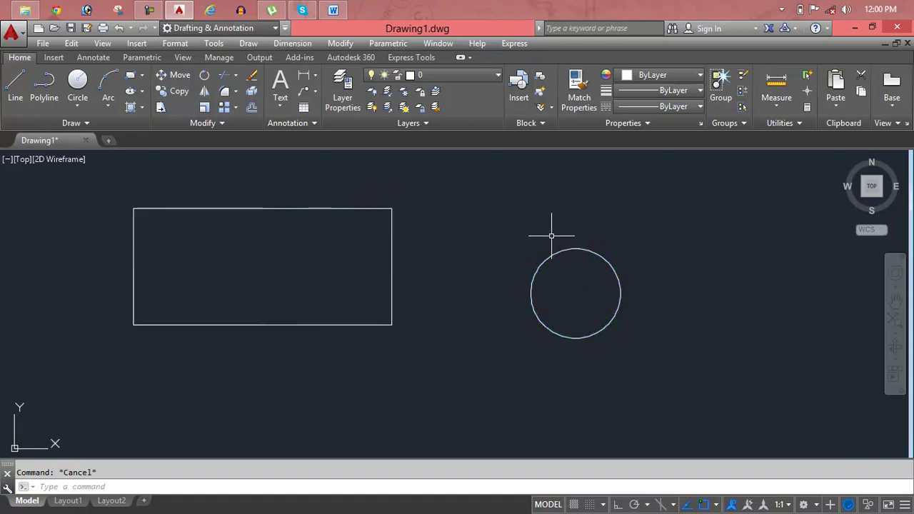
left_click(568, 252)
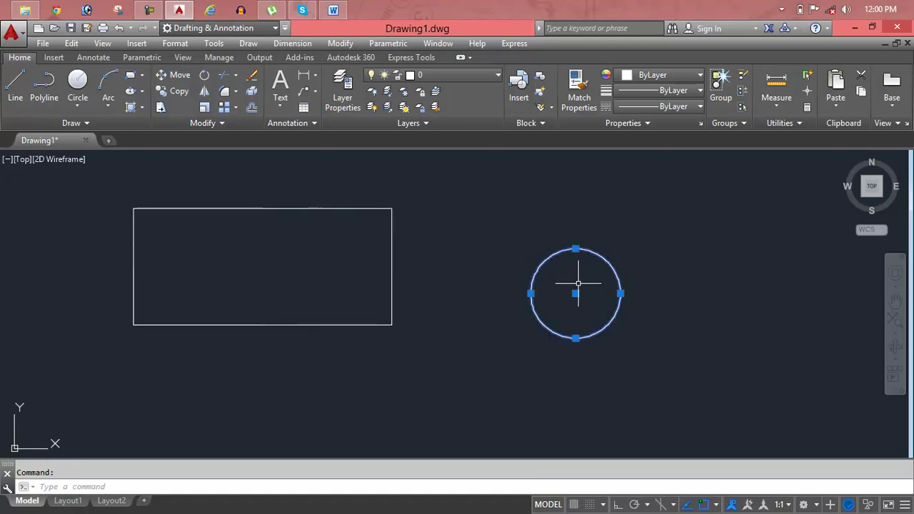
left_click(576, 292)
left_click(625, 257)
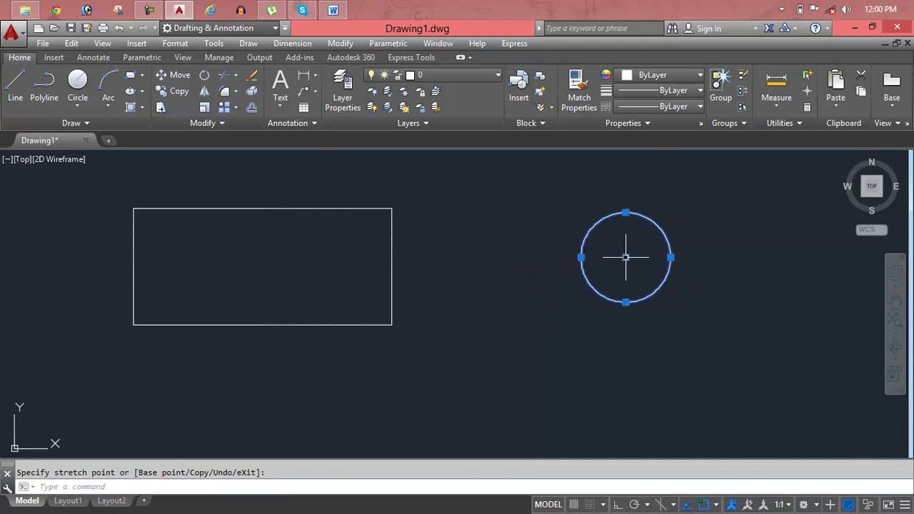
key("Escape")
left_click(330, 208)
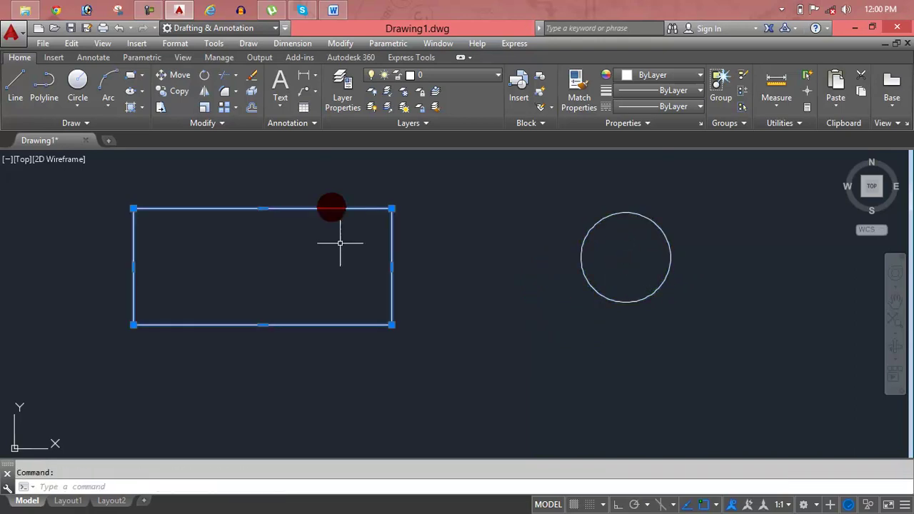
key("Escape")
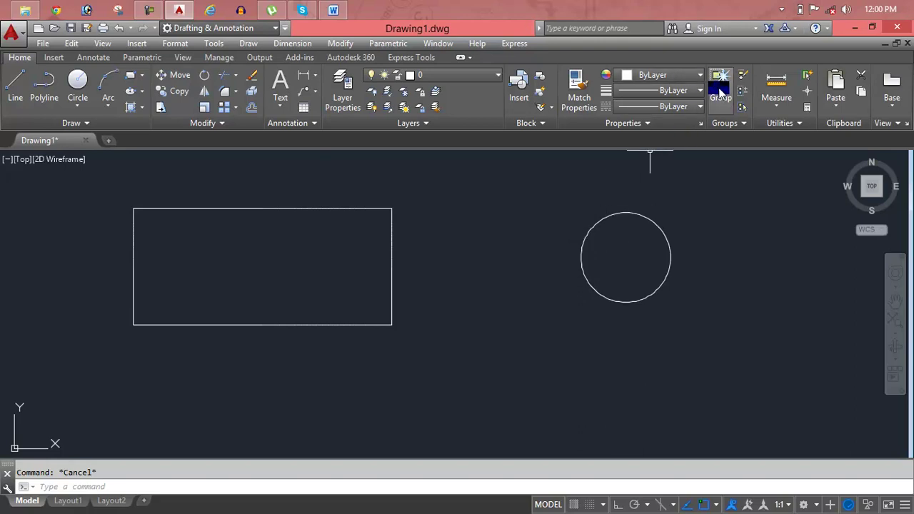
Step: Group the rectangle and circle into an unnamed group and check it by selecting
left_click(722, 95)
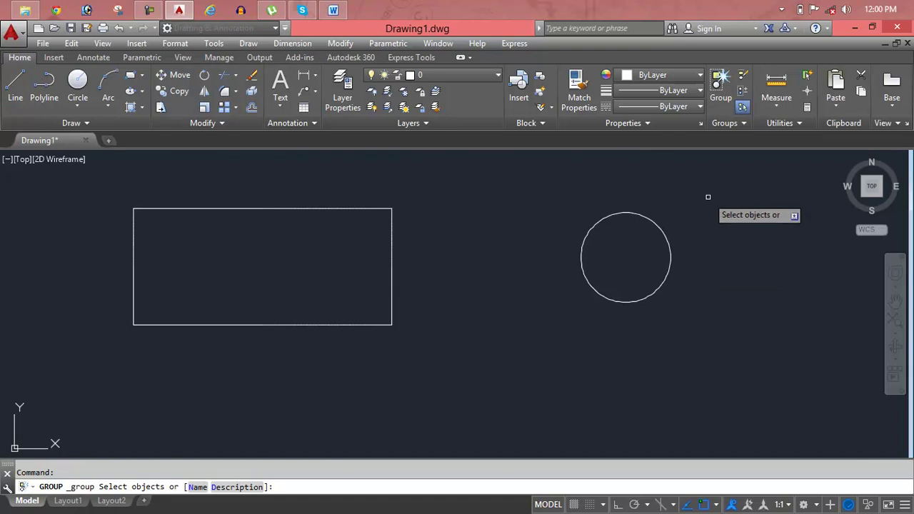
left_click(711, 192)
left_click(300, 363)
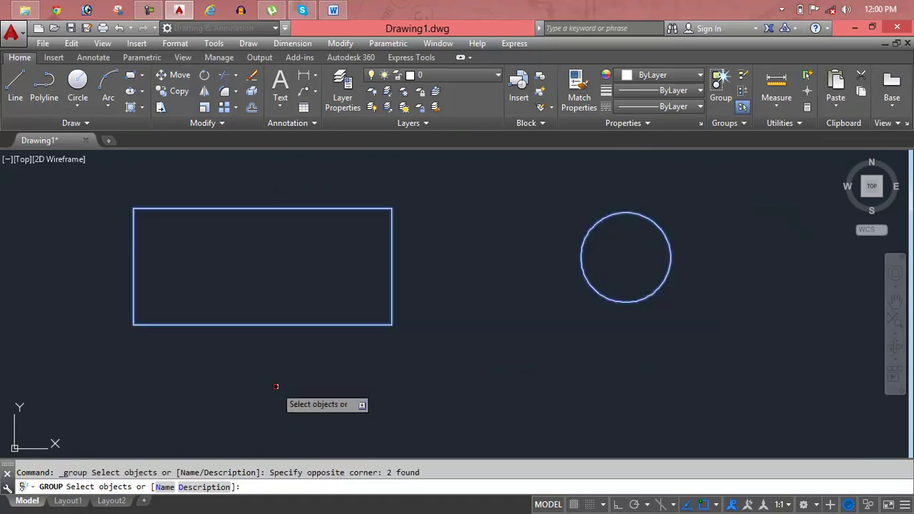
right_click(513, 370)
left_click(525, 374)
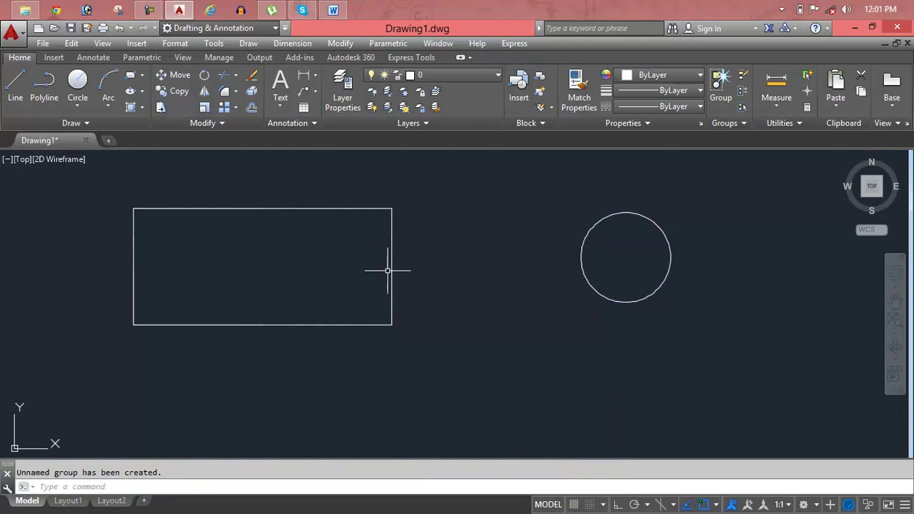
left_click(391, 270)
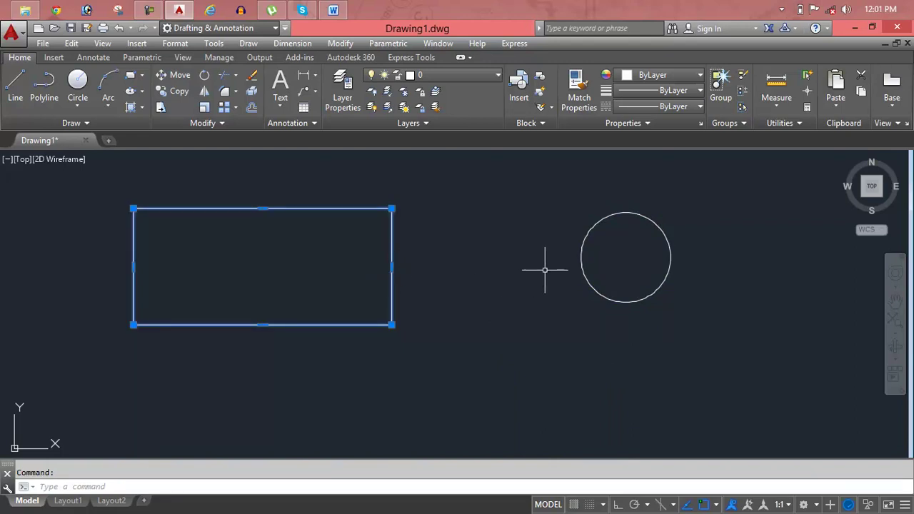
key("Escape")
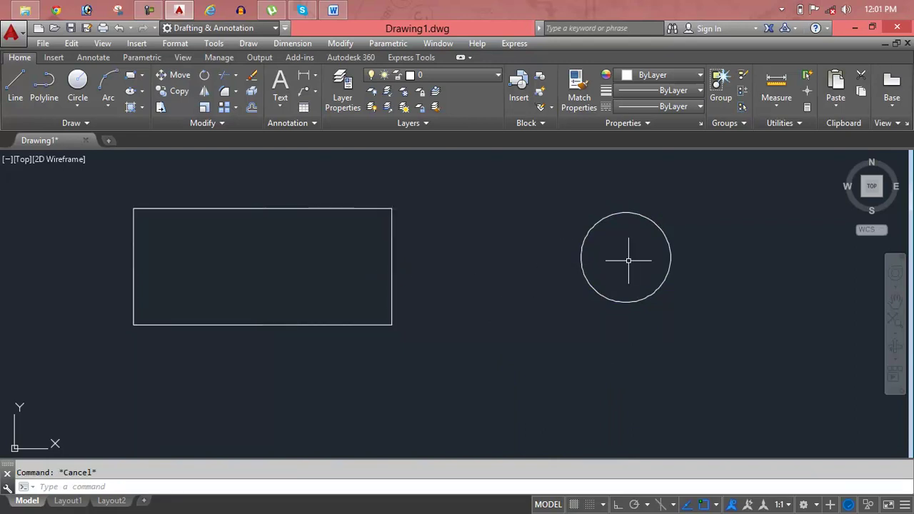
Step: Drag the circle's centre grip left toward the rectangle
left_click(603, 214)
left_click(625, 258)
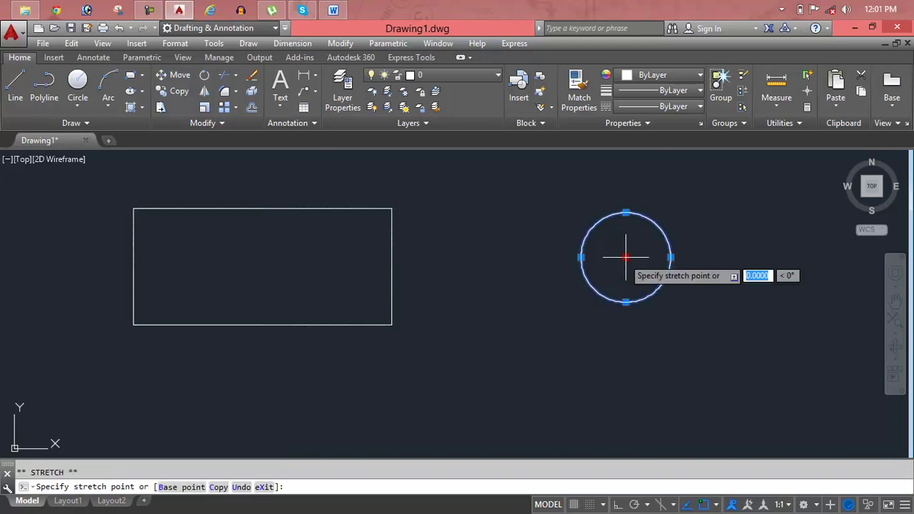
left_click(522, 258)
key("Escape")
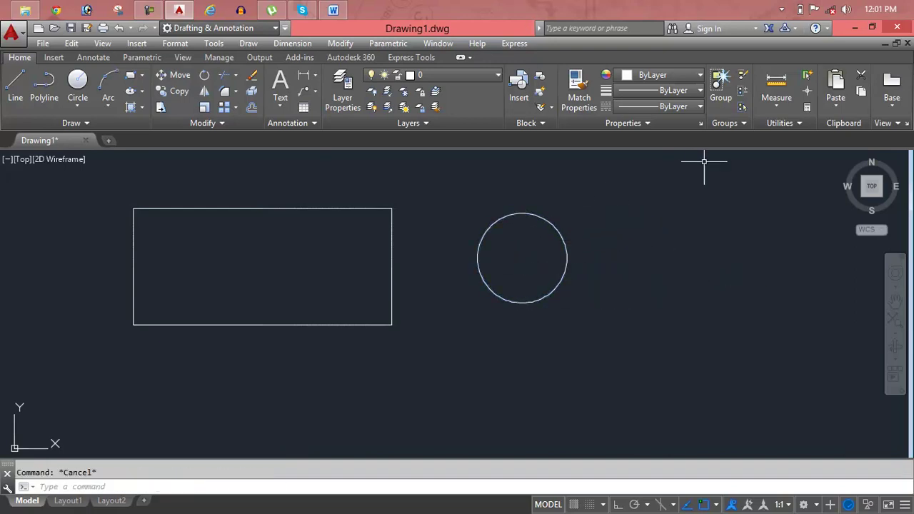
Step: Start another Group command, window-selecting the rectangle and circle
left_click(720, 86)
left_click(614, 181)
left_click(361, 300)
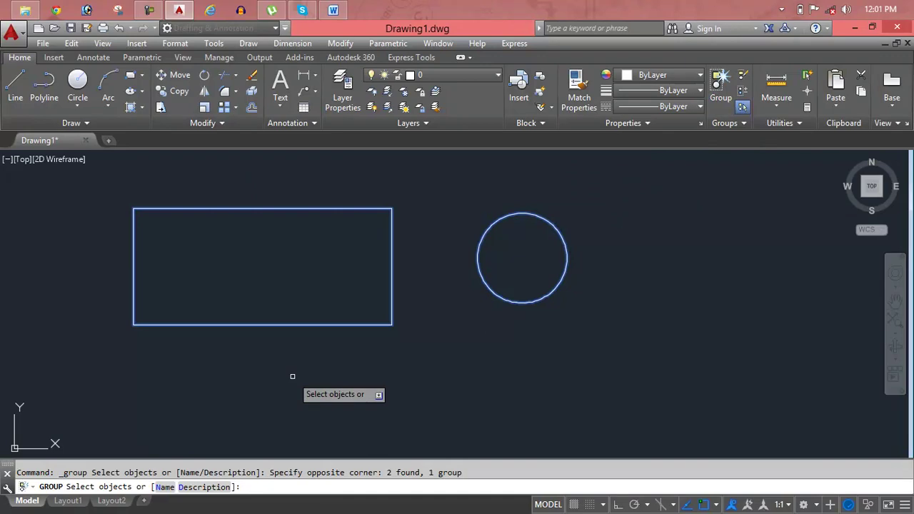
Step: Finish the selection and answer Y to create a duplicate unnamed group anyway
key("Return")
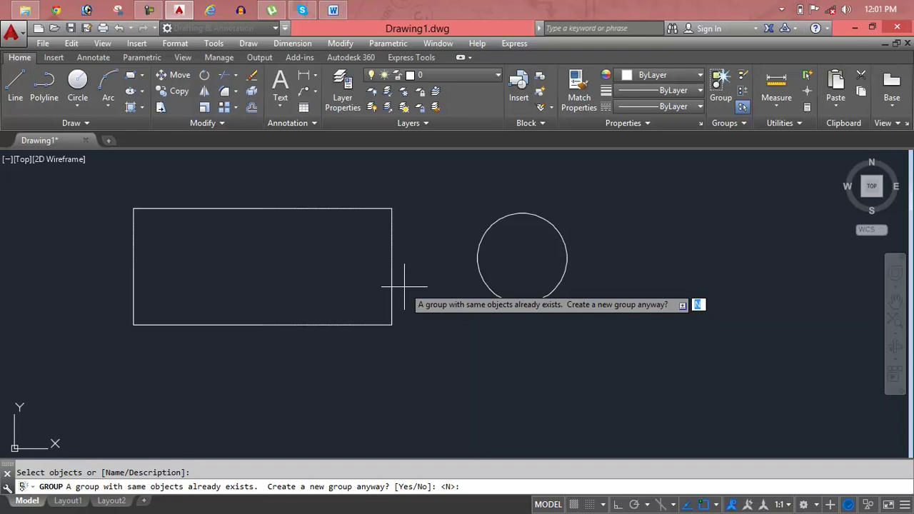
type("y")
key("Return")
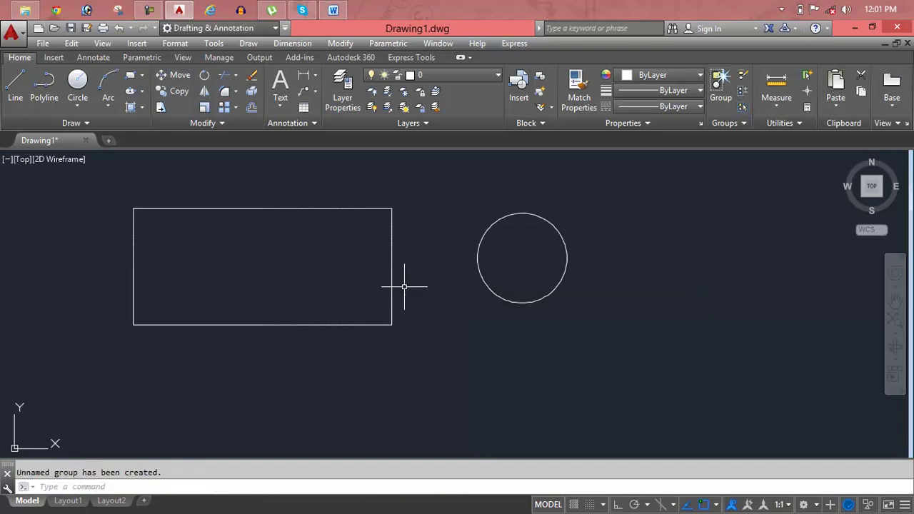
left_click(488, 283)
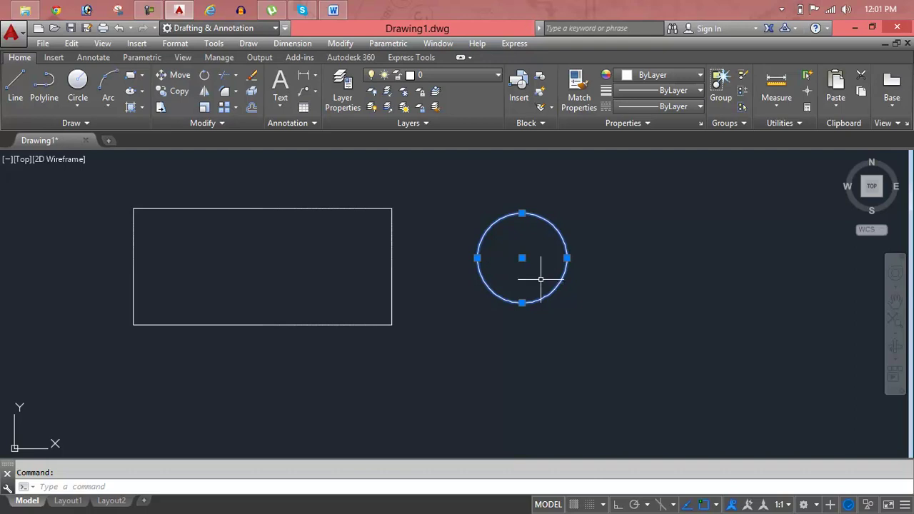
key("Escape")
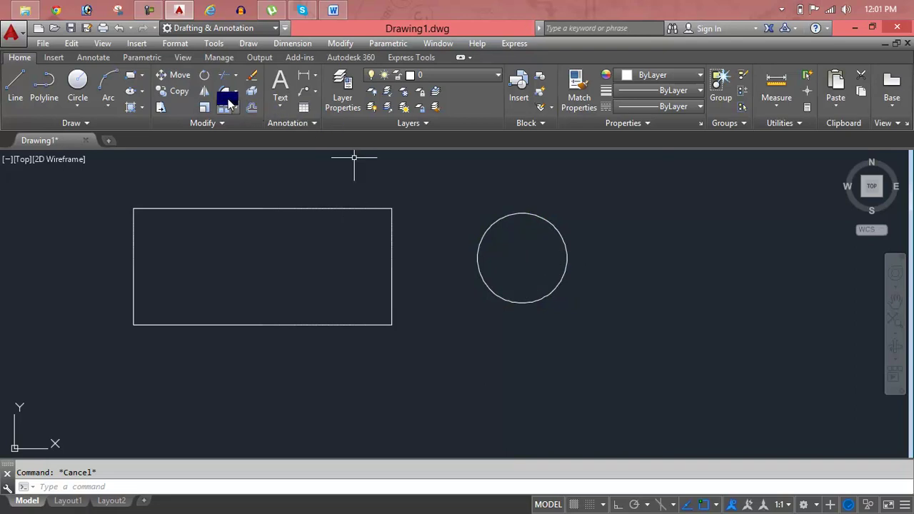
Step: Draw a four-sided inscribed polygon, tilted like a diamond, below the rectangle and circle
left_click(83, 107)
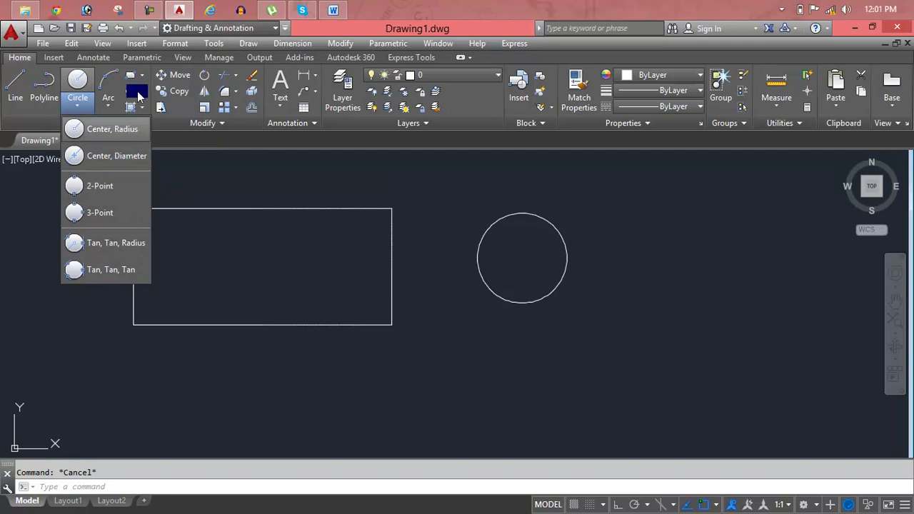
left_click(141, 80)
left_click(154, 122)
scroll(236, 255, "down", 3)
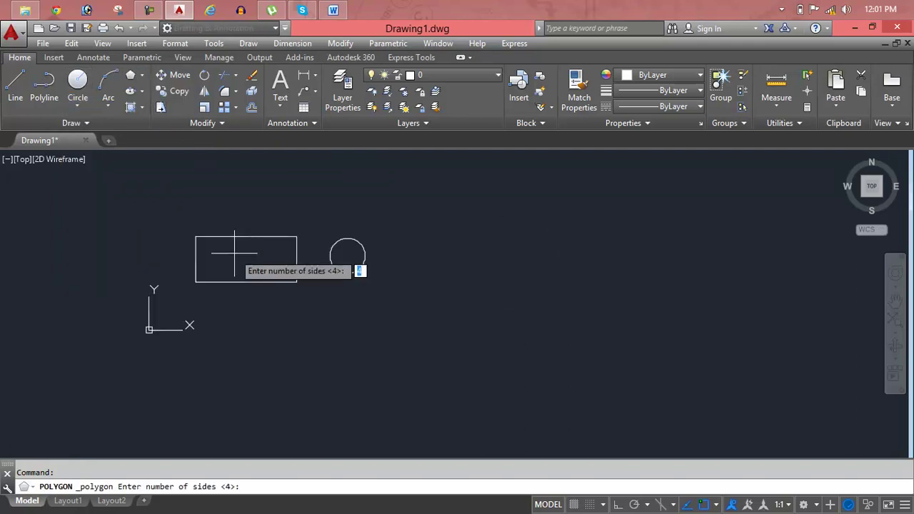
key("Return")
key("Return")
left_click(328, 342)
key("Return")
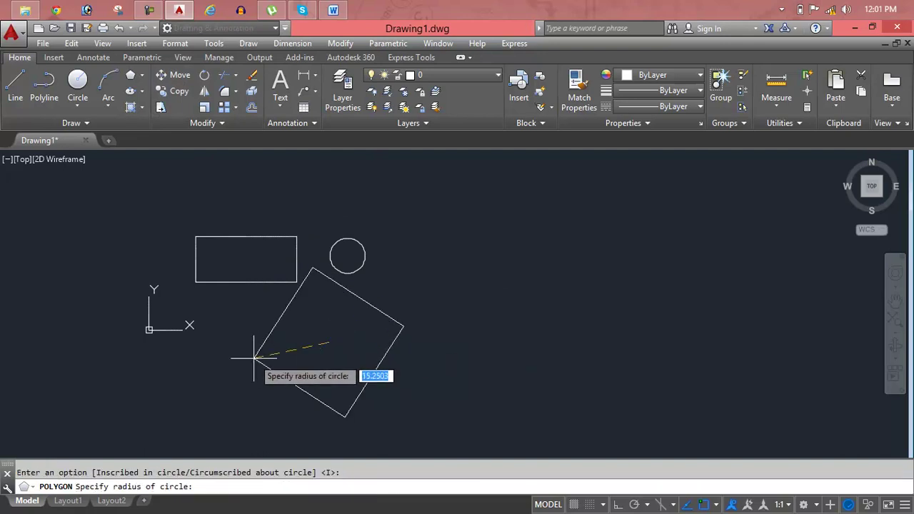
left_click(283, 348)
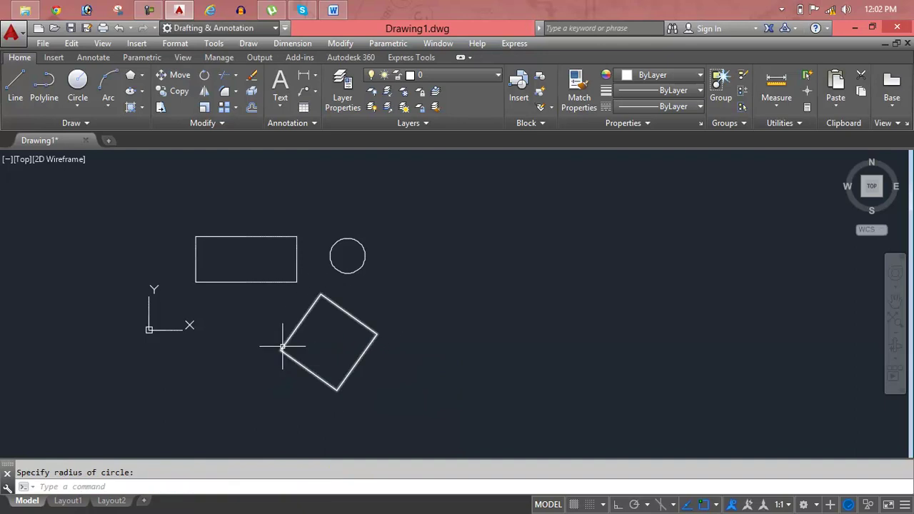
key("Escape")
scroll(302, 314, "up", 2)
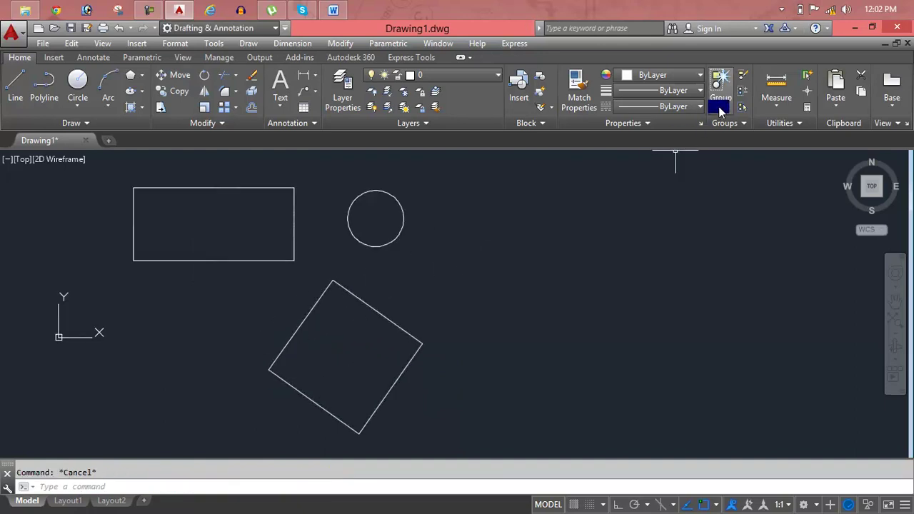
Step: Dismiss the cleaner alert, enable group selection, and grip-move the rectangle-circle group right
left_click(699, 198)
key("Escape")
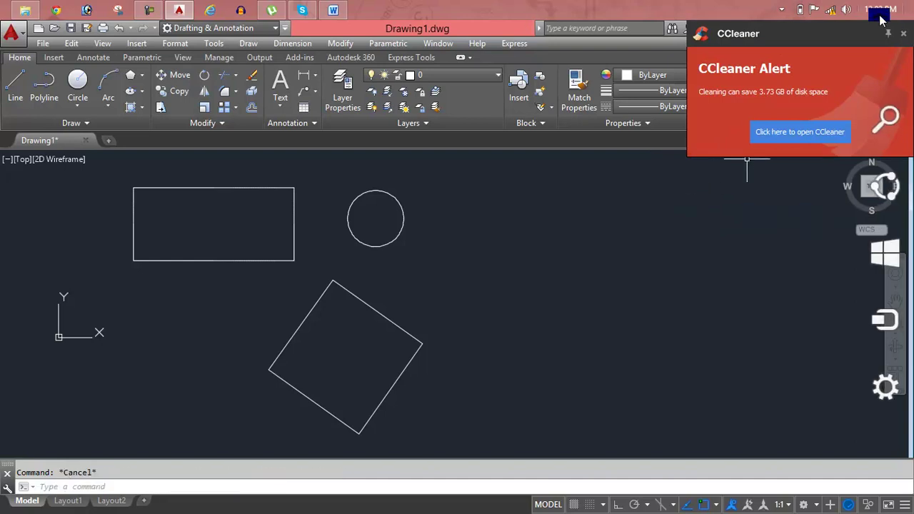
left_click(898, 35)
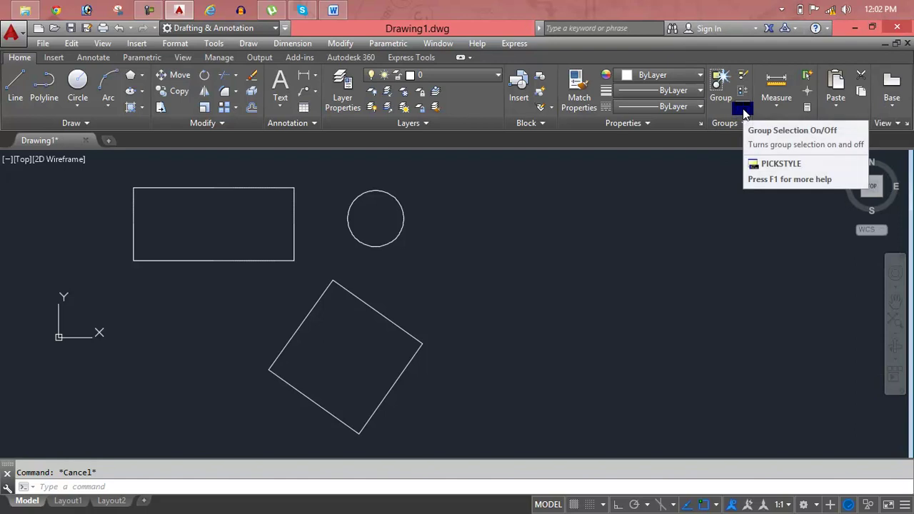
left_click(743, 109)
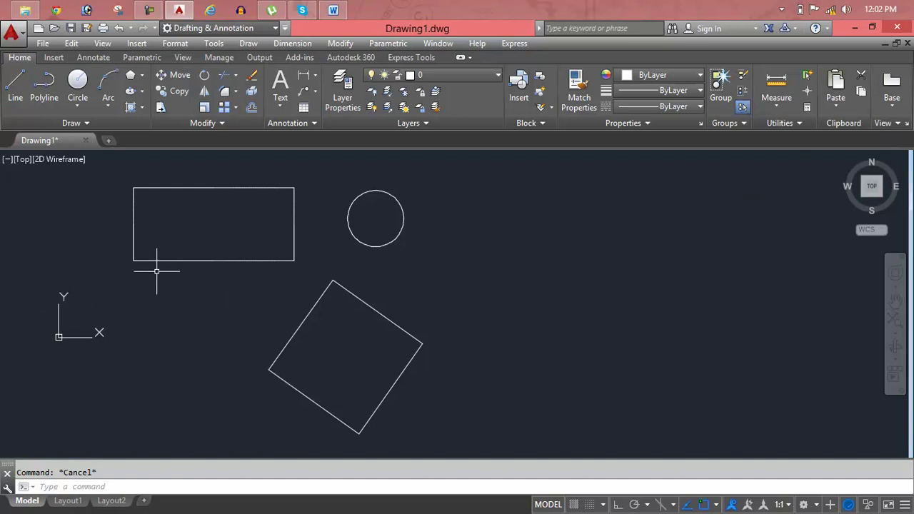
left_click(180, 261)
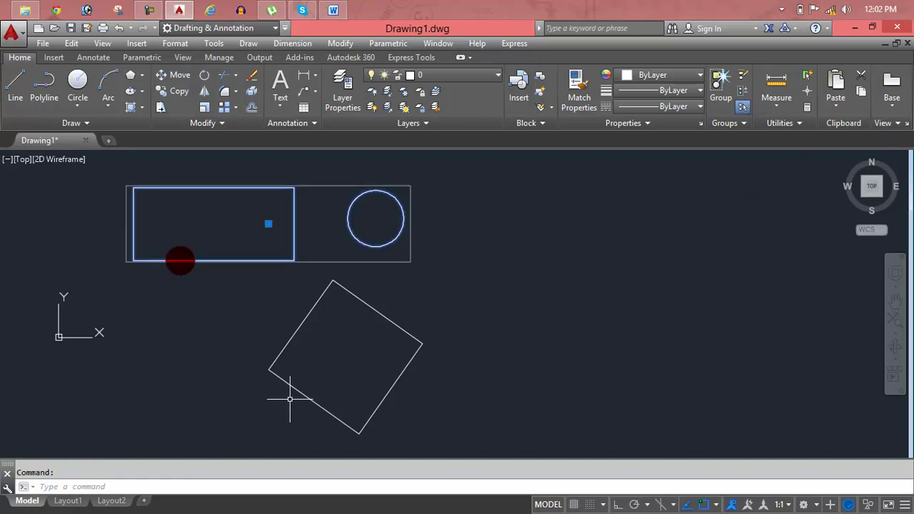
left_click(268, 224)
left_click(491, 226)
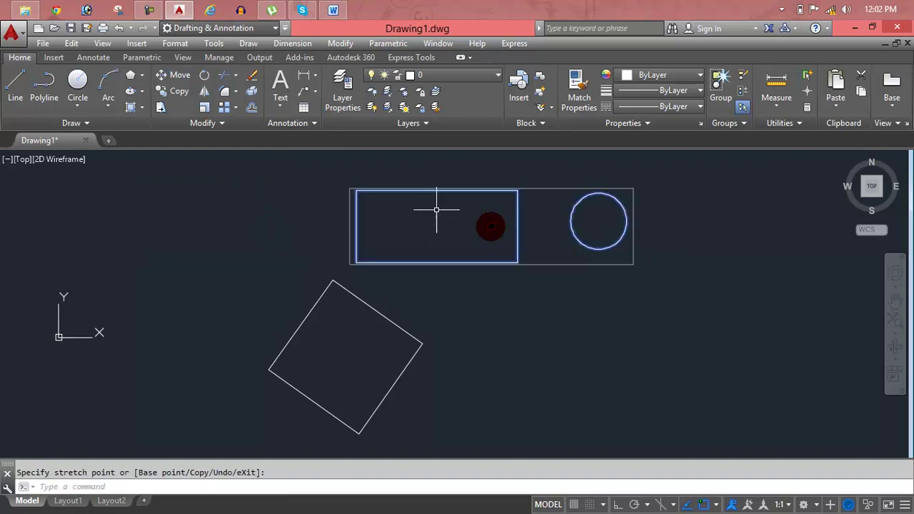
key("Escape")
Step: Erase the rotated square, then with group selection off move the circle down-right
left_click(398, 325)
key("Delete")
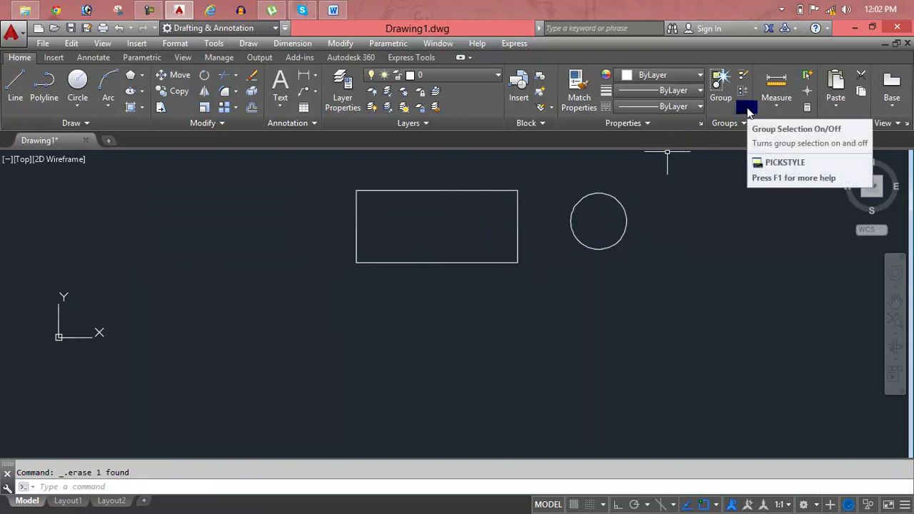
left_click(747, 108)
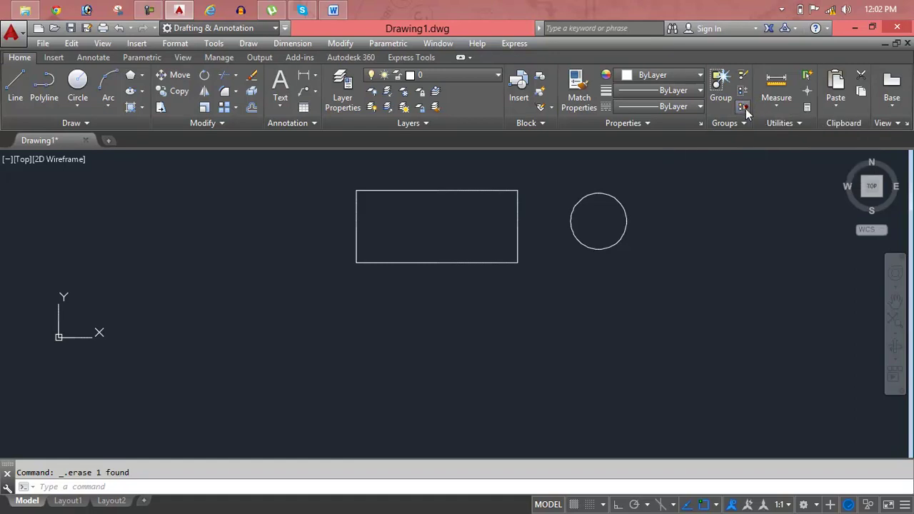
left_click(601, 250)
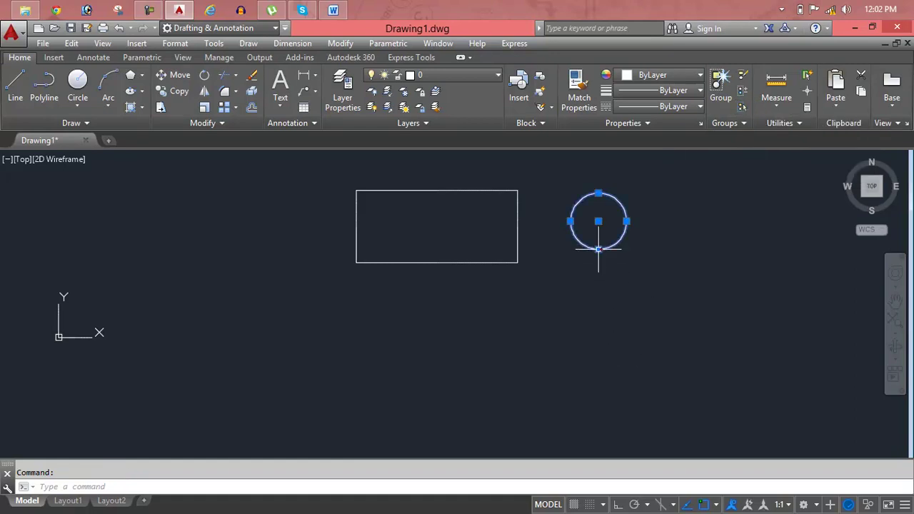
left_click(598, 221)
left_click(654, 344)
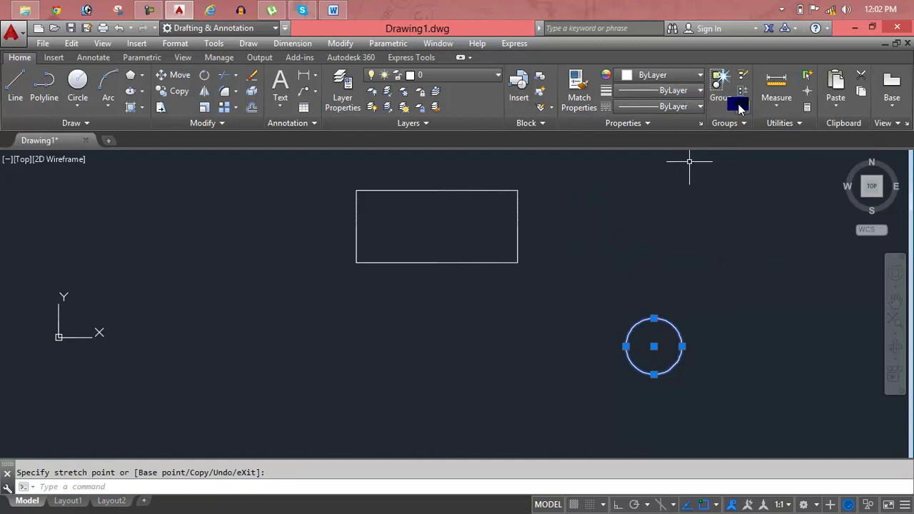
Step: Turn group selection back on and move the group up and to the left
left_click(741, 107)
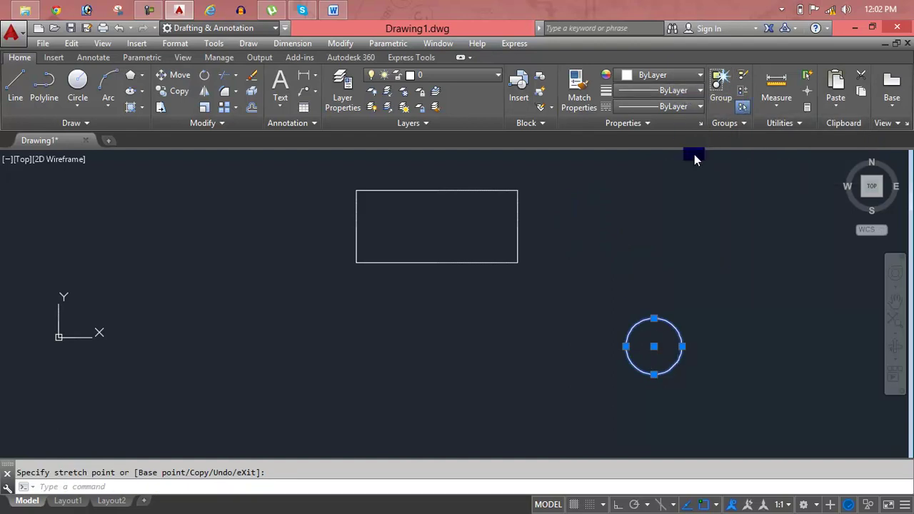
left_click(517, 251)
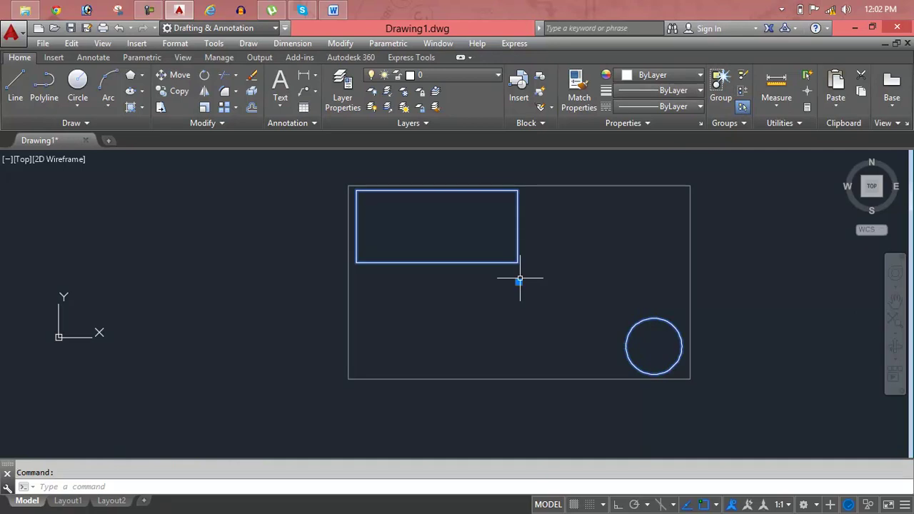
left_click(519, 282)
left_click(318, 262)
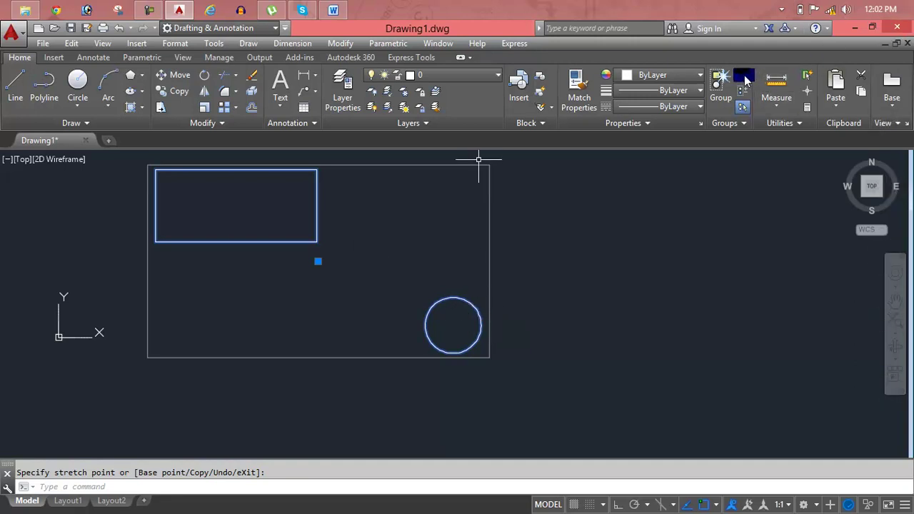
Step: Ungroup the first group, shift the remaining group right and down, then ungroup it
left_click(746, 79)
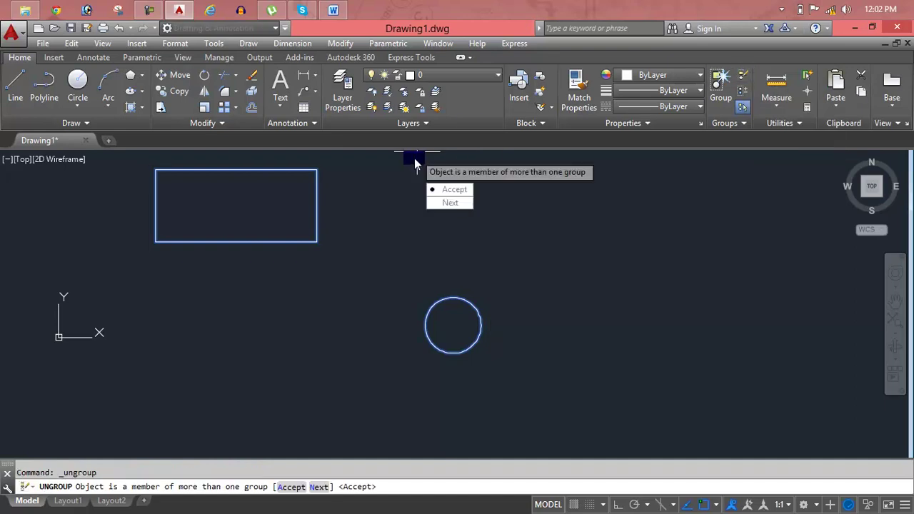
left_click(447, 189)
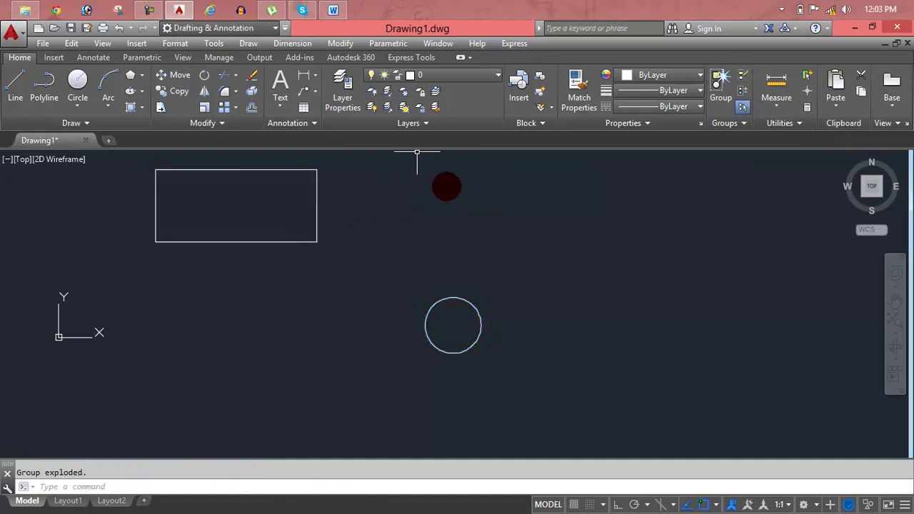
left_click(318, 221)
left_click(318, 260)
left_click(466, 287)
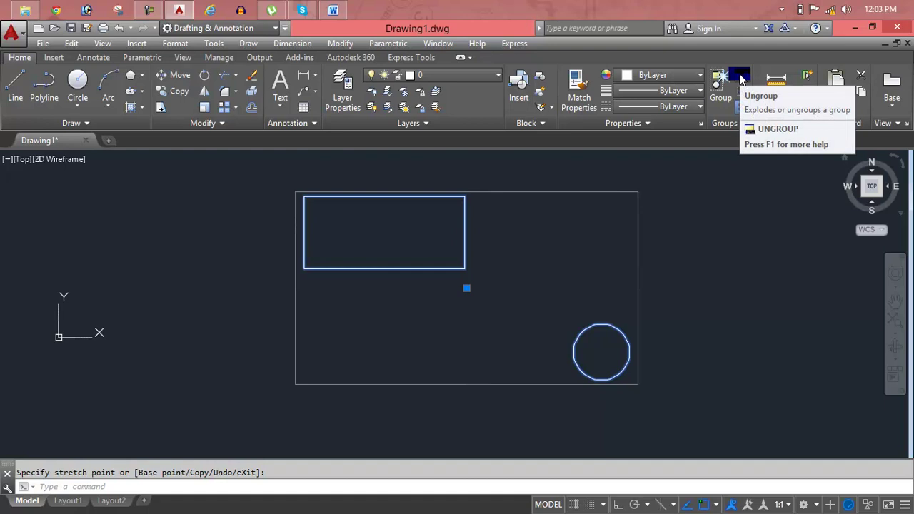
left_click(740, 79)
left_click(317, 253)
left_click(344, 240)
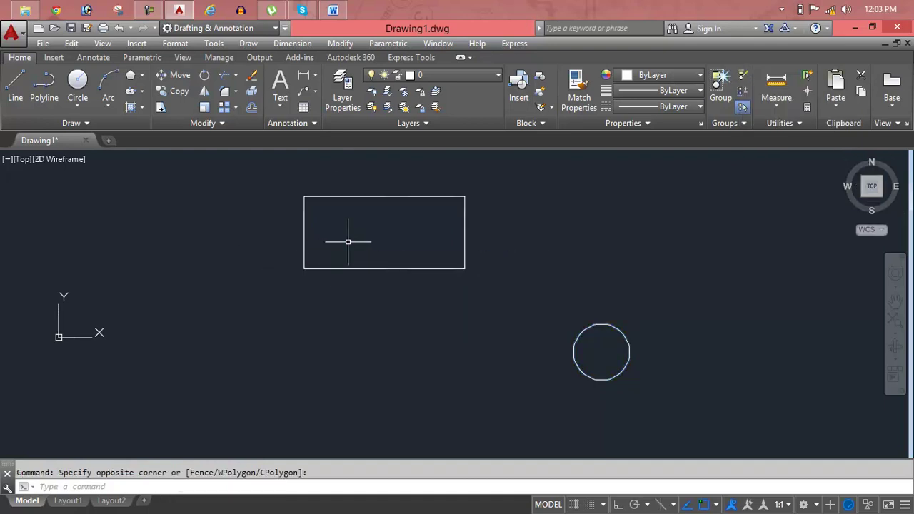
Step: Stretch the rectangle's bottom edge down and pull the circle's quadrant grip out to enlarge it
left_click(376, 197)
left_click(384, 269)
left_click(385, 312)
left_click(589, 330)
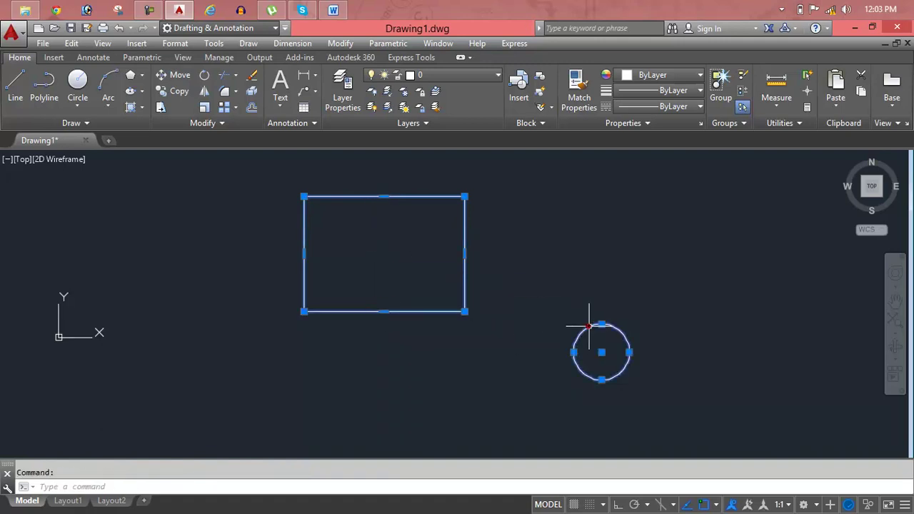
left_click(629, 353)
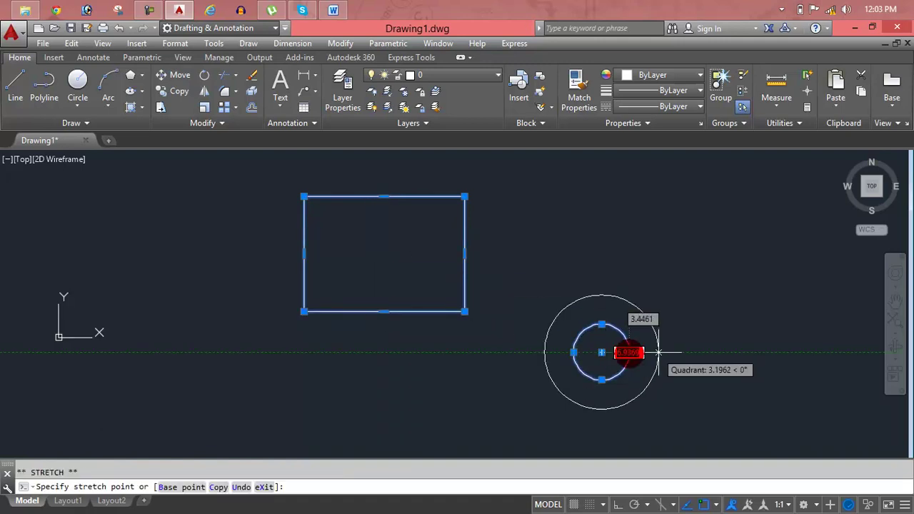
left_click(699, 352)
middle_click_drag(656, 338, 609, 303)
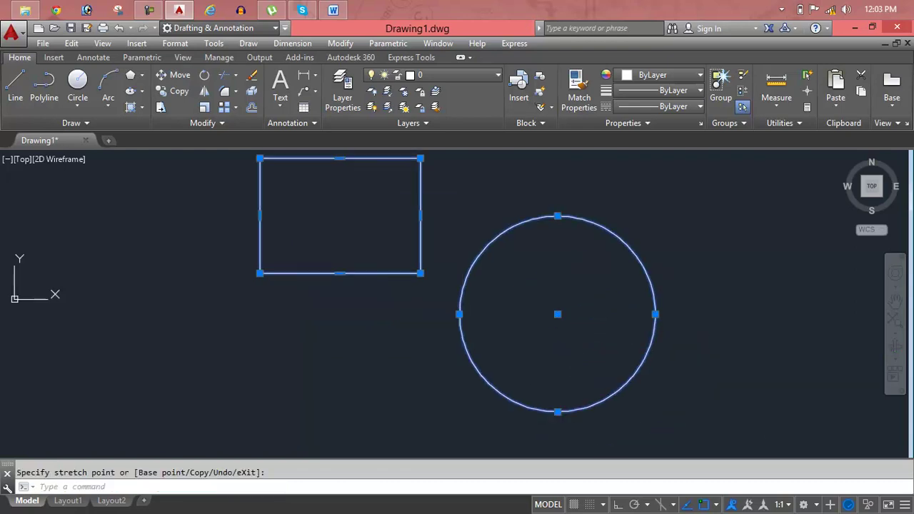
key("Escape")
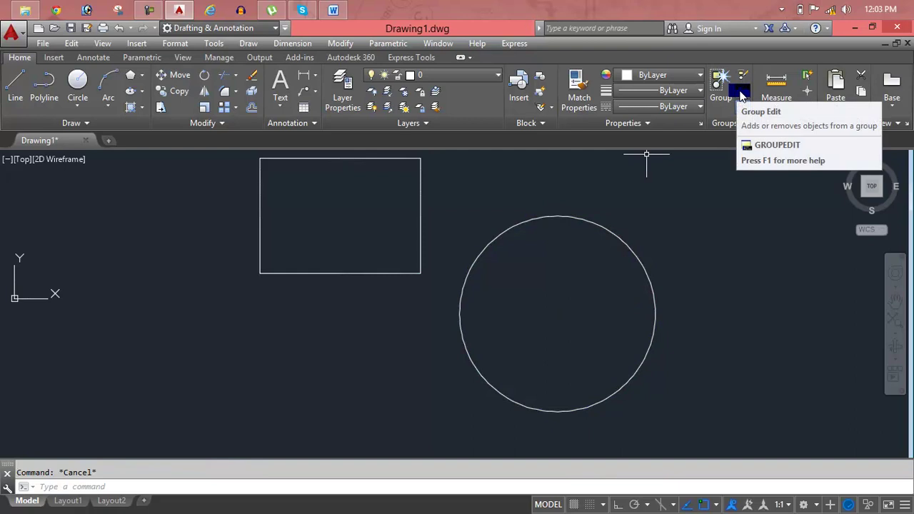
Step: Cancel Group Edit, then create a new group from the circle and rectangle
left_click(741, 95)
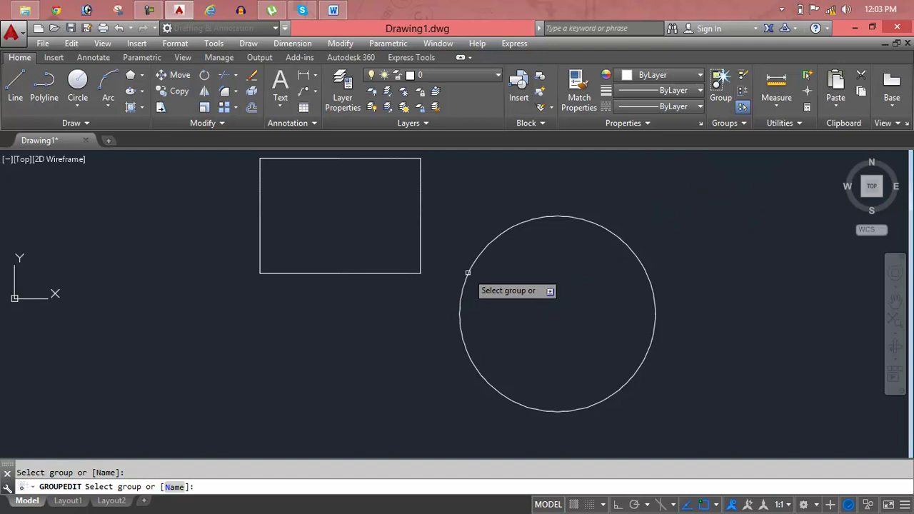
key("Escape")
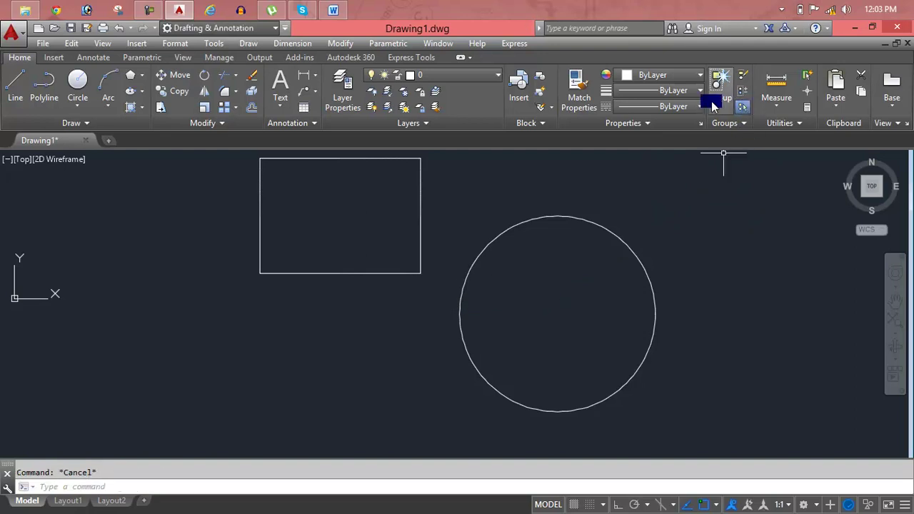
left_click(721, 84)
left_click(546, 216)
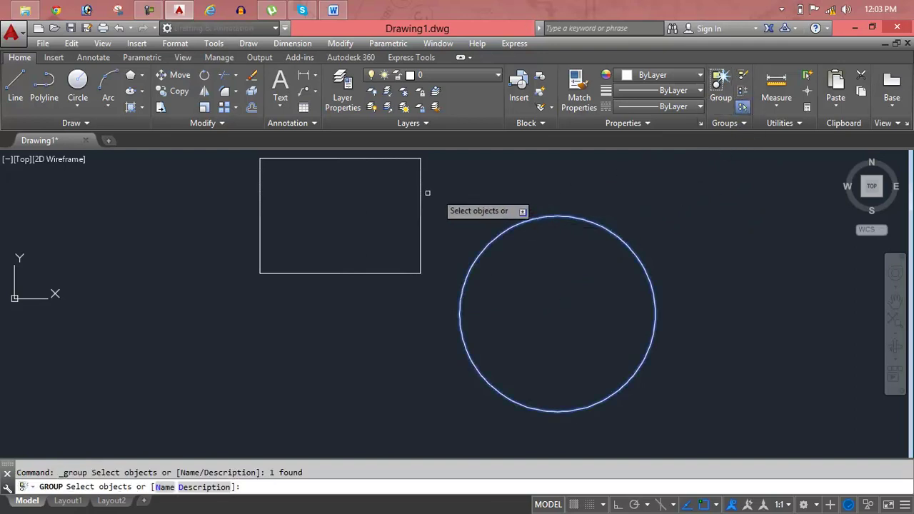
left_click(421, 198)
key("Return")
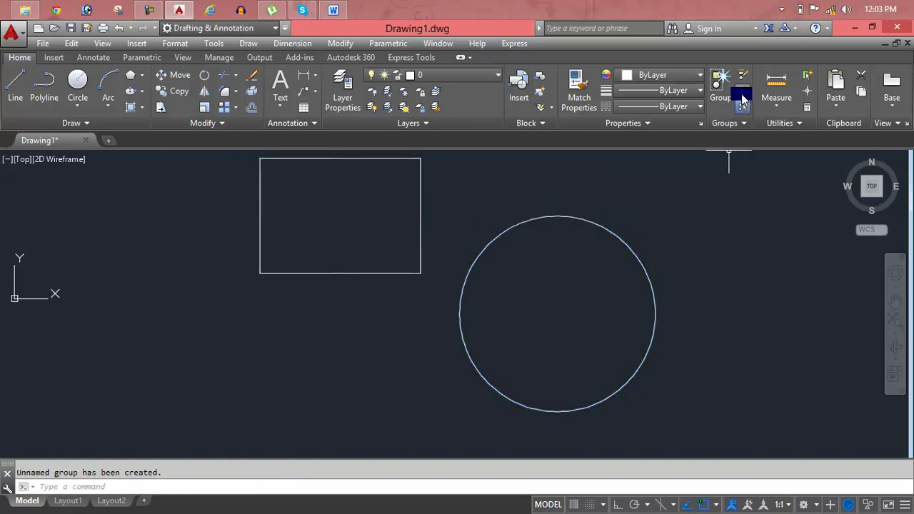
Step: Start Group Edit on the rectangle-circle group, choose Add, cancel, and adjust the view
left_click(743, 107)
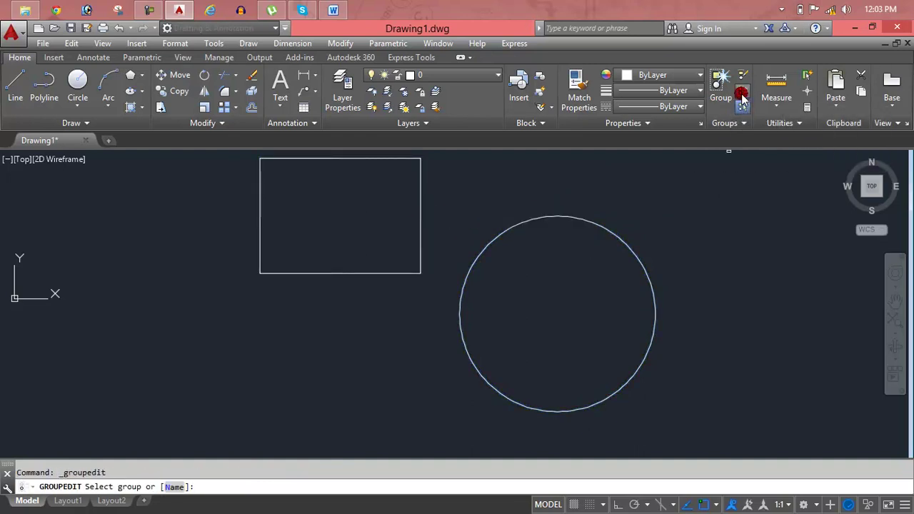
left_click(613, 235)
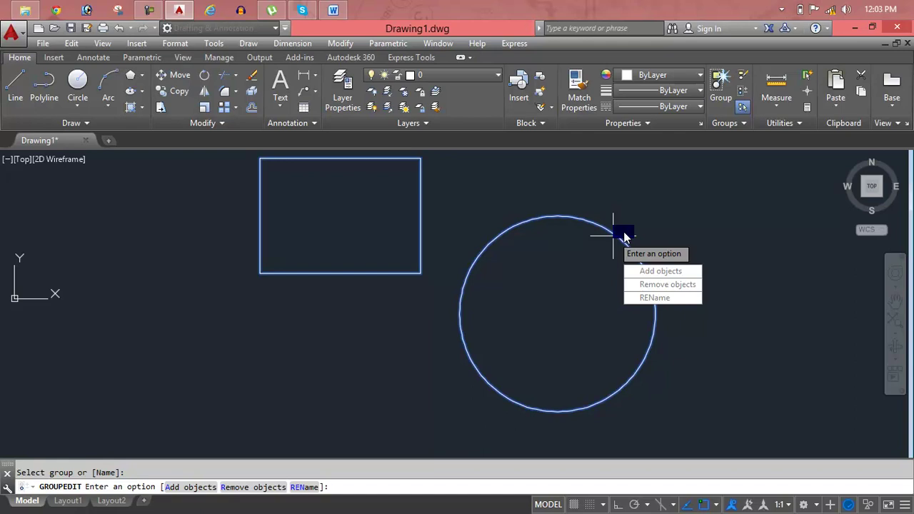
type("a")
key("Return")
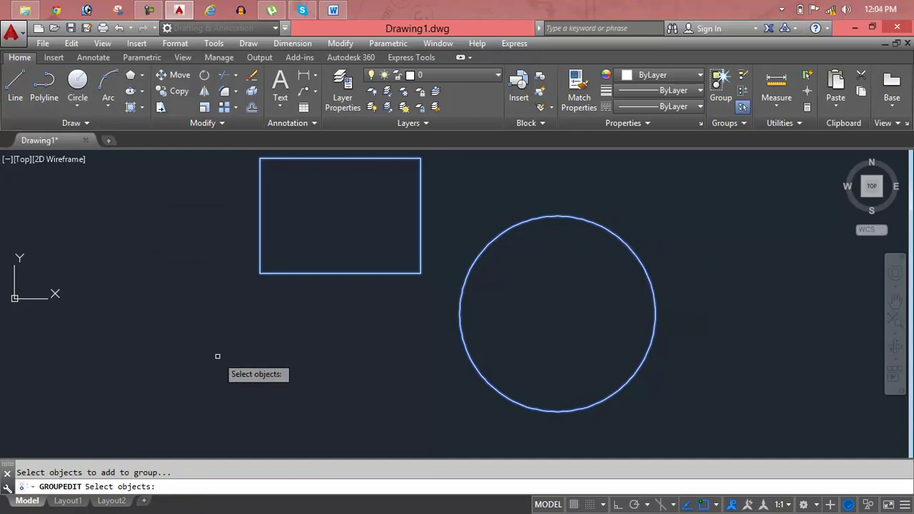
key("Escape")
scroll(230, 343, "down", 2)
middle_click_drag(235, 343, 253, 326)
Step: Draw a small circle at the lower left using Circle Center, Diameter
left_click(78, 107)
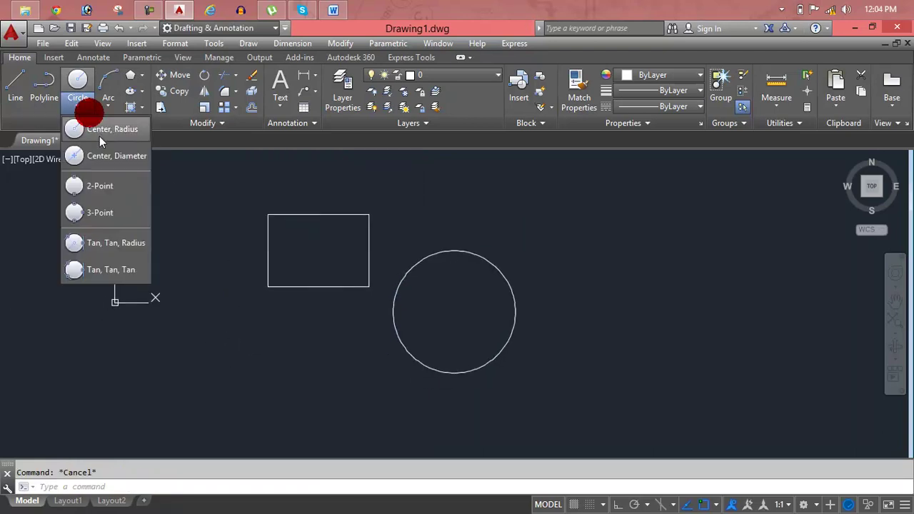
left_click(107, 157)
left_click(155, 372)
left_click(225, 385)
key("Escape")
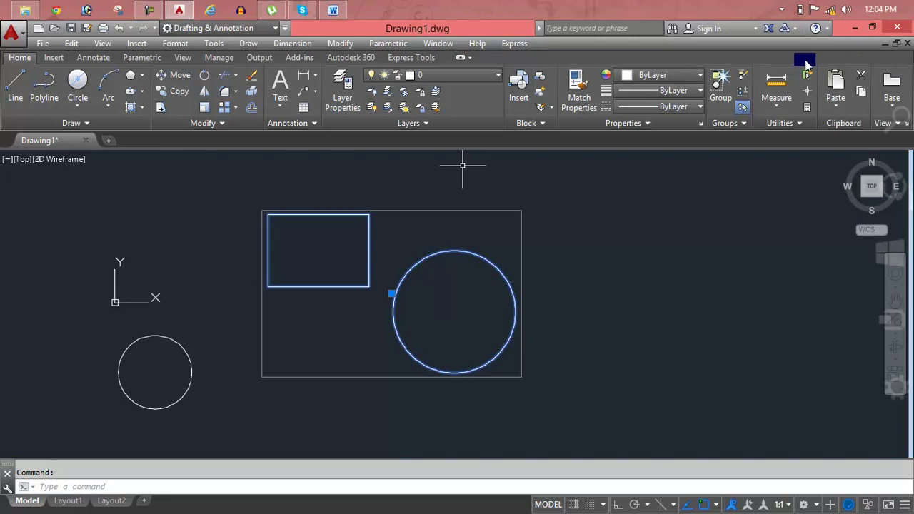
Step: Add the small circle to the rectangle-and-circle group with Group Edit Add objects
left_click(746, 92)
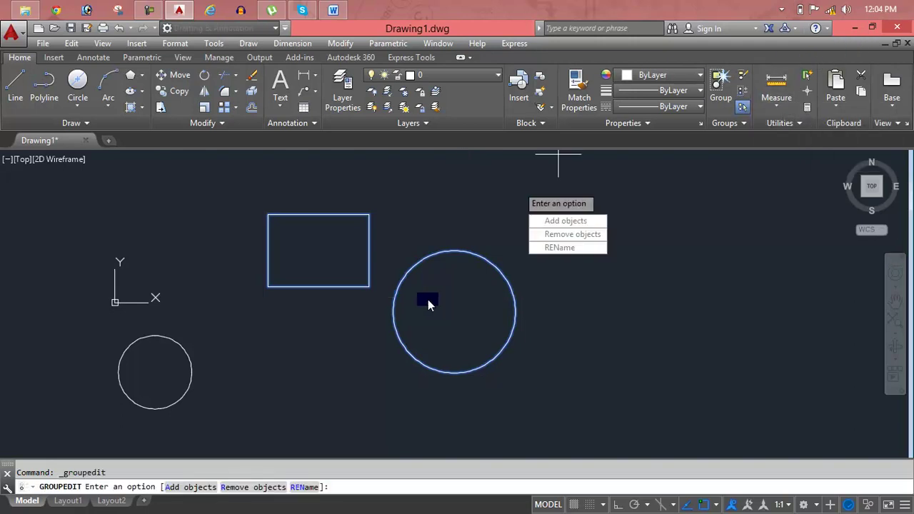
key("Down")
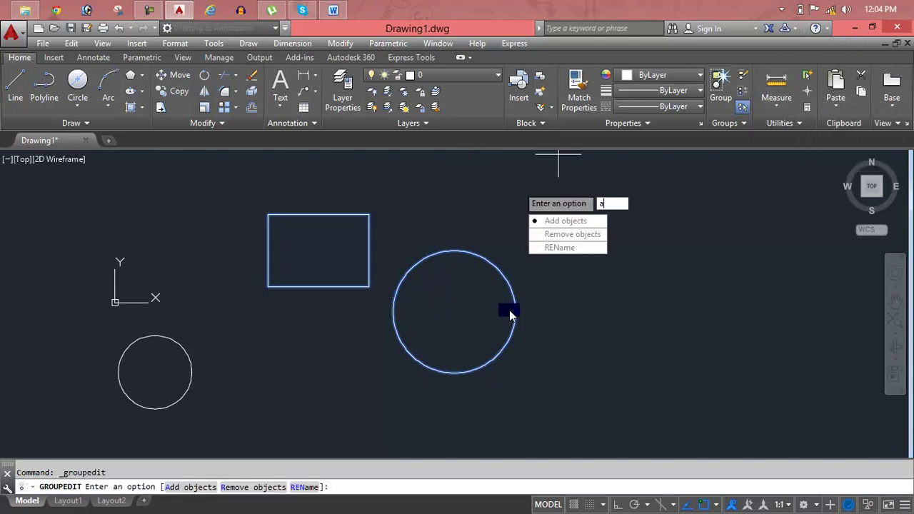
key("Return")
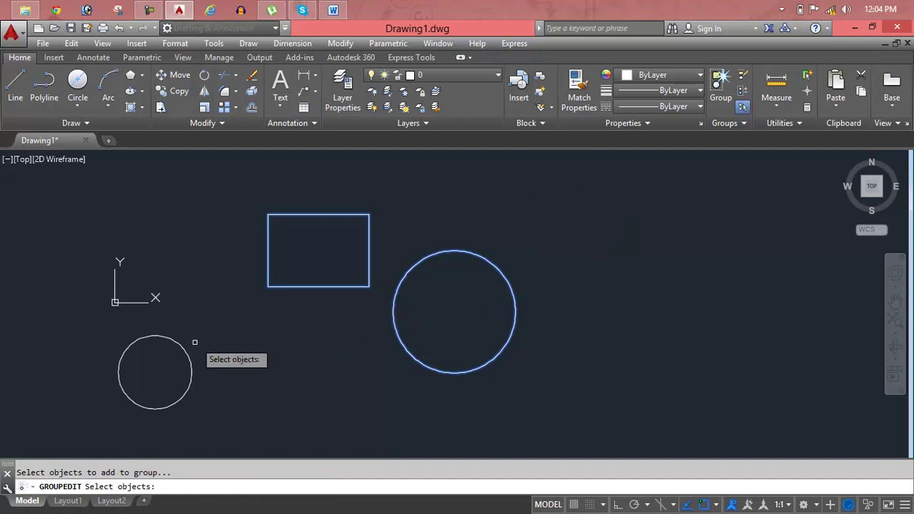
left_click(189, 356)
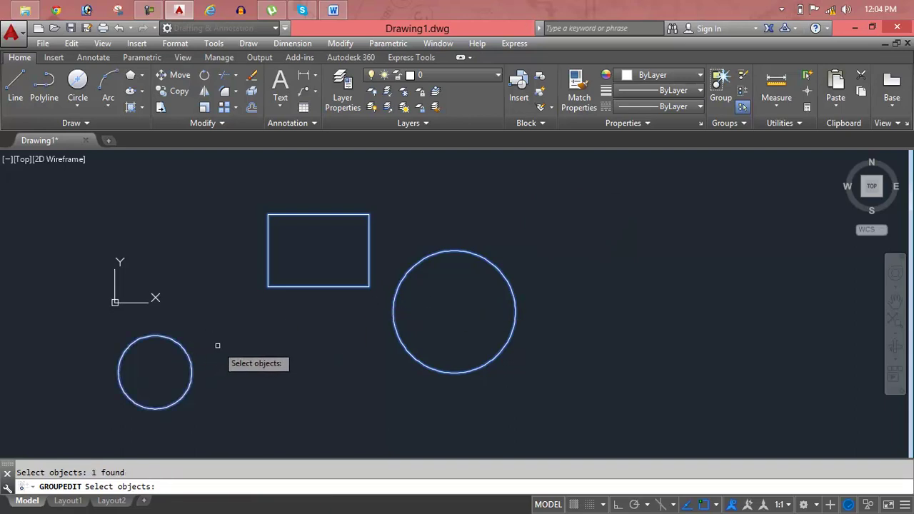
key("Return")
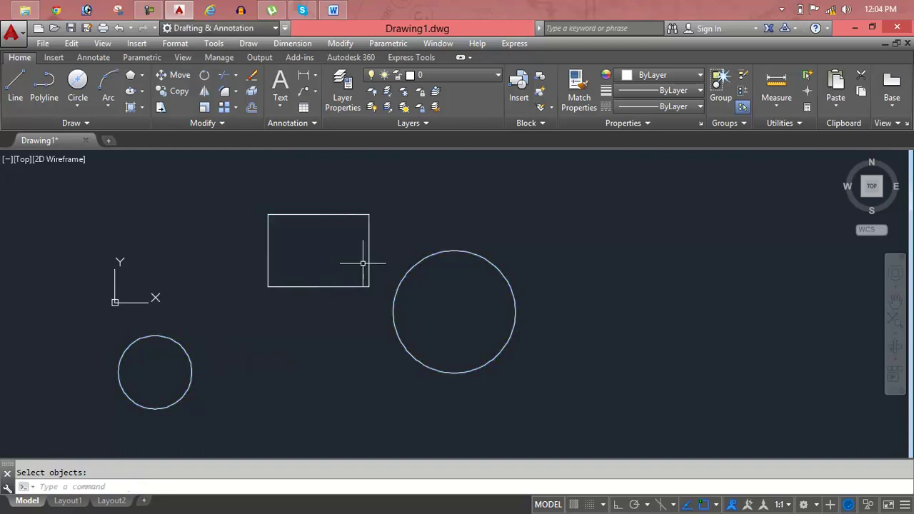
Step: Grip-move the three-shape group up and to the right
left_click(369, 276)
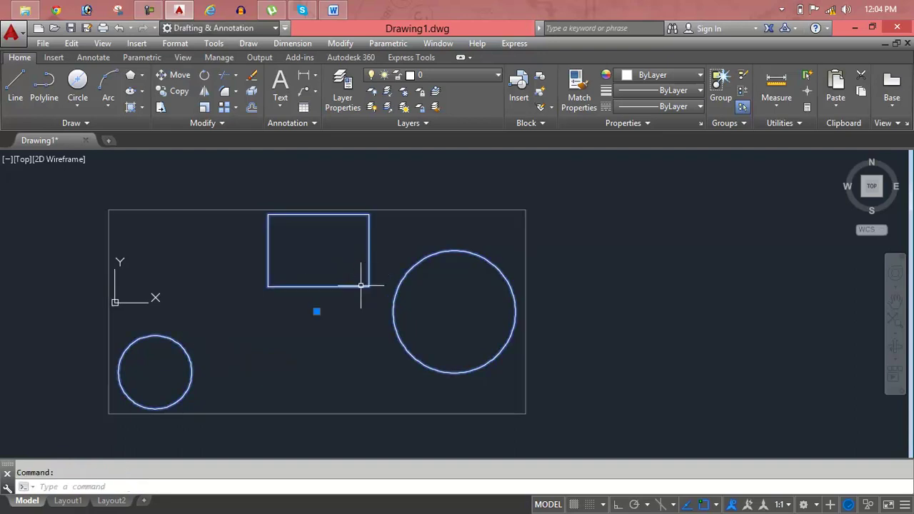
left_click(316, 311)
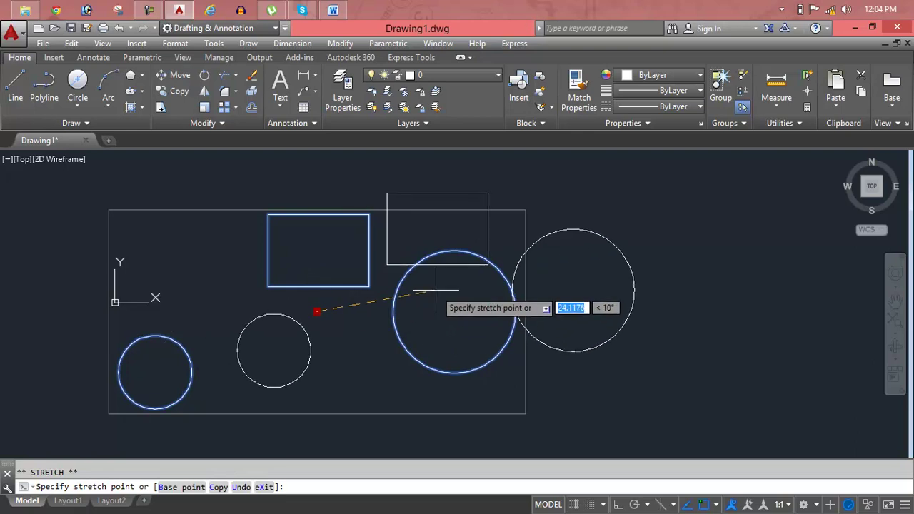
left_click(436, 290)
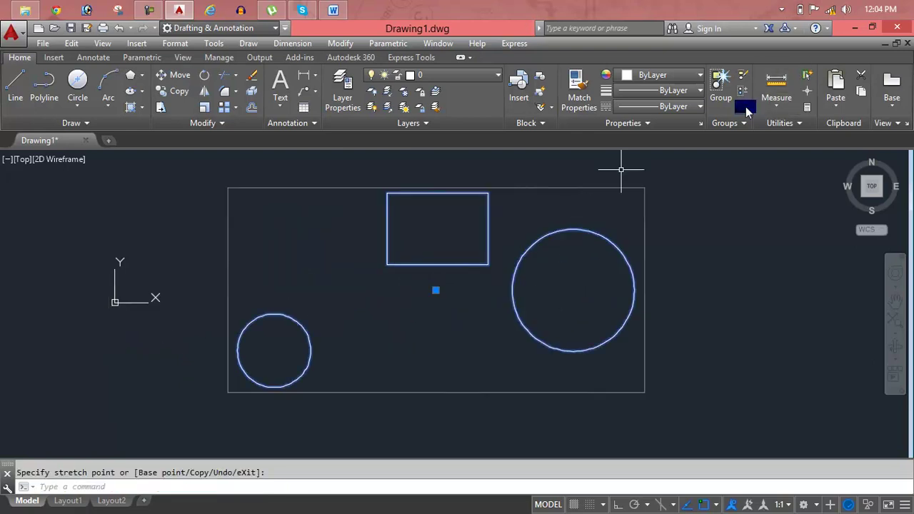
Step: Remove the small circle from the group with Group Edit
left_click(747, 98)
type("r")
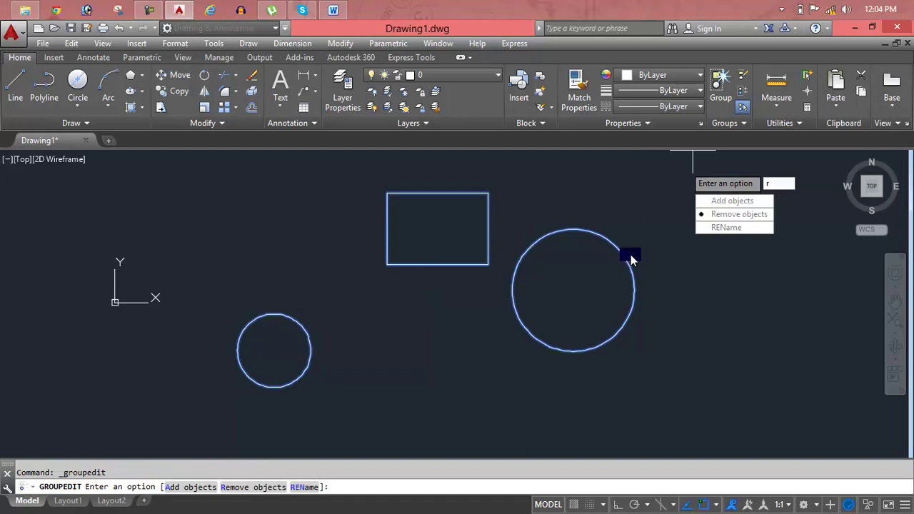
key("Return")
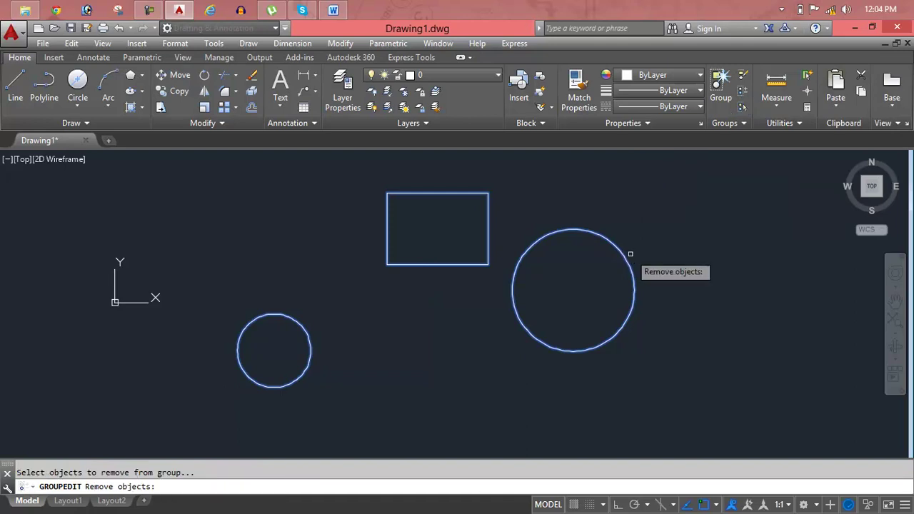
left_click(303, 328)
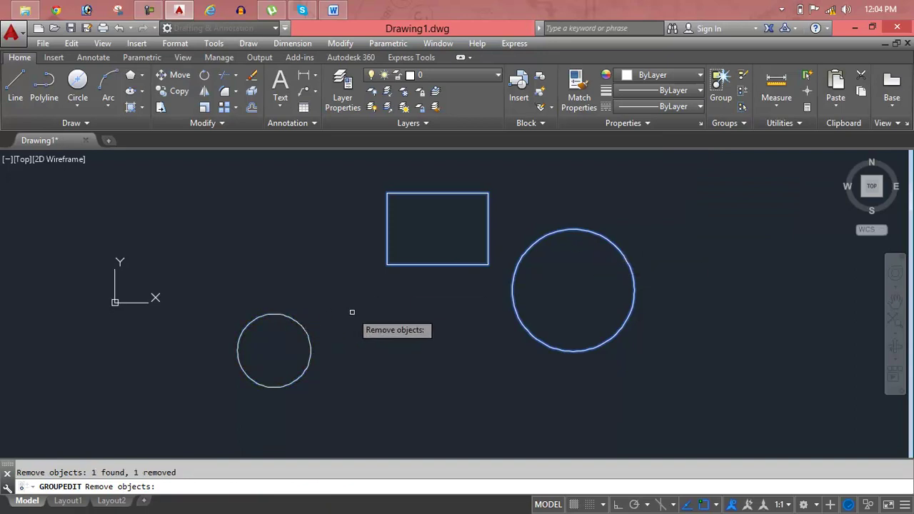
key("Return")
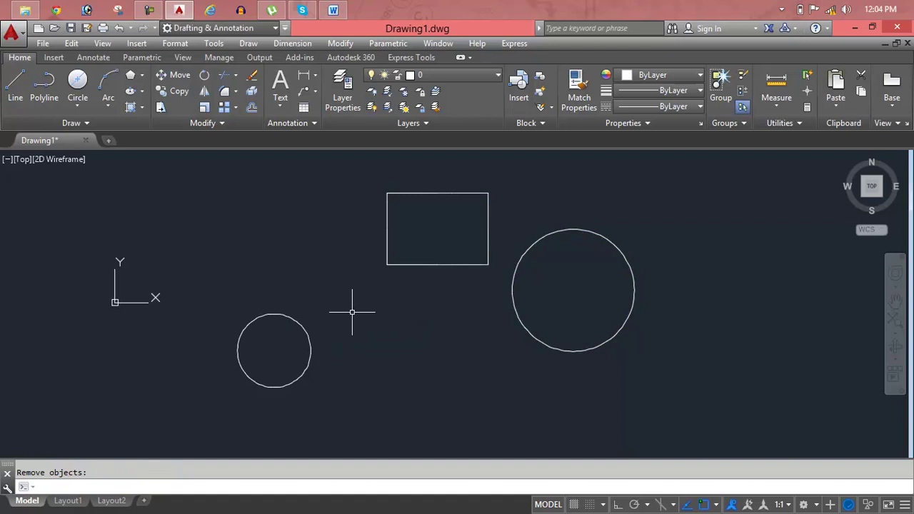
Step: Select the rectangle-and-large-circle group as a whole and delete it
left_click(443, 263)
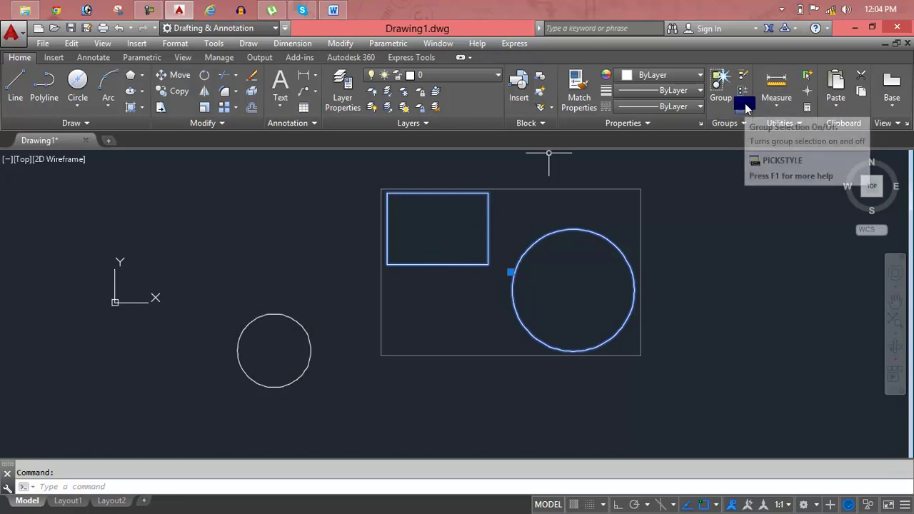
left_click(743, 107)
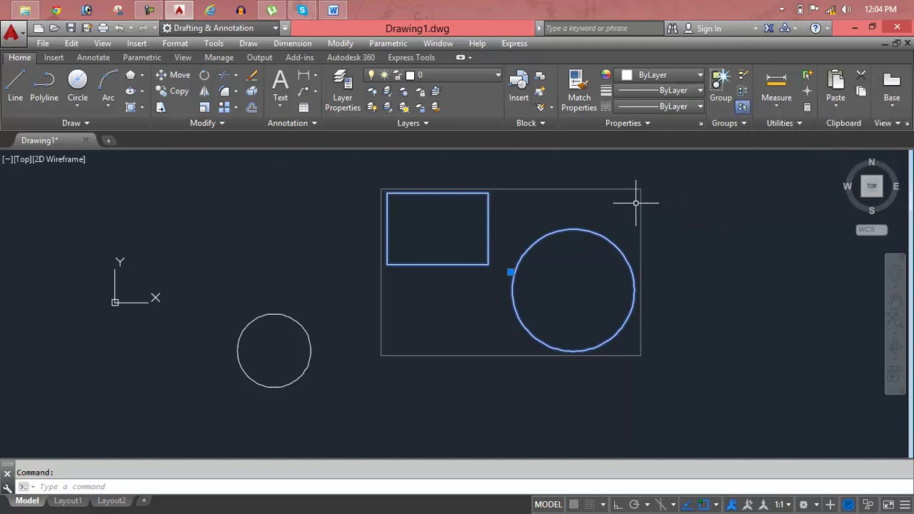
key("Delete")
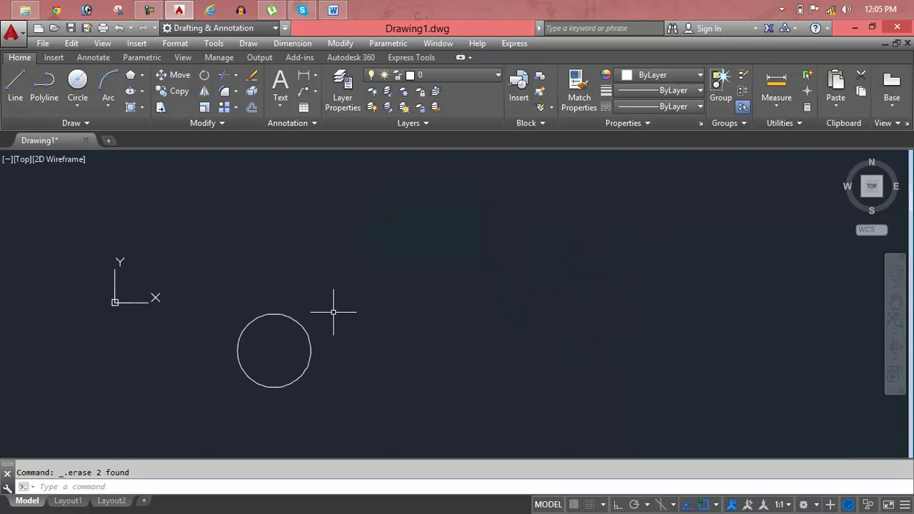
Step: Erase the remaining small circle
left_click(311, 332)
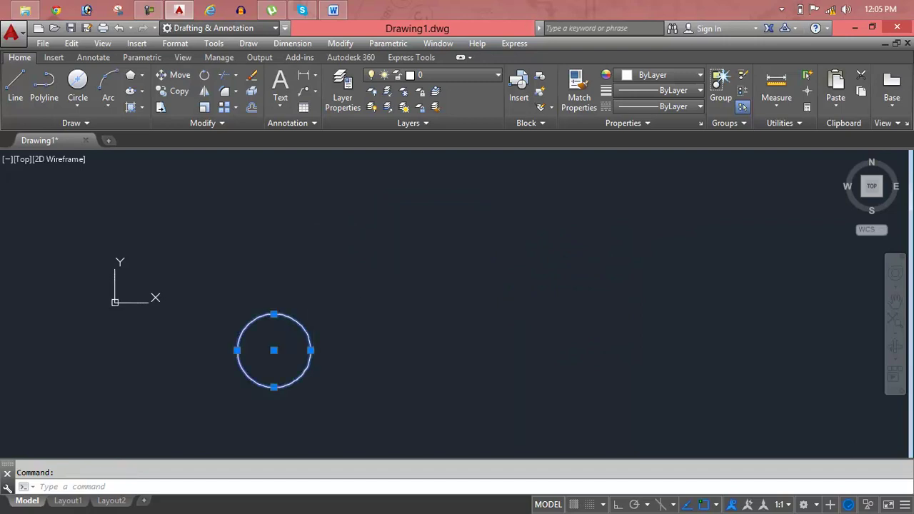
key("Delete")
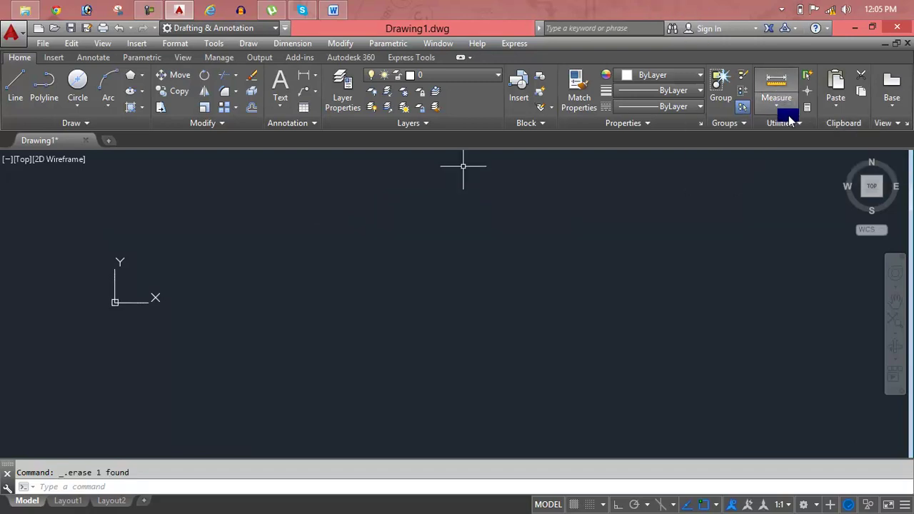
key("Escape")
Step: Start a line with Ortho on (F8), then cancel it without drawing anything
type("l")
key("Return")
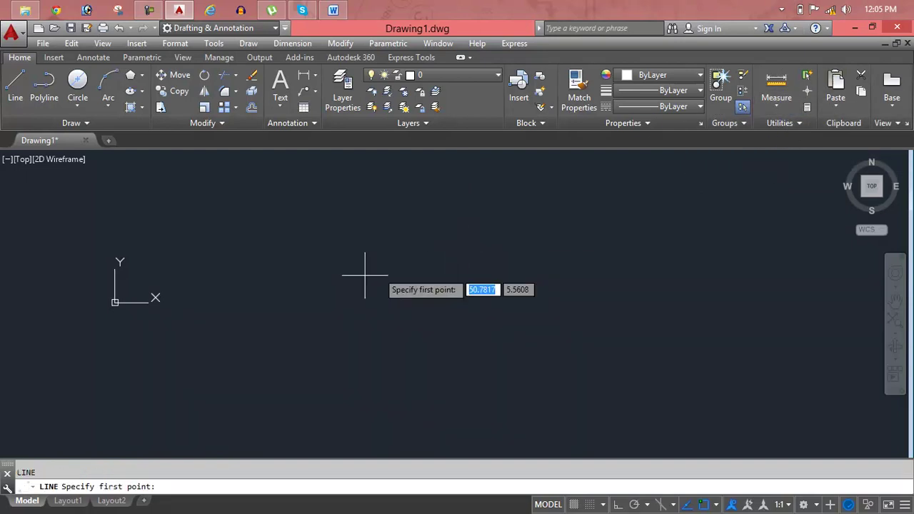
left_click(268, 291)
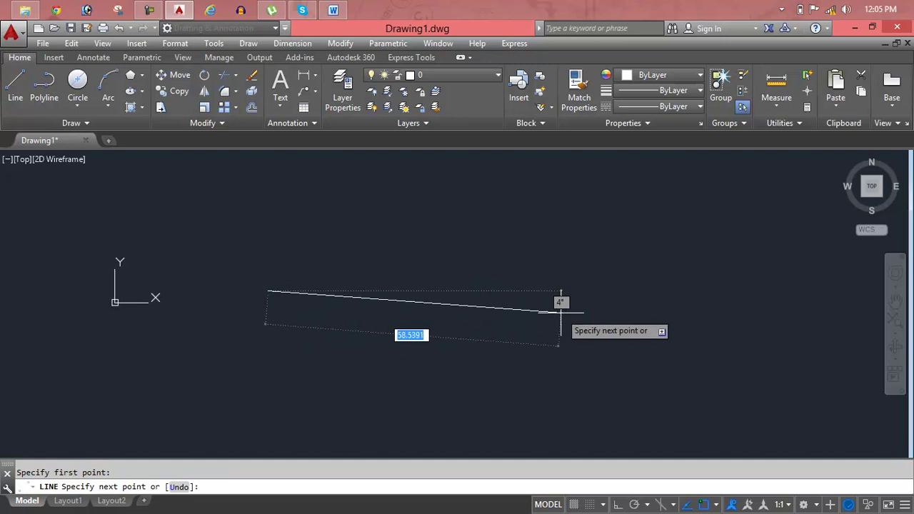
key("F8")
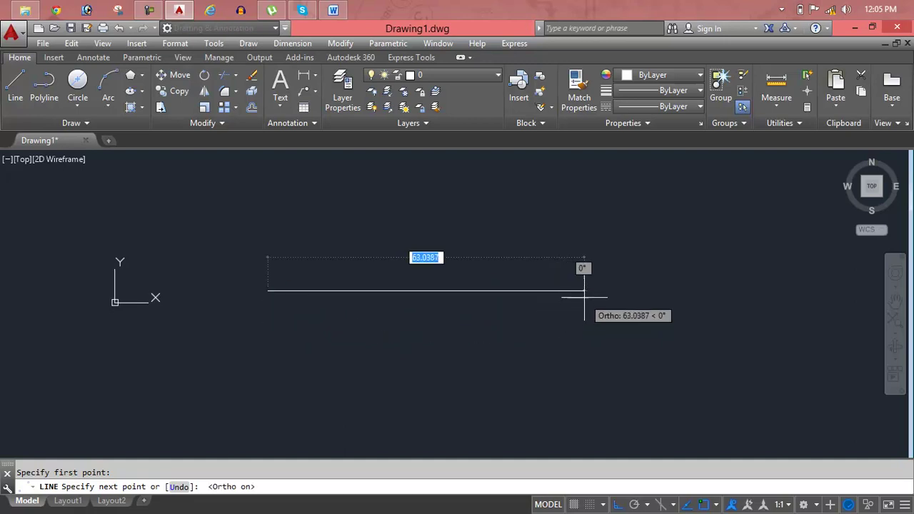
key("Escape")
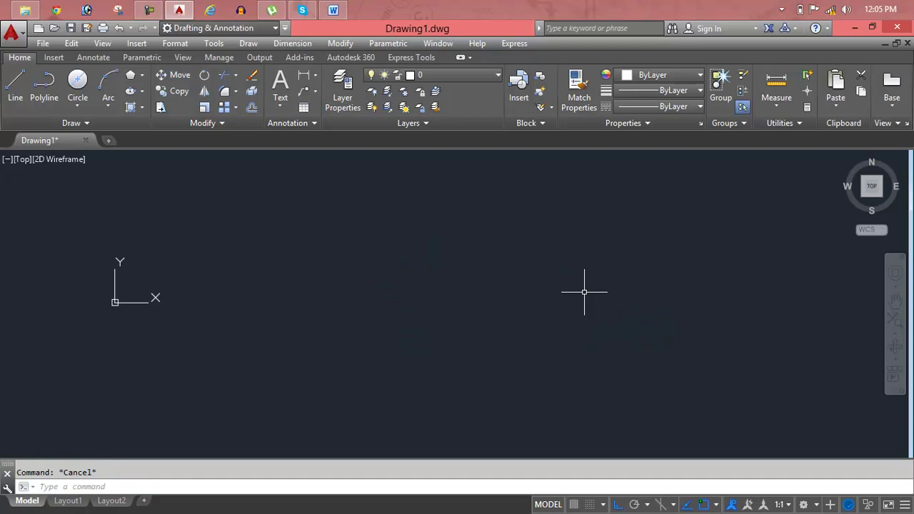
Step: Set drawing units to Engineering length with 0'-0" precision
type("un")
key("Return")
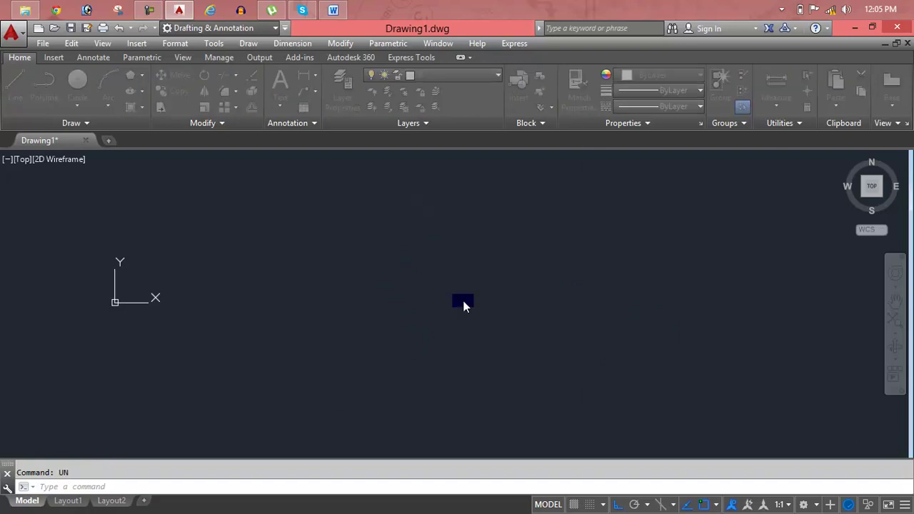
left_click(389, 178)
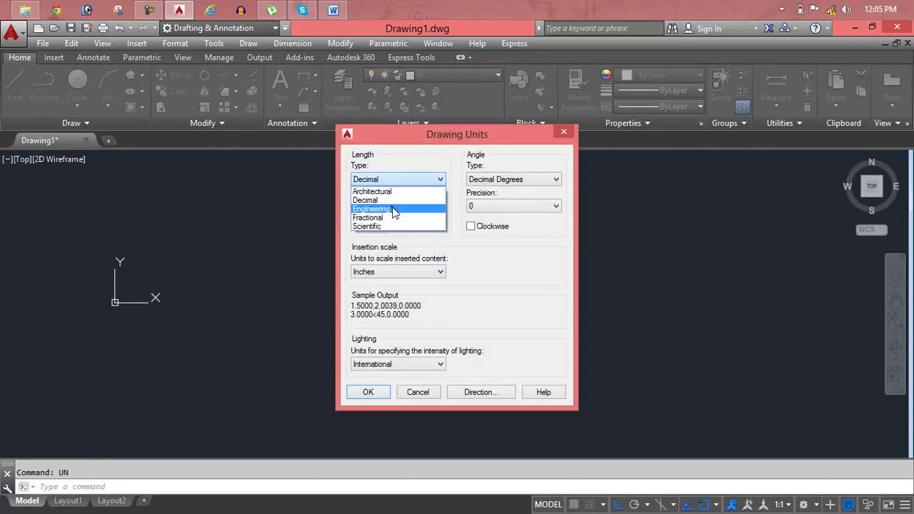
left_click(393, 209)
left_click(393, 206)
left_click(395, 227)
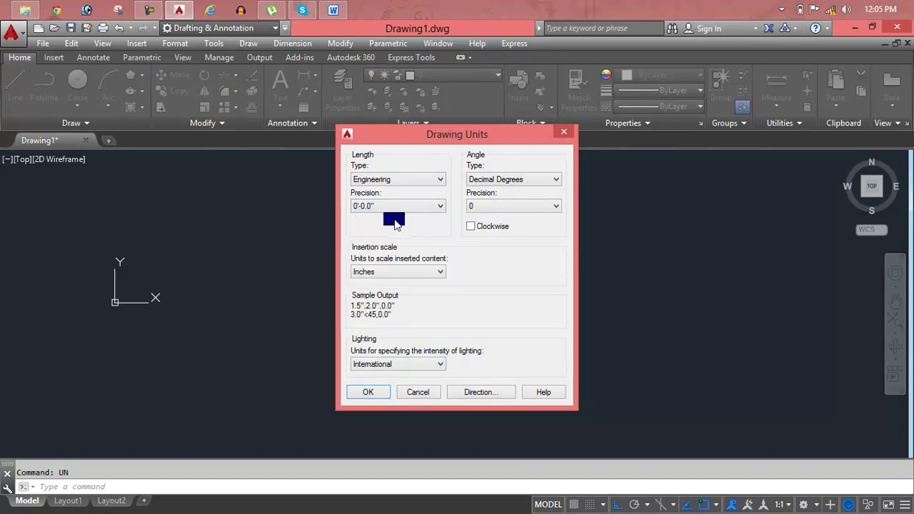
left_click(393, 207)
left_click(393, 218)
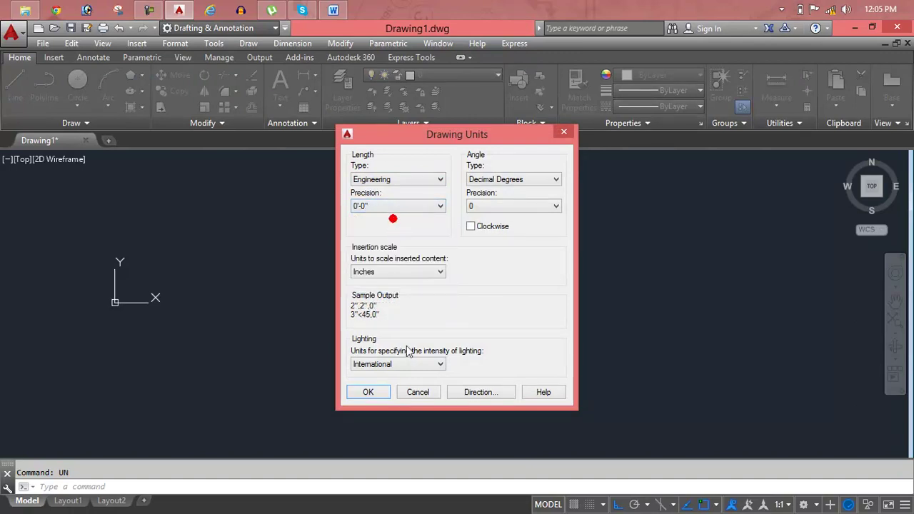
left_click(375, 393)
Step: Set the Standard dimension style's primary units to Engineering with 0'-0" precision
type("d")
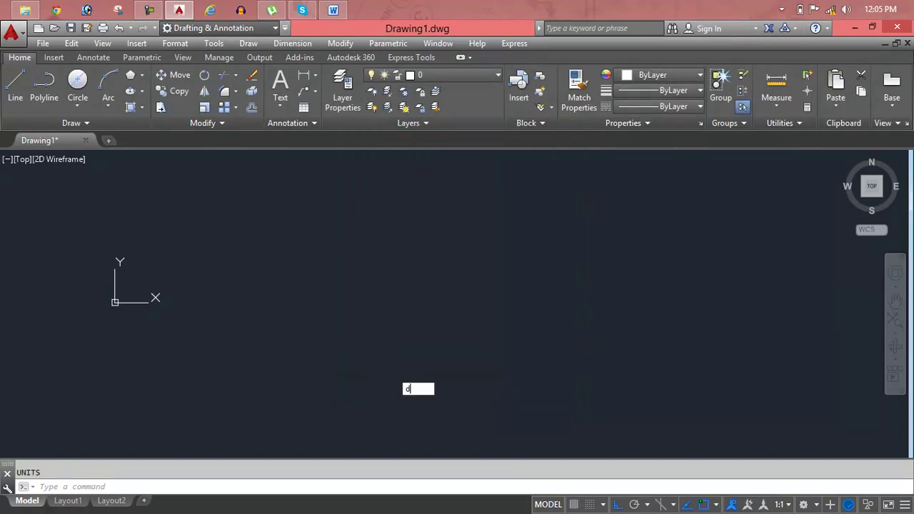
key("Return")
left_click(608, 244)
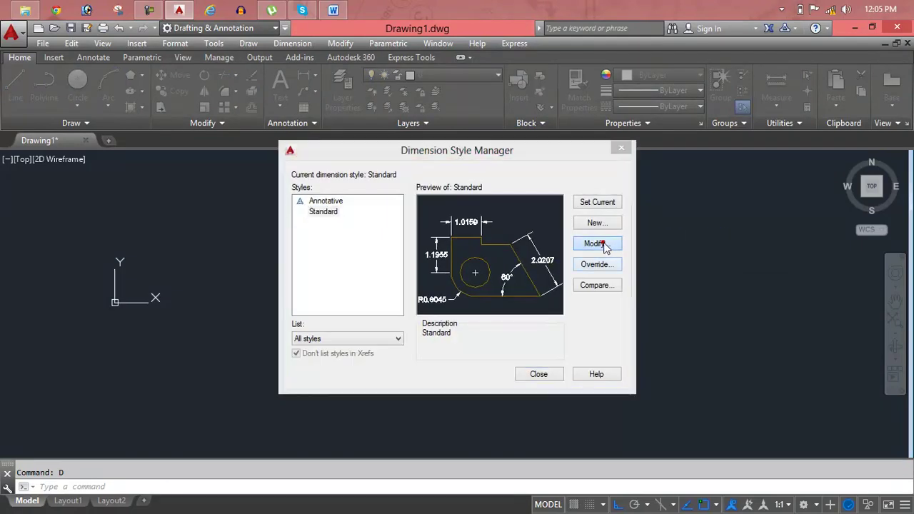
left_click(425, 156)
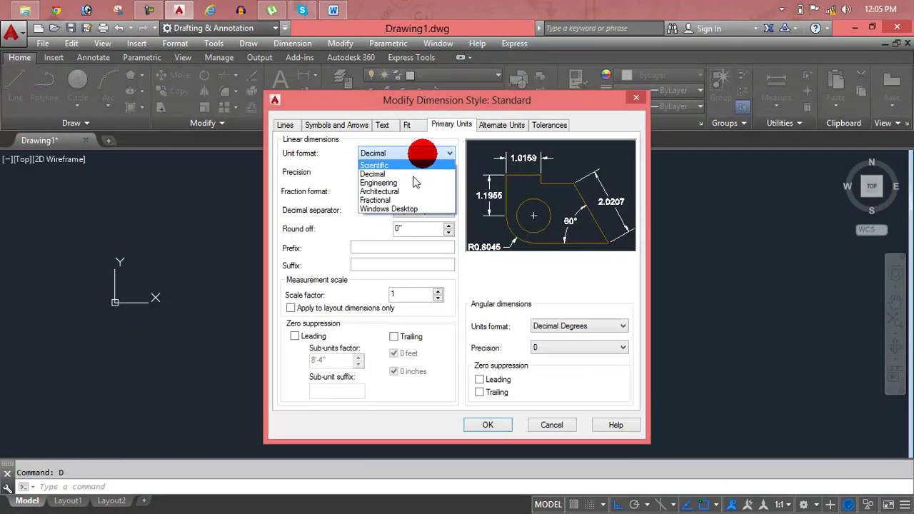
left_click(413, 181)
left_click(414, 175)
left_click(415, 182)
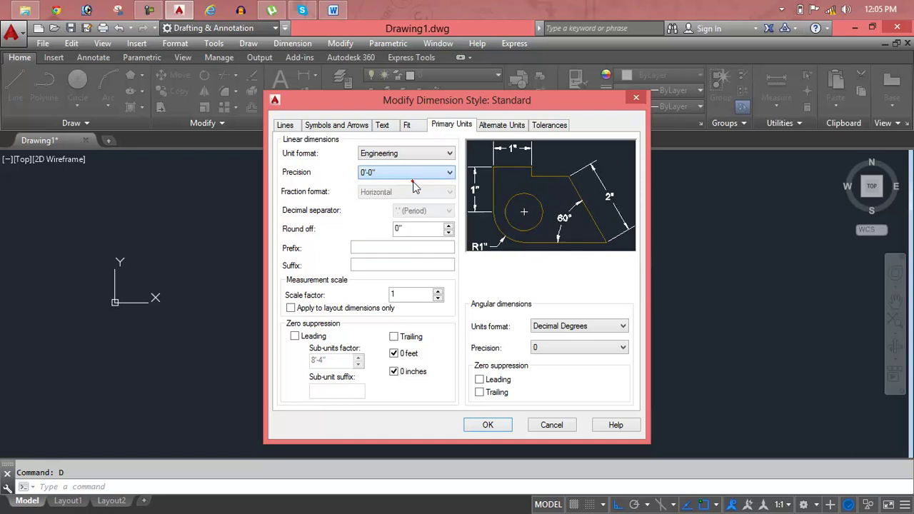
left_click(489, 425)
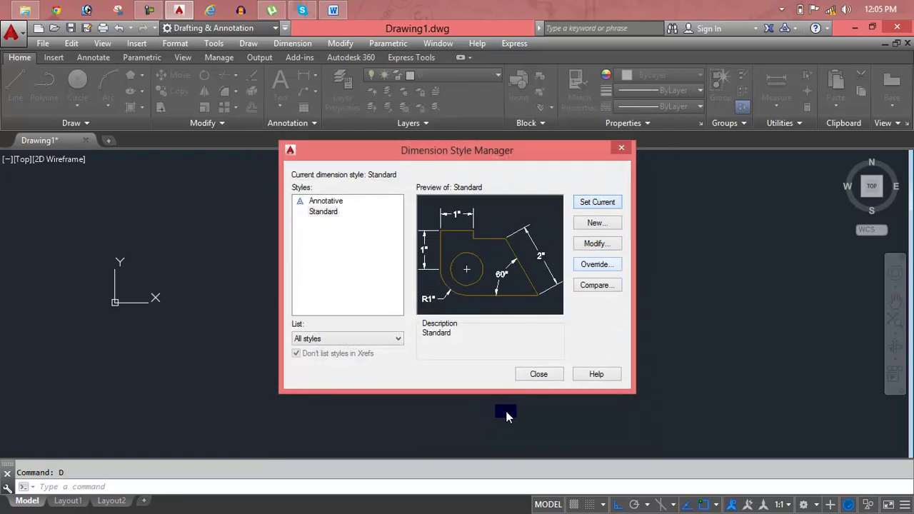
left_click(528, 372)
Step: Draw a horizontal line across the canvas with the L command
key("Escape")
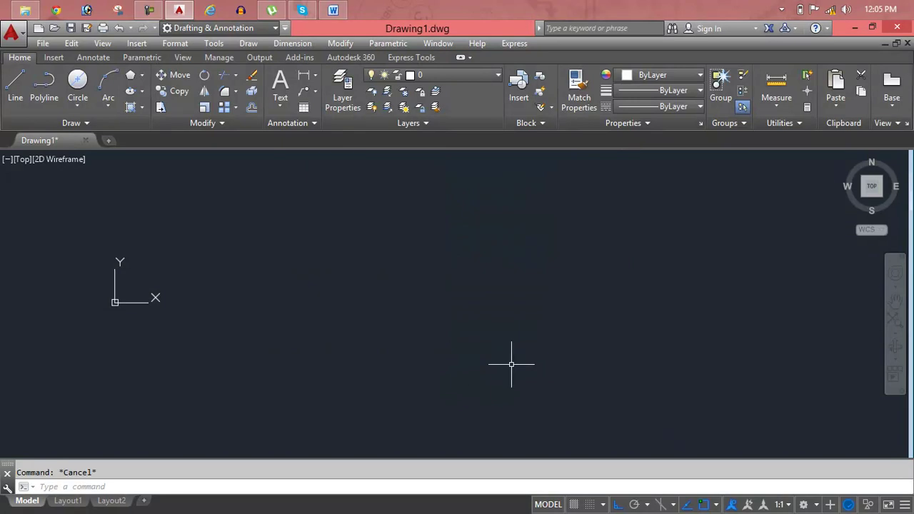
type("l")
key("Return")
left_click(240, 272)
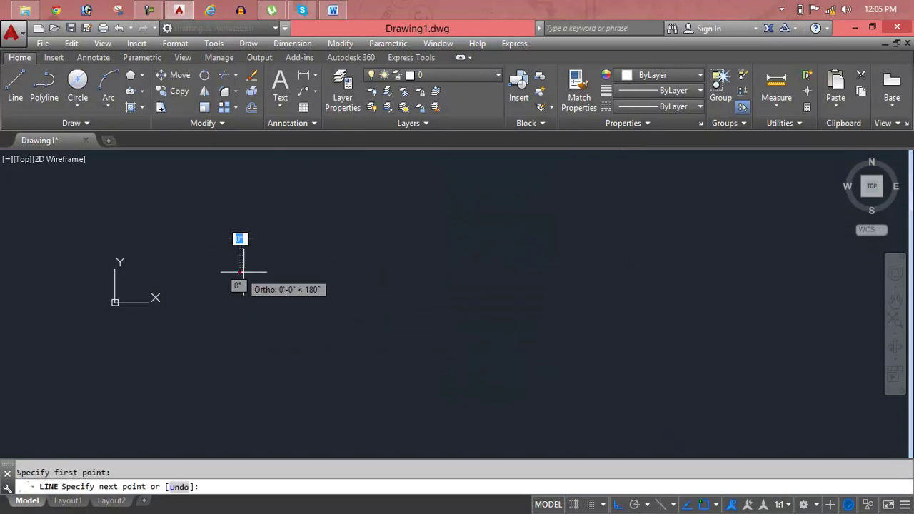
left_click(449, 272)
key("Return")
Step: Measure the distance between the line's endpoints, giving 3'-6"
middle_click_drag(375, 279, 385, 279)
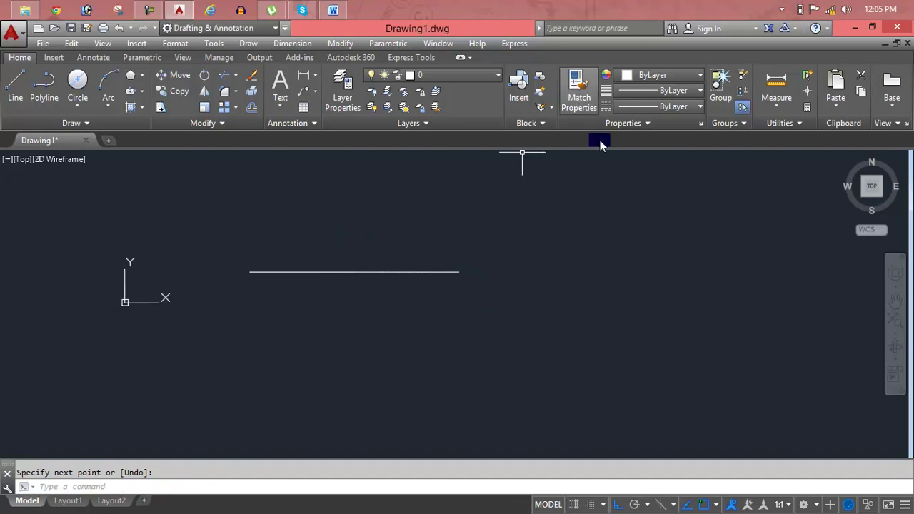
left_click(785, 102)
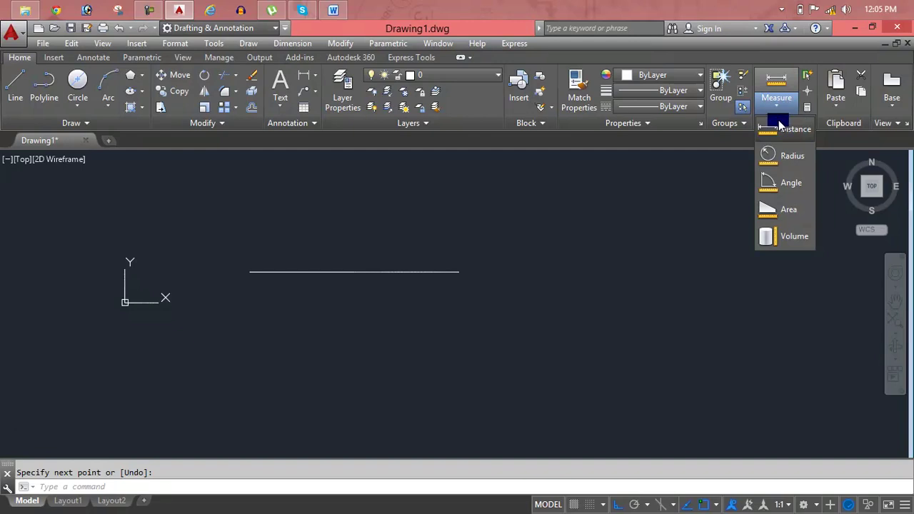
left_click(779, 130)
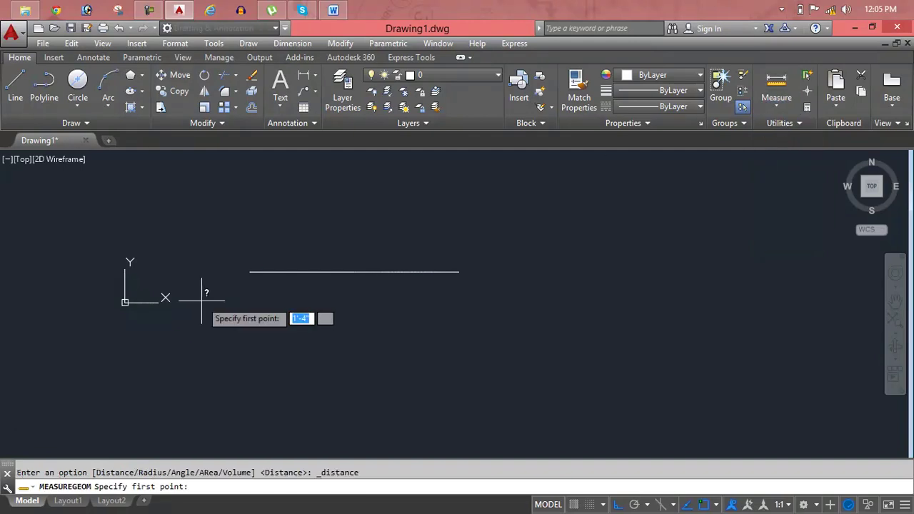
left_click(249, 271)
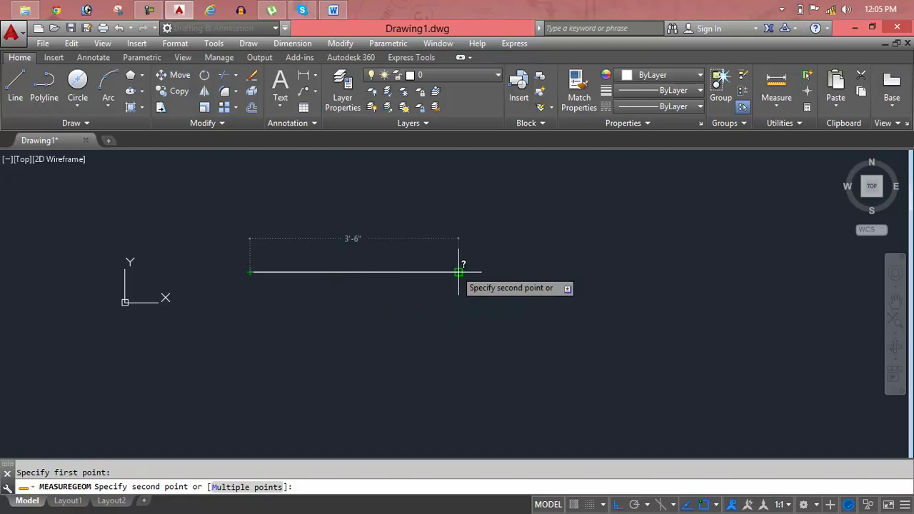
left_click(459, 272)
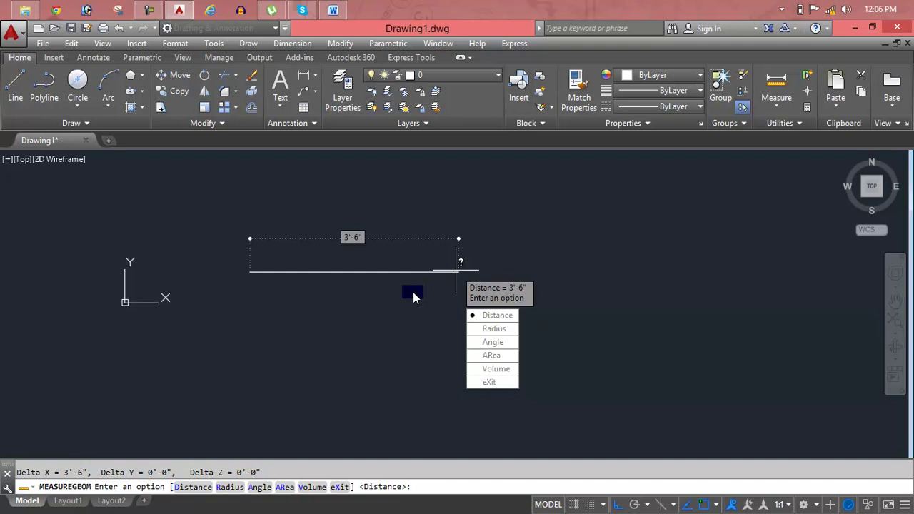
type("x")
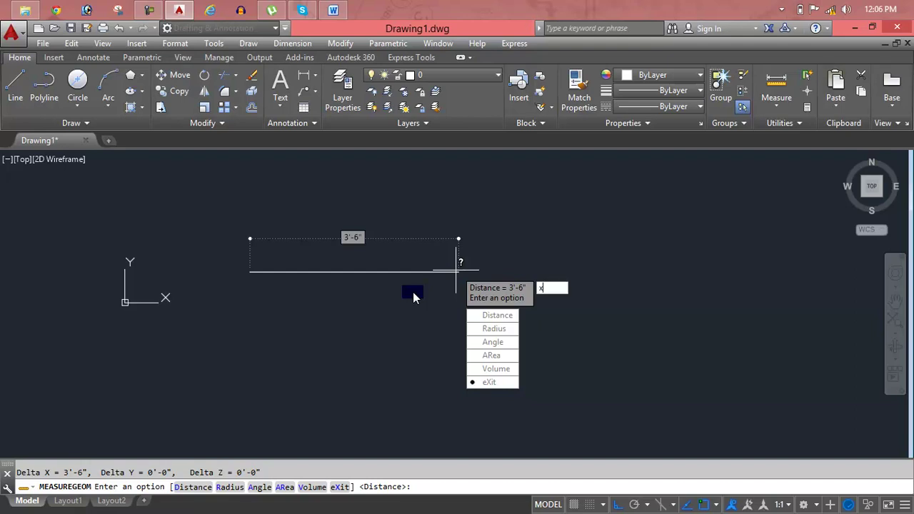
key("Return")
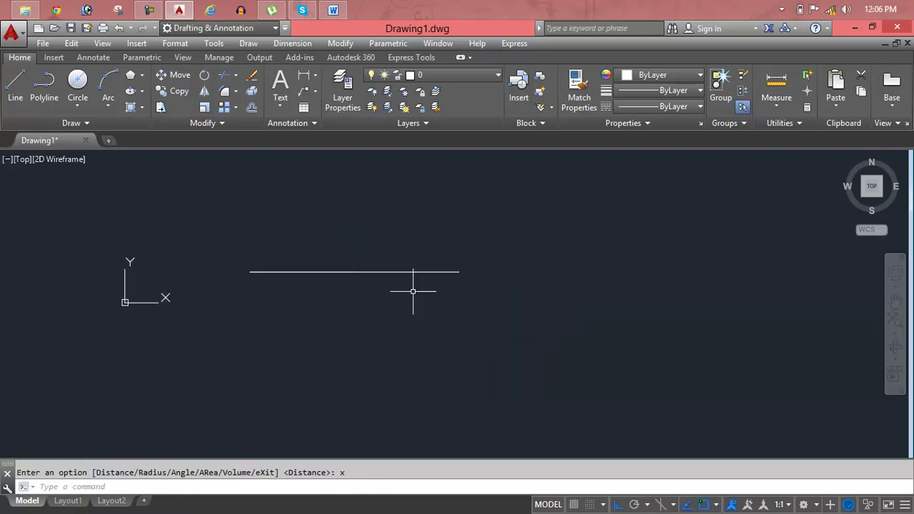
key("Escape")
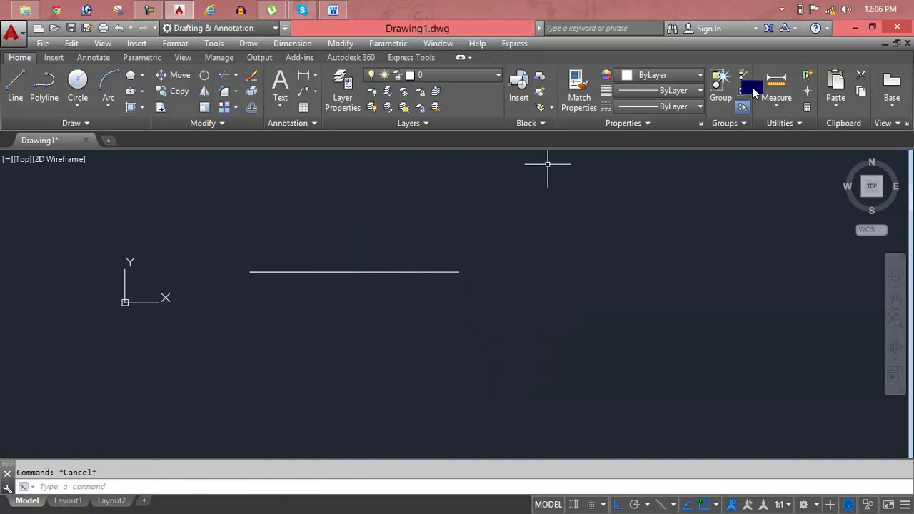
Step: Draw a circle to the right of the horizontal line
left_click(762, 104)
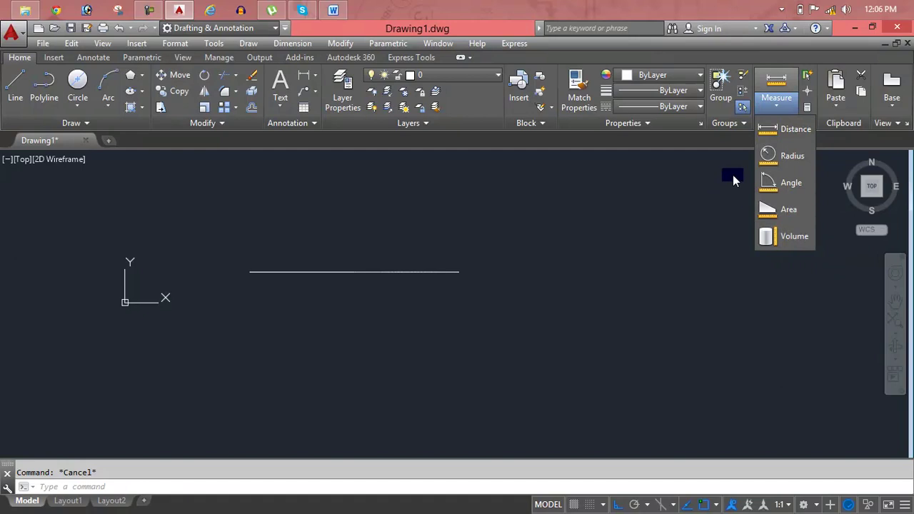
left_click(503, 312)
type("c")
key("Return")
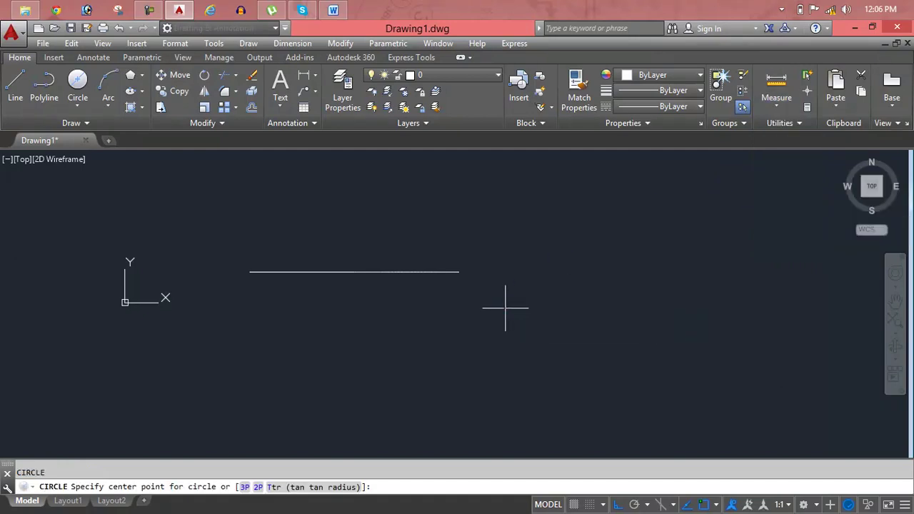
left_click(505, 308)
left_click(581, 258)
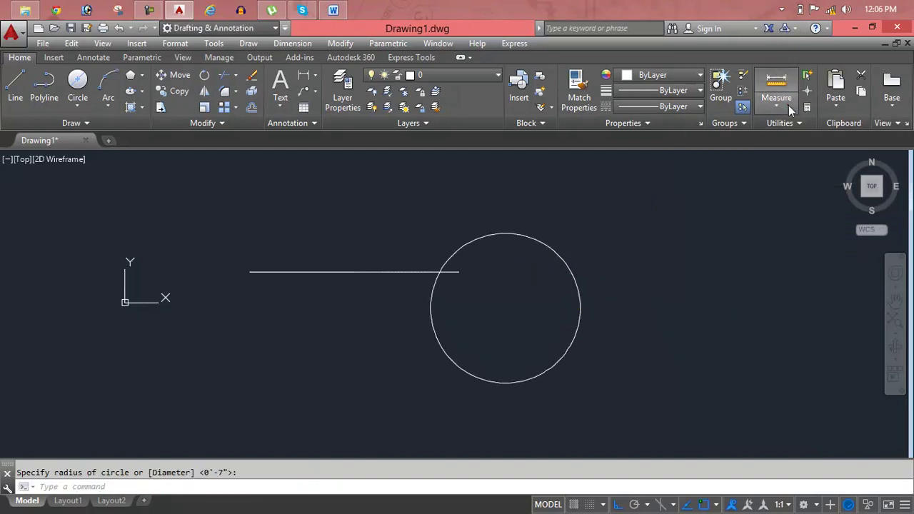
Step: Measure the circle's radius, reading 1'-3"
left_click(777, 100)
left_click(792, 159)
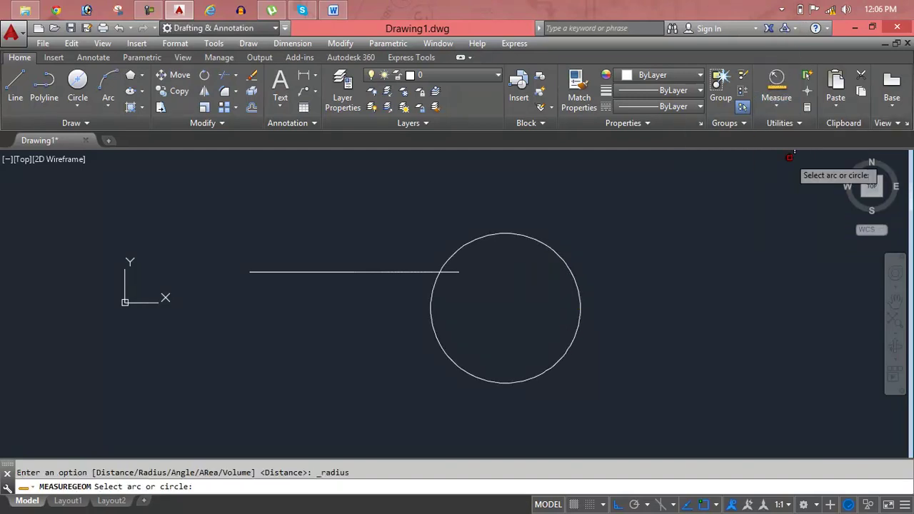
left_click(577, 280)
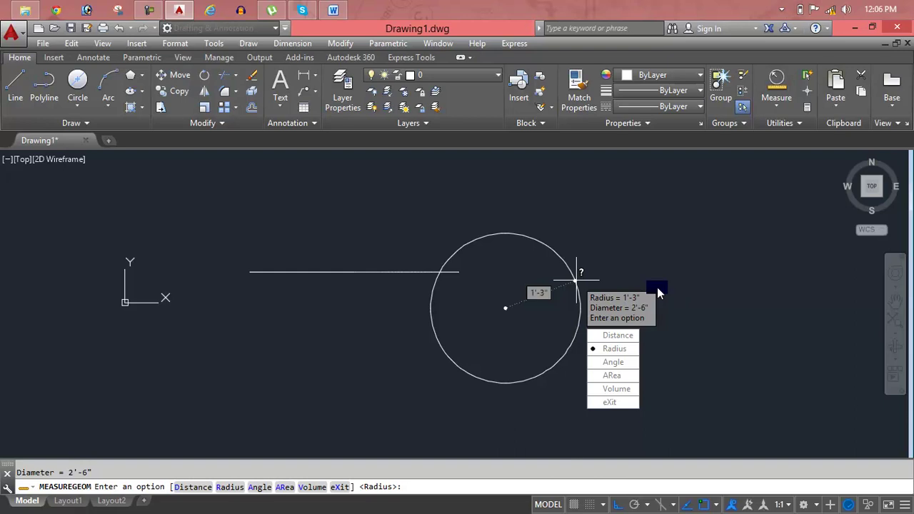
key("Escape")
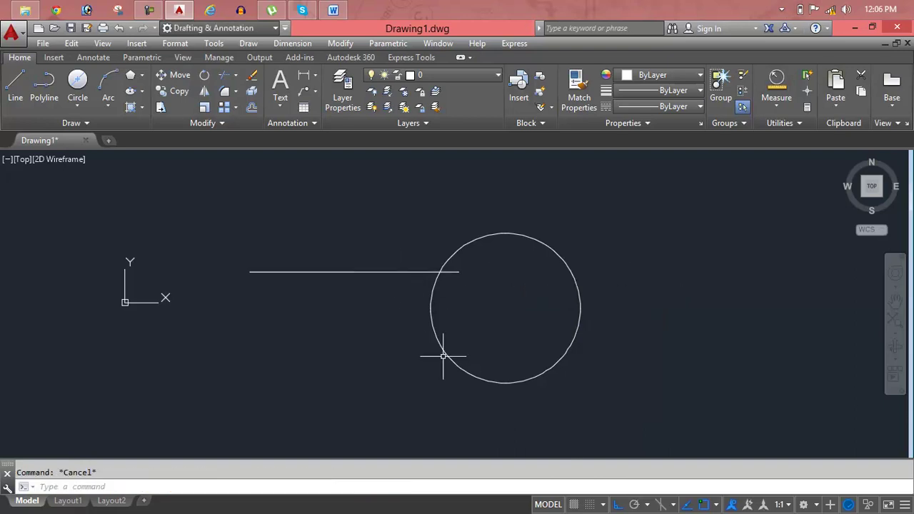
type("l")
key("Return")
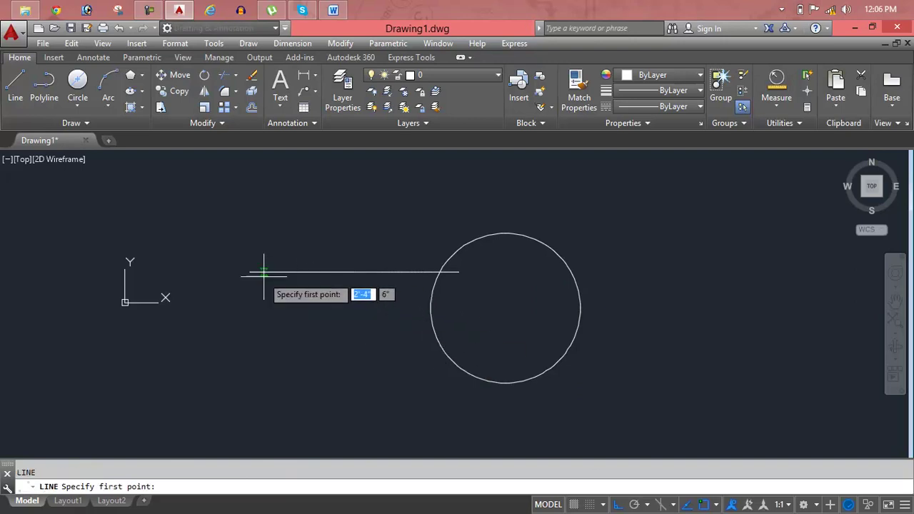
Step: Draw a slanted line from the horizontal line's left end up and left, Ortho off
left_click(250, 272)
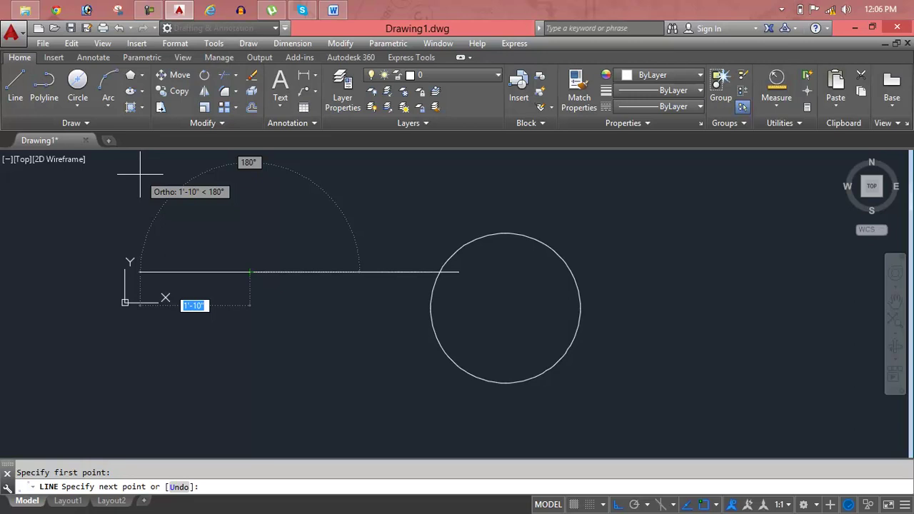
key("F8")
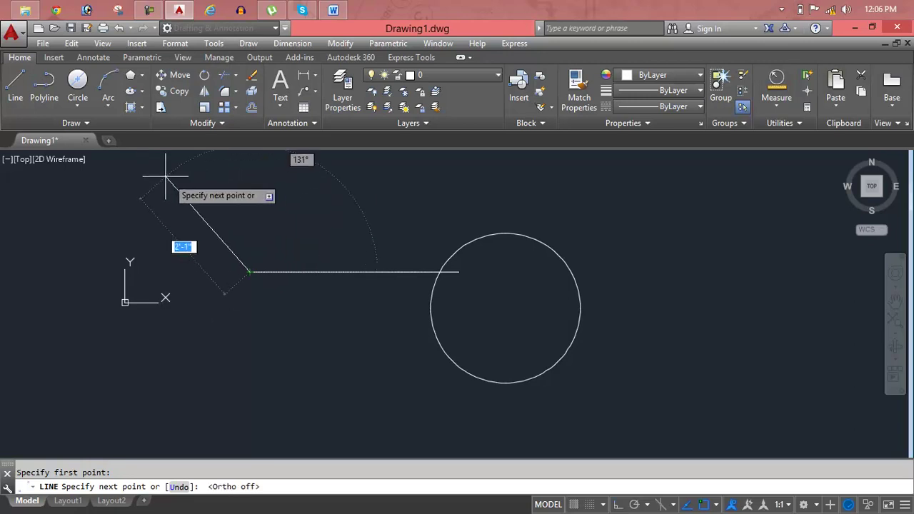
left_click(160, 177)
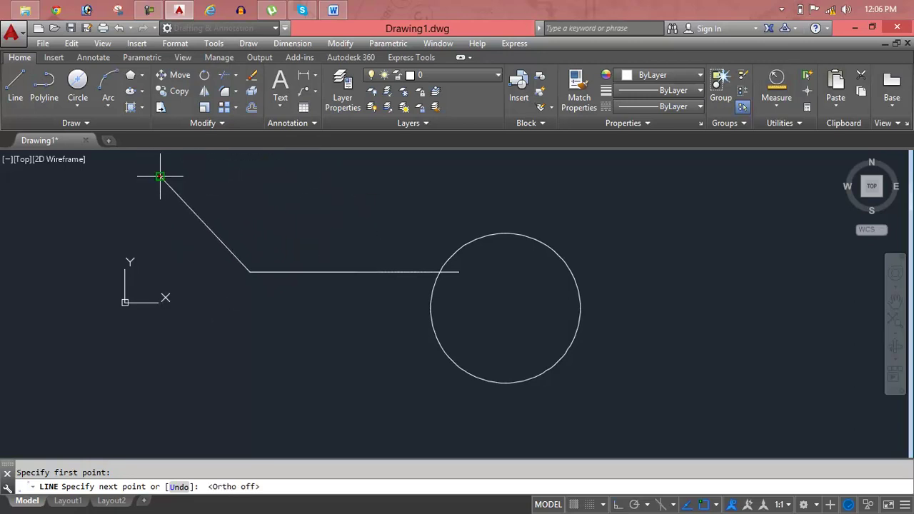
key("Return")
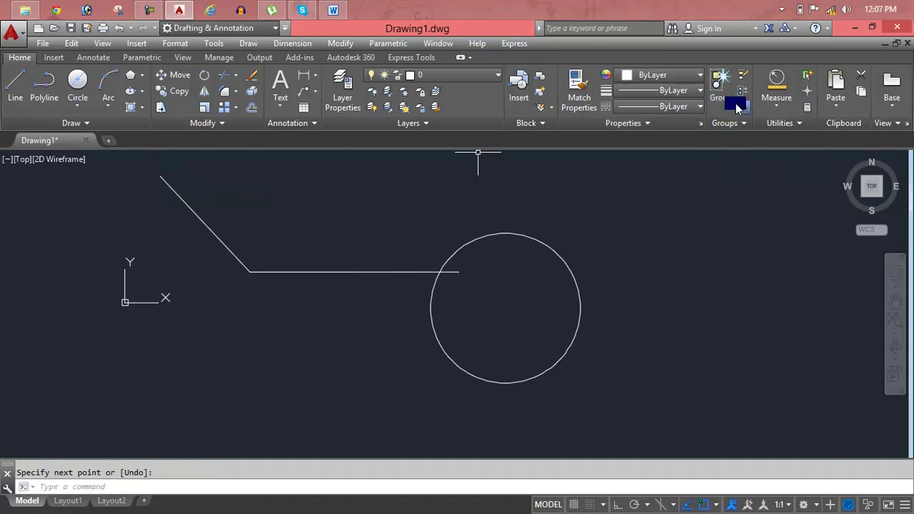
Step: Measure the angle between the slanted and horizontal lines: 133°
left_click(768, 109)
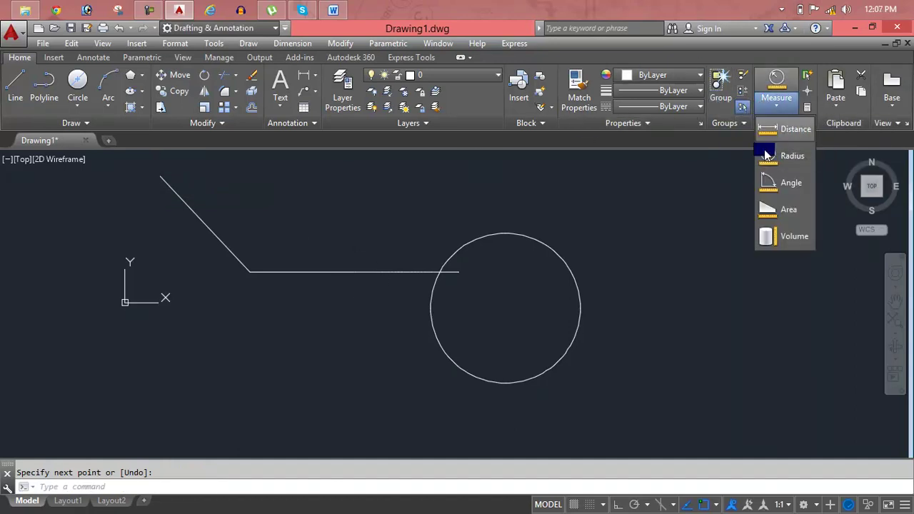
left_click(770, 186)
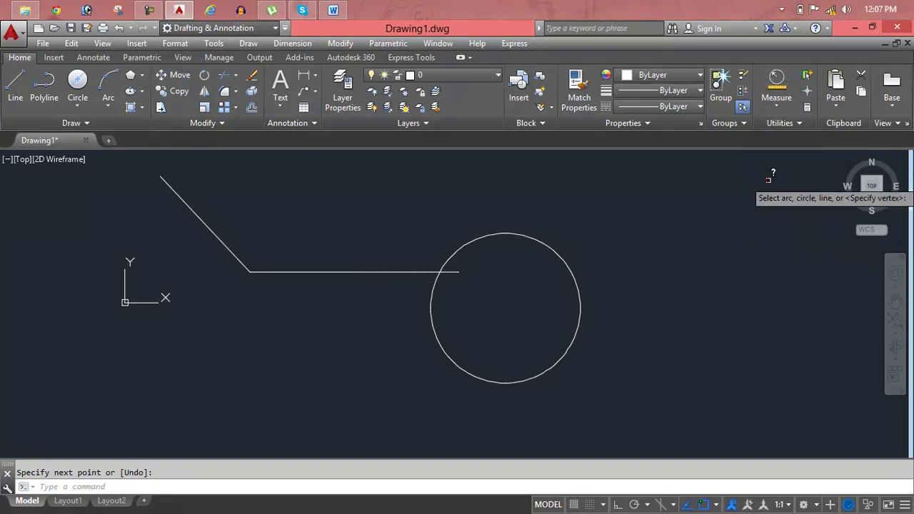
left_click(202, 217)
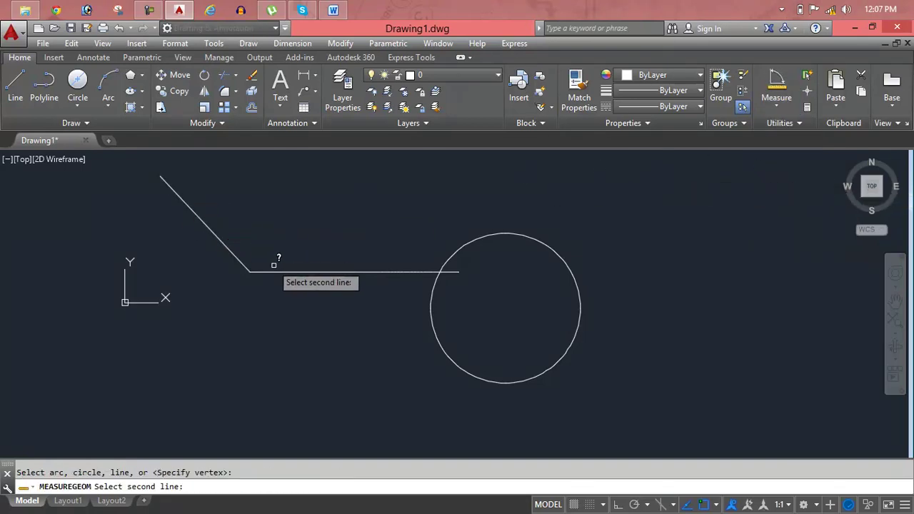
left_click(315, 272)
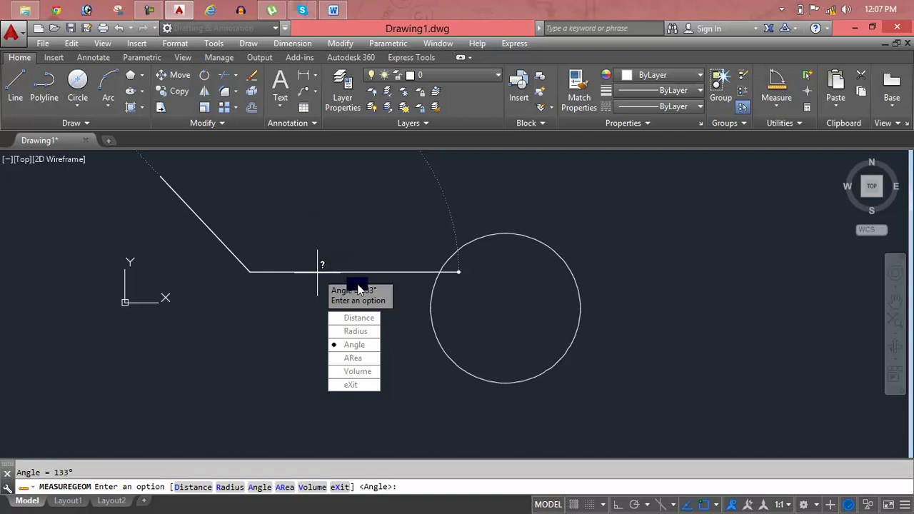
key("Escape")
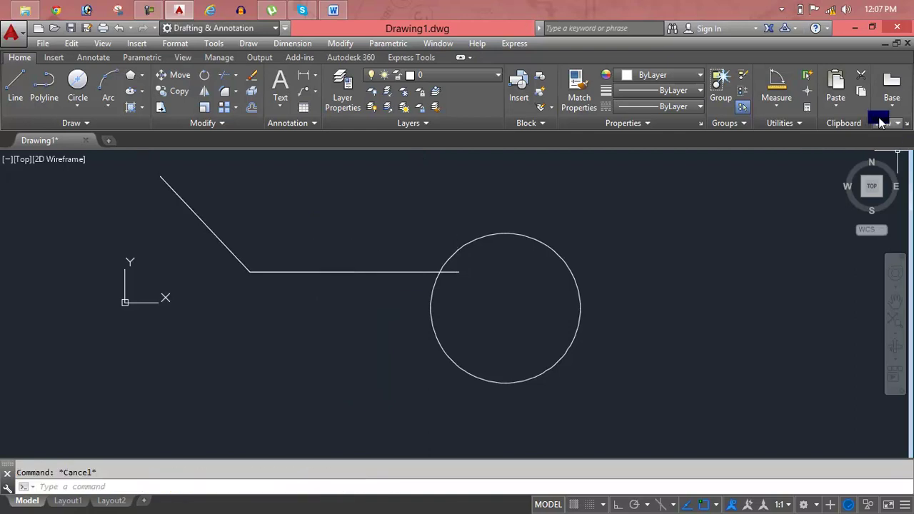
Step: Draw the line that closes the triangle's long side
left_click(778, 111)
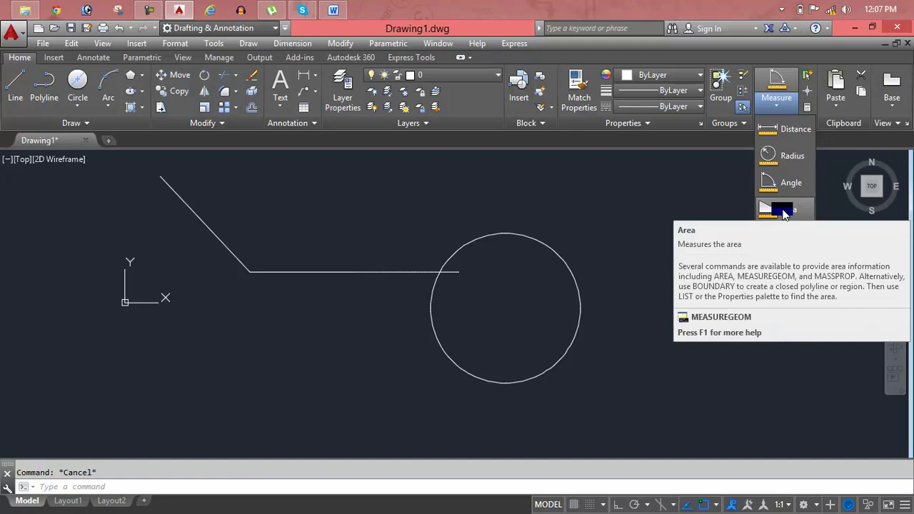
type("l")
key("Return")
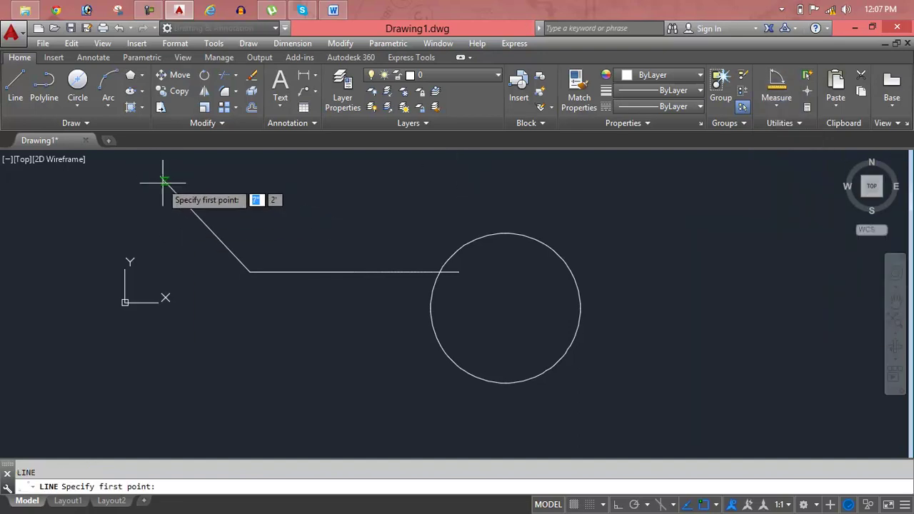
left_click(161, 176)
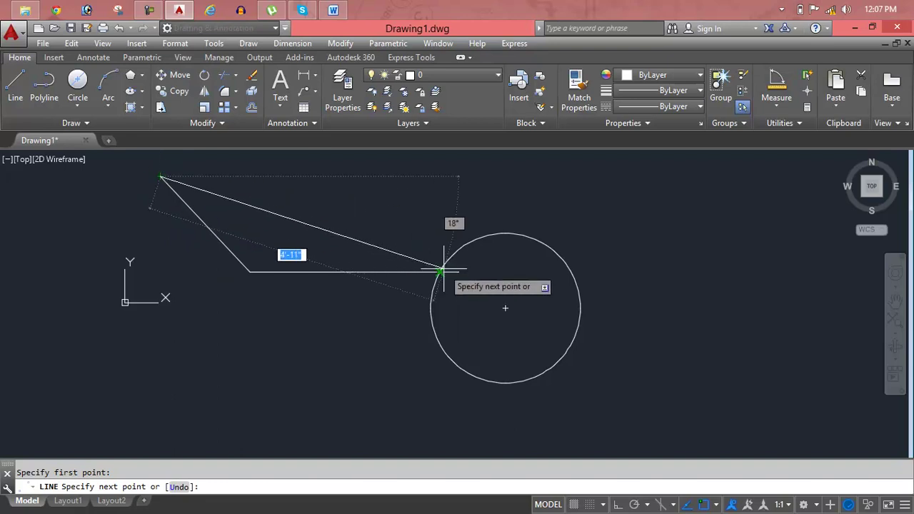
key("Return")
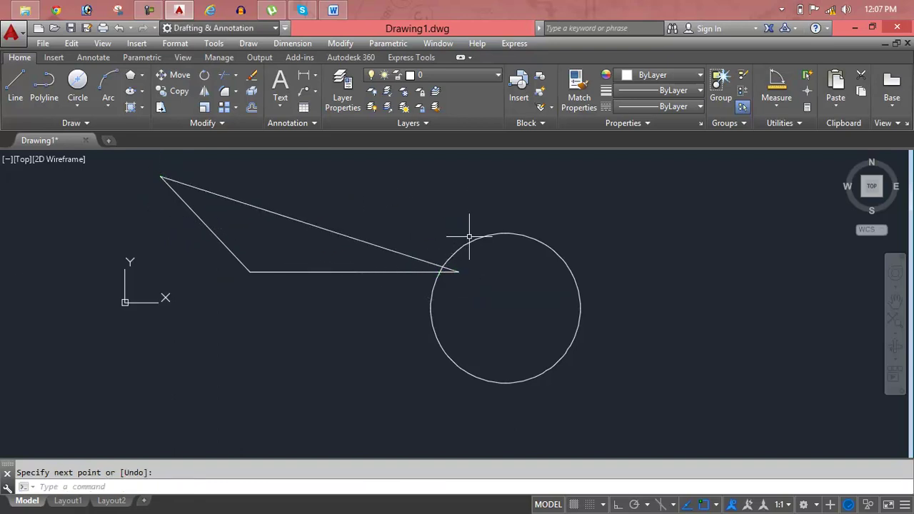
Step: Grip-move the circle further to the right
left_click(470, 243)
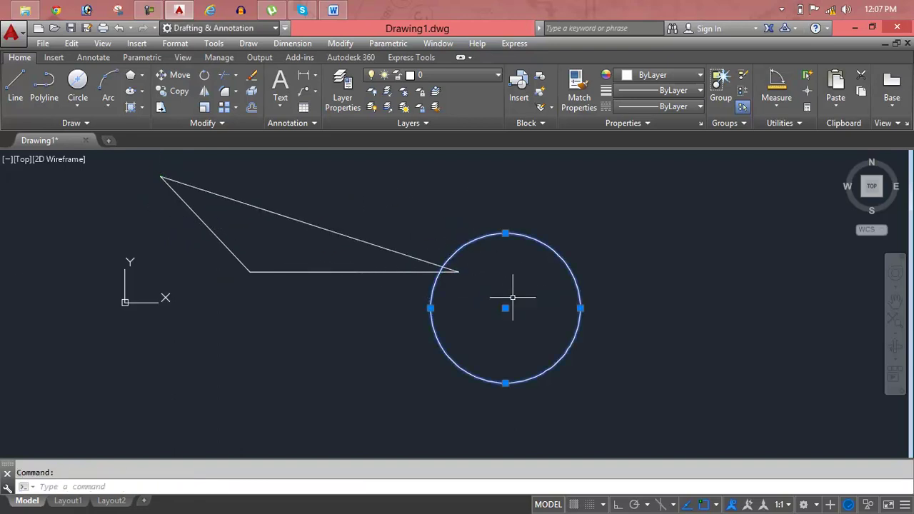
left_click(505, 307)
left_click(610, 298)
key("Escape")
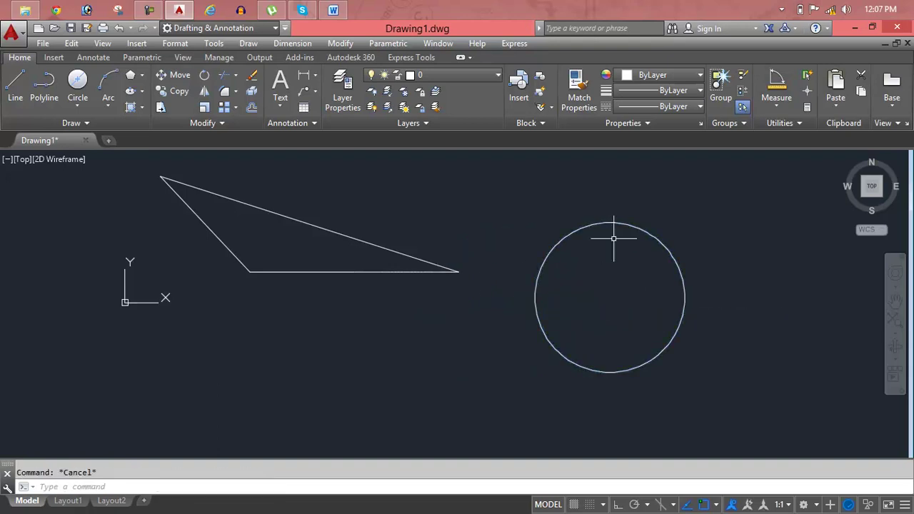
Step: Measure the triangle's area from its corners: 396 sq in, perimeter 10'-10"
left_click(777, 105)
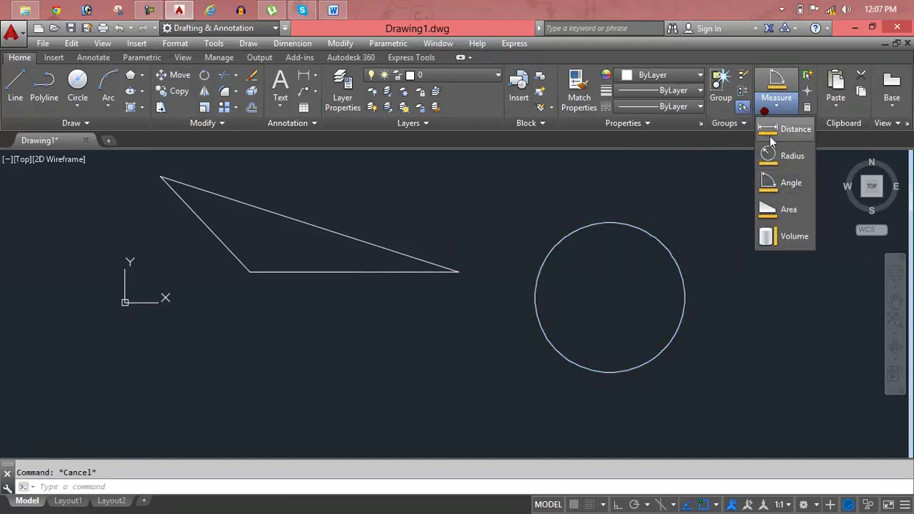
left_click(778, 206)
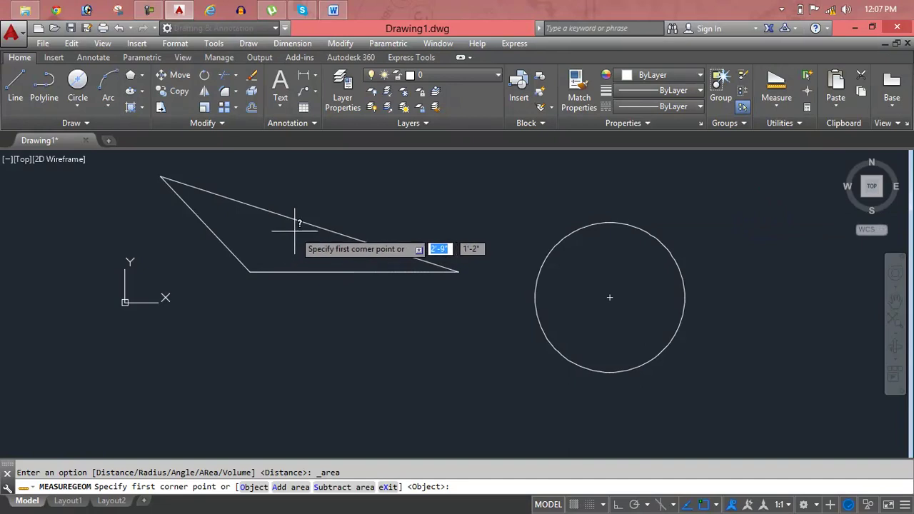
left_click(161, 179)
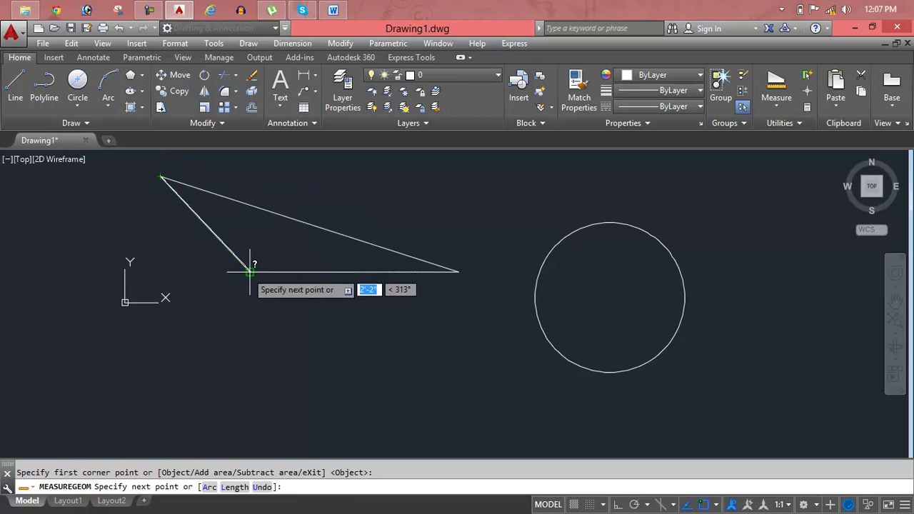
left_click(250, 271)
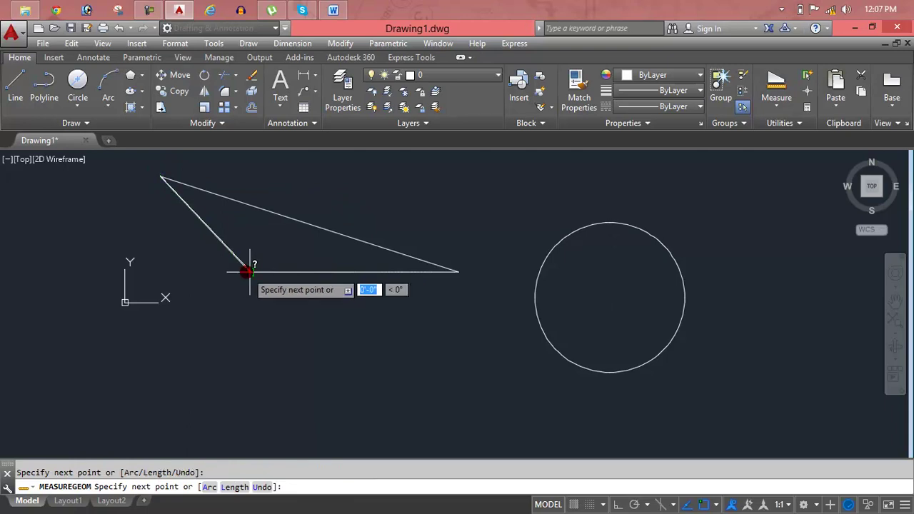
left_click(458, 271)
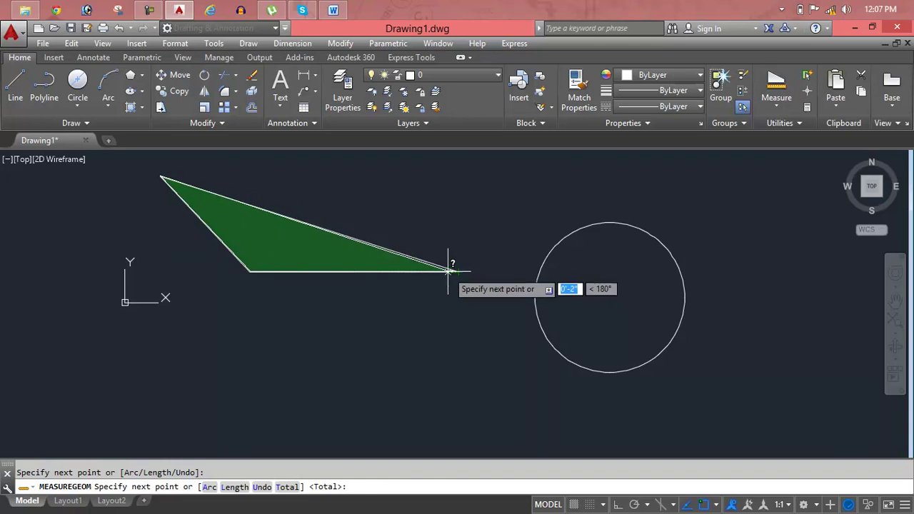
left_click(458, 271)
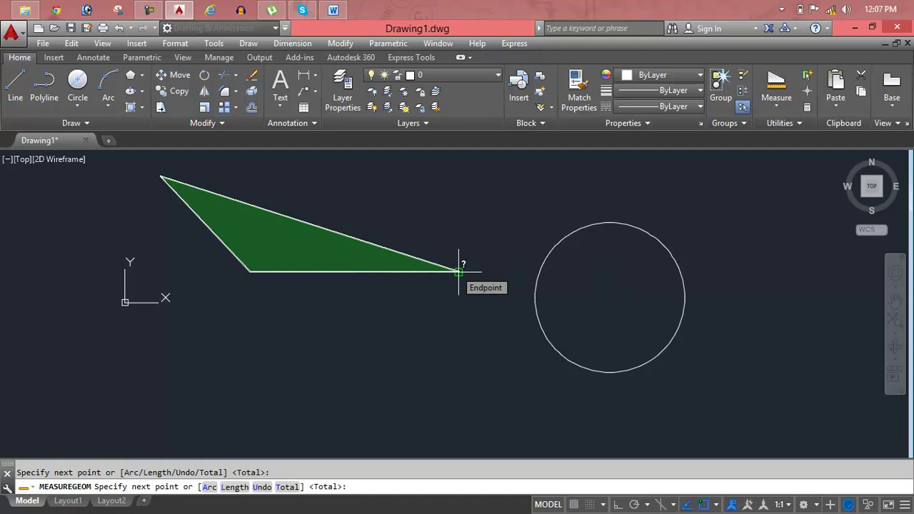
key("Return")
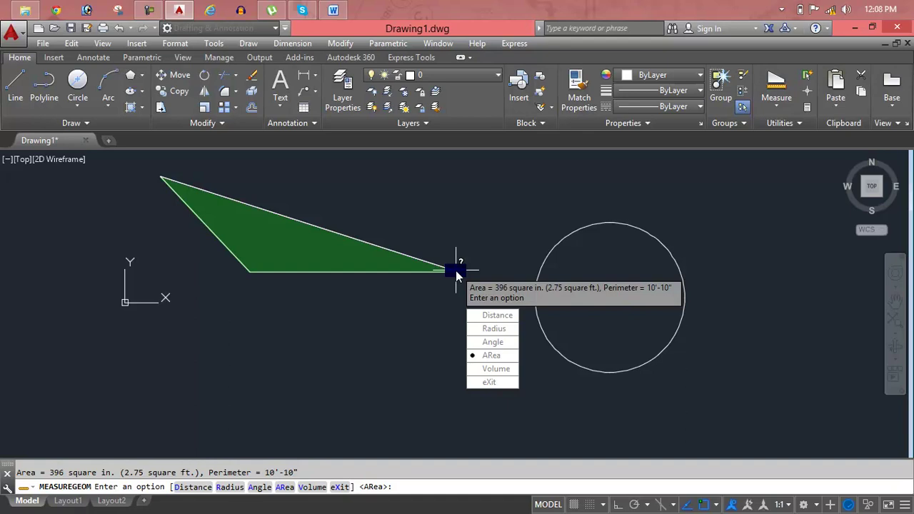
Step: Begin a volume measurement, tracing the base from the circle's centre to its upper-right edge
key("Escape")
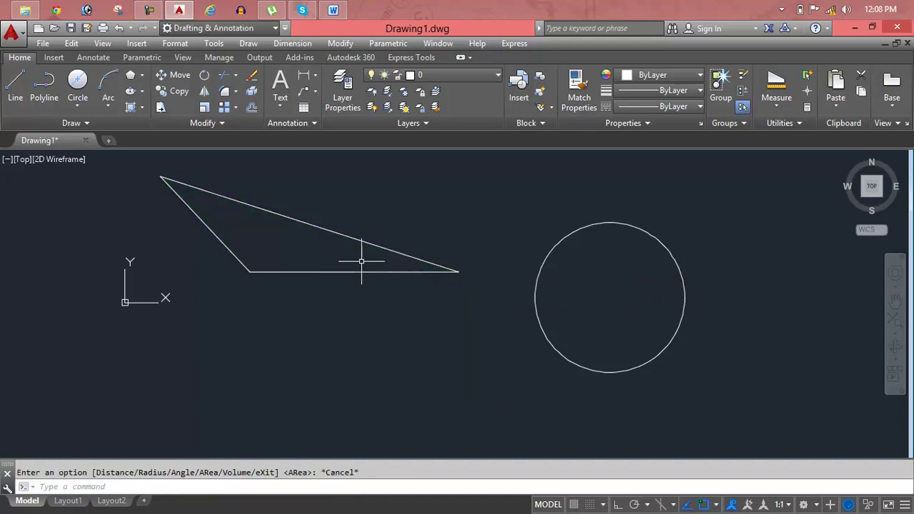
middle_click_drag(526, 313, 474, 351)
scroll(478, 343, "down", 2)
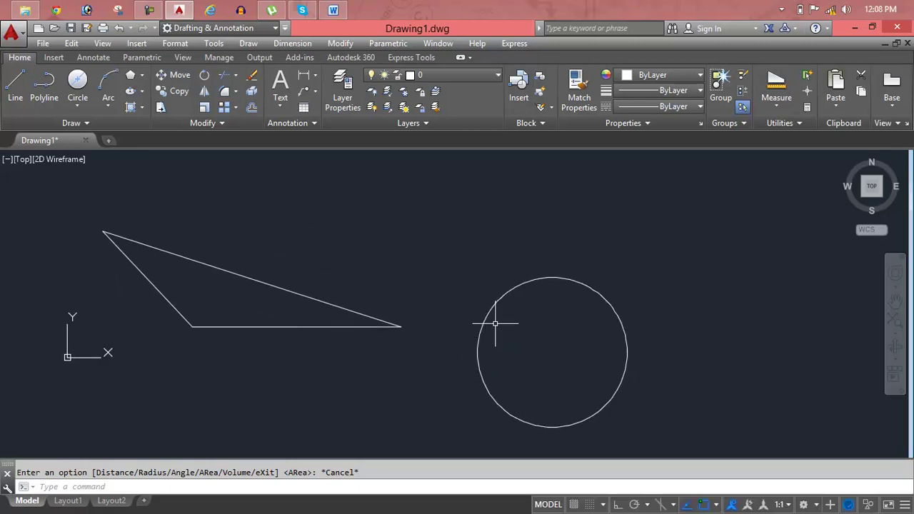
left_click(786, 102)
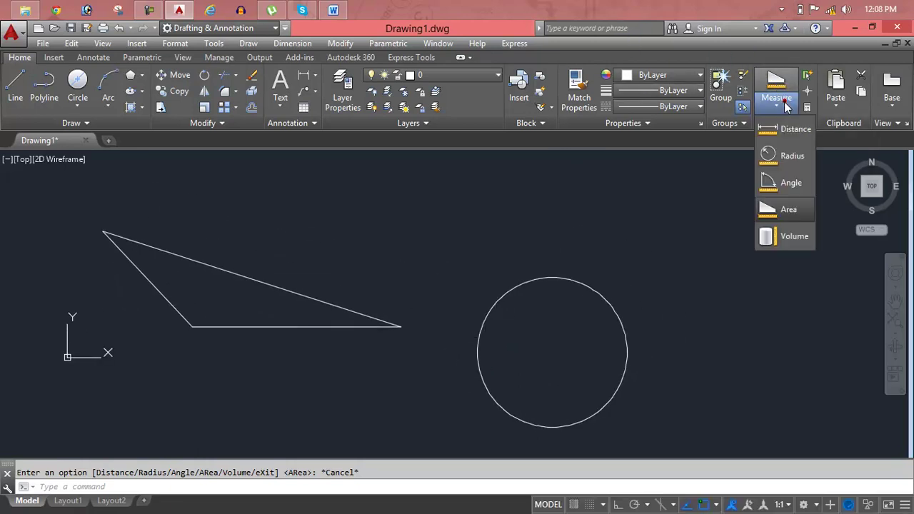
left_click(779, 241)
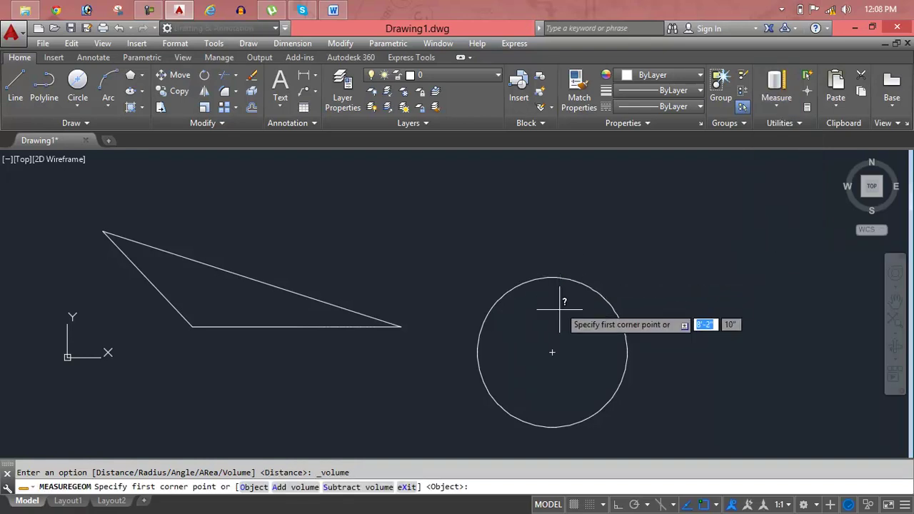
left_click(552, 351)
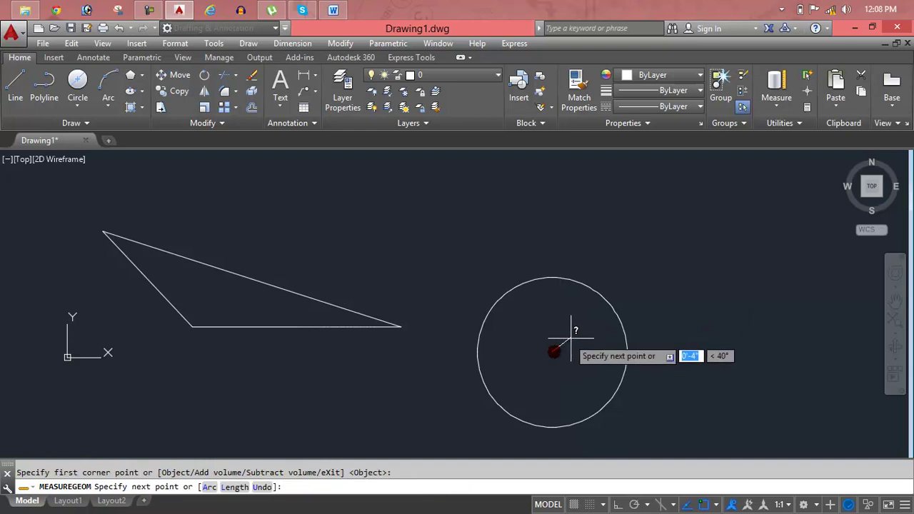
left_click(612, 308)
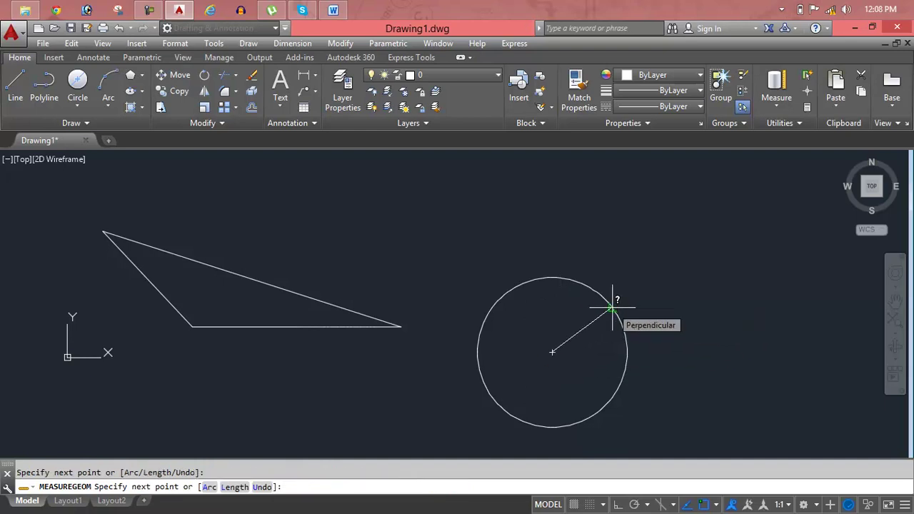
left_click(612, 308)
left_click(611, 308)
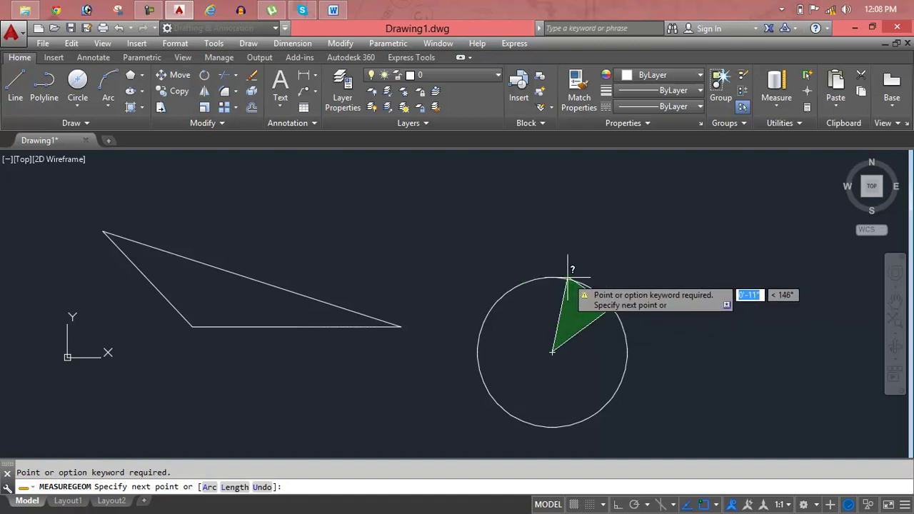
Step: Complete the base across the circle's top and left side, then set height for 1663 cu in
left_click(590, 286)
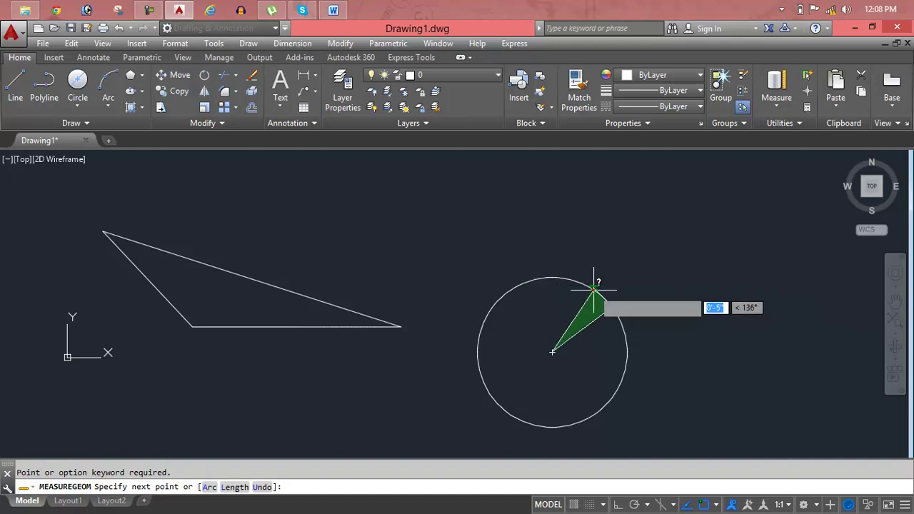
left_click(552, 277)
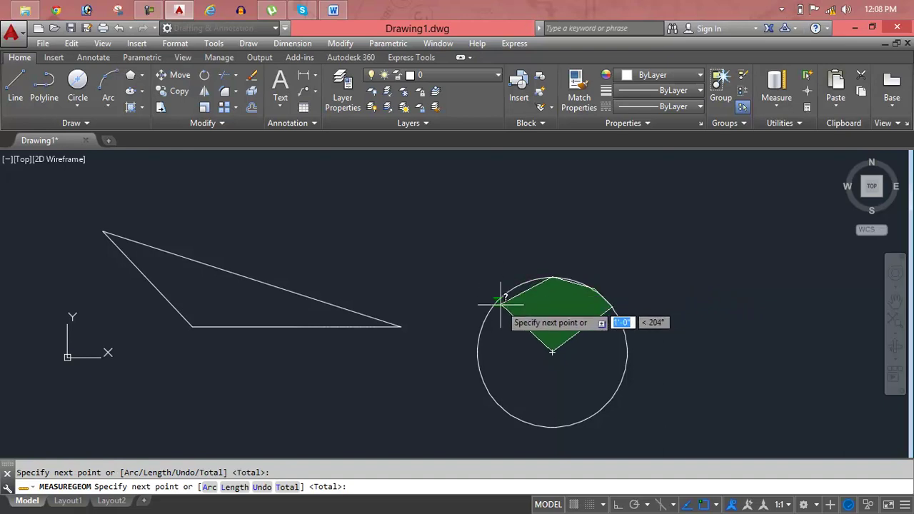
left_click(498, 302)
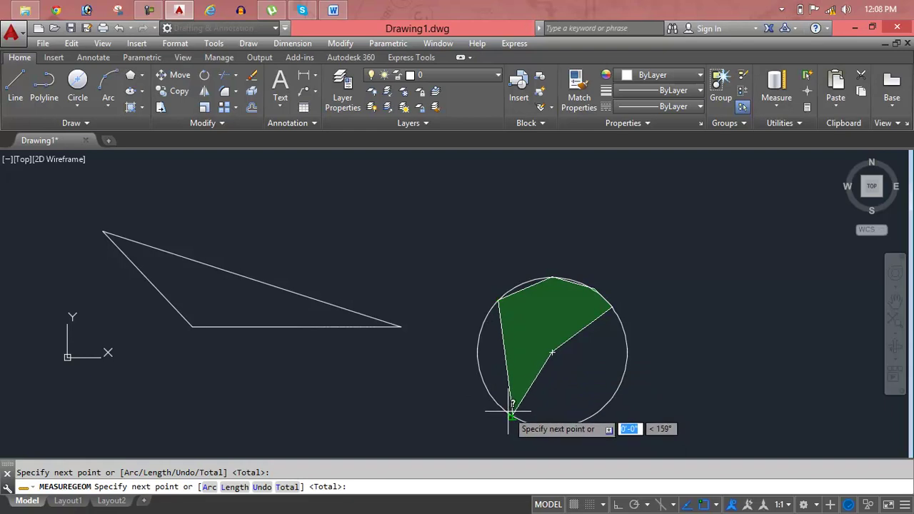
key("Return")
key("Return")
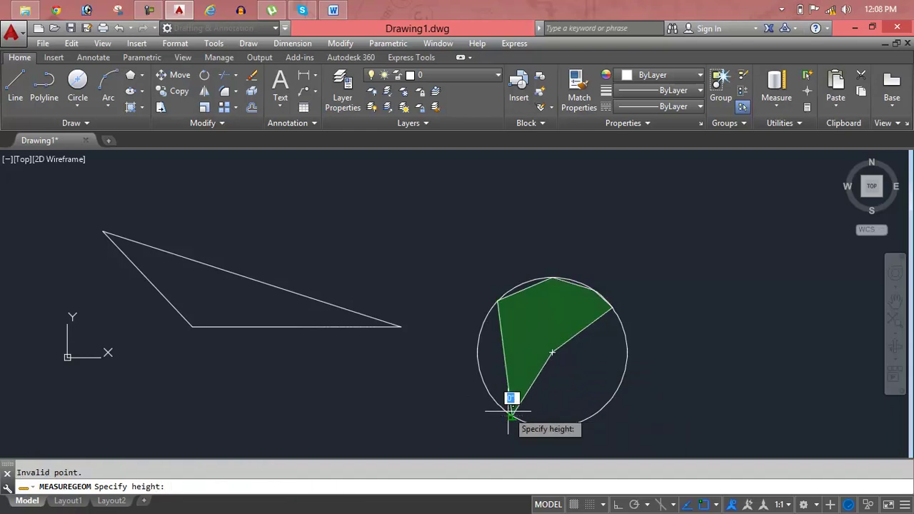
left_click(539, 429)
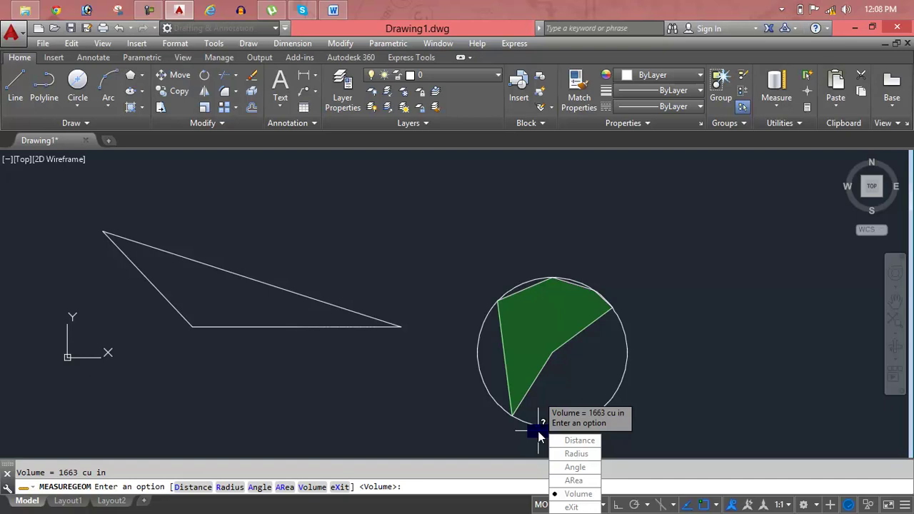
type("x")
key("Return")
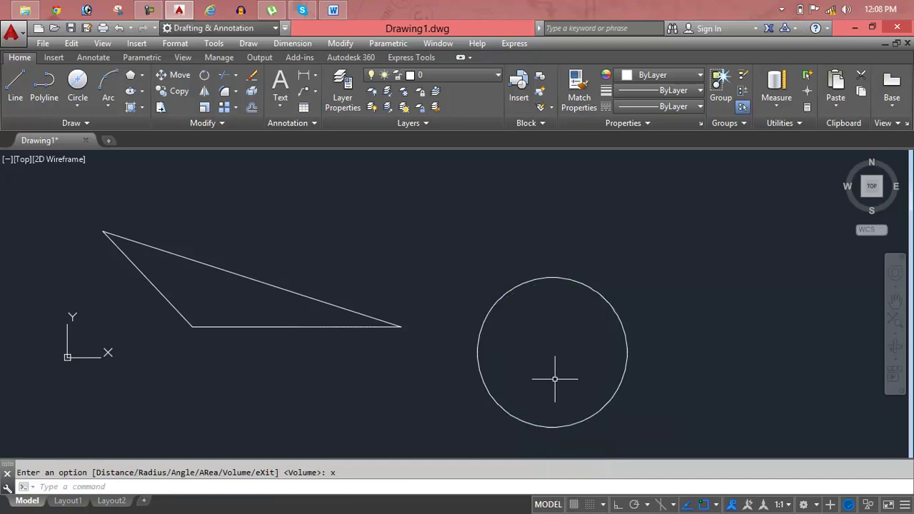
Step: Erase the circle and two triangle sides with a crossing selection
left_click(739, 260)
left_click(369, 329)
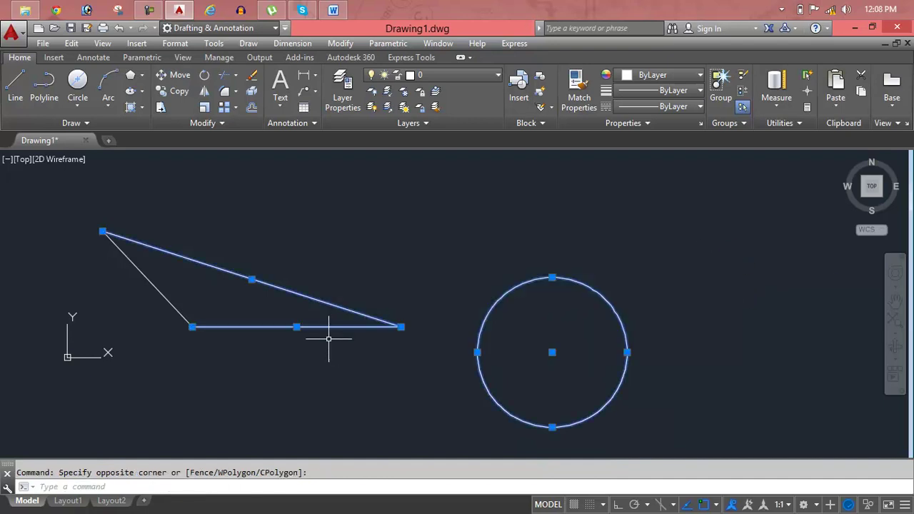
key("Delete")
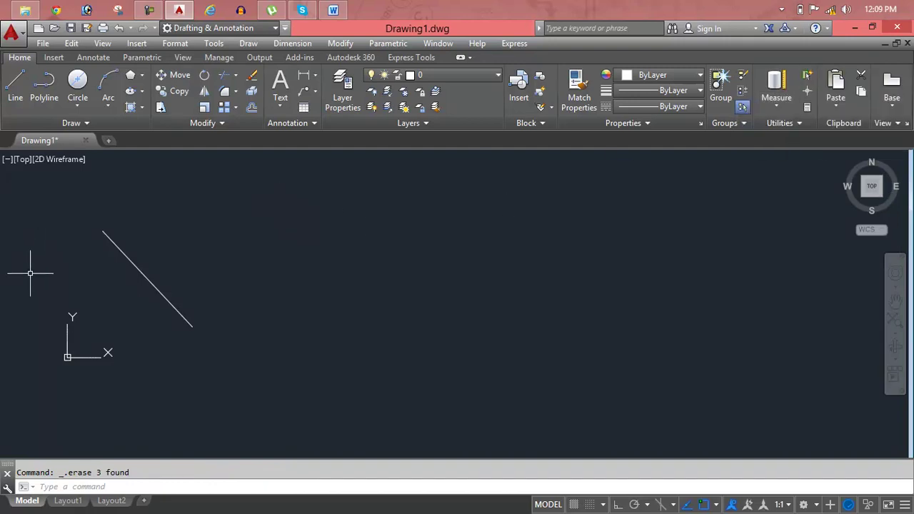
Step: Grip-stretch the remaining line's lower endpoint far right into a long, gently sloping line
left_click(134, 264)
left_click(192, 327)
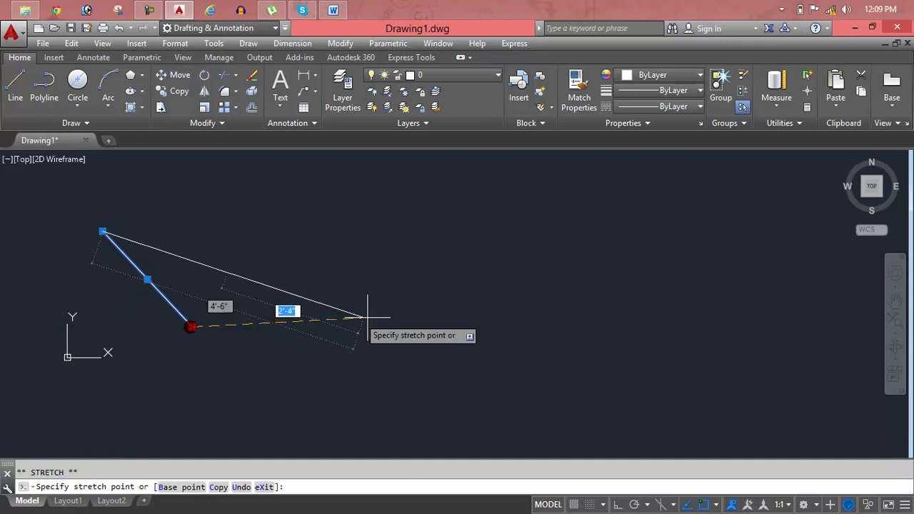
left_click(599, 274)
key("Escape")
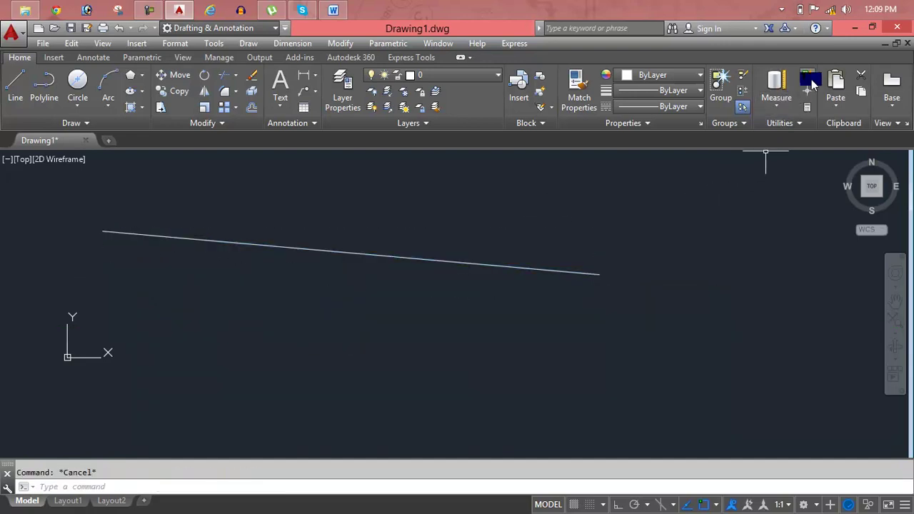
Step: Run Quick Select with Linetype chosen as the filter property
left_click(803, 79)
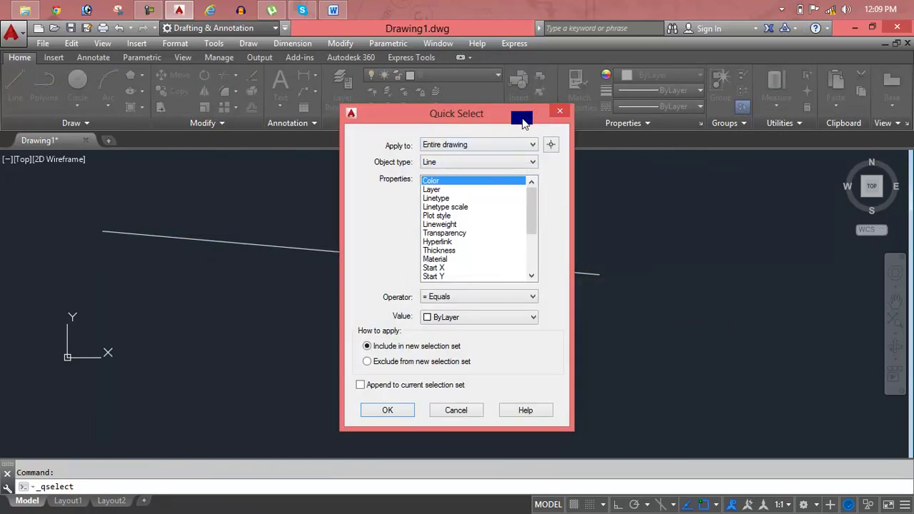
left_click_drag(521, 123, 511, 136)
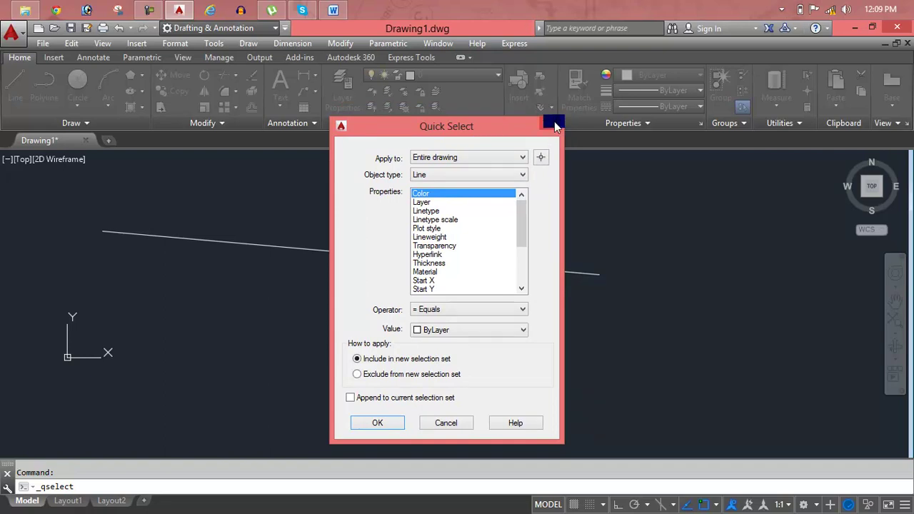
left_click(442, 211)
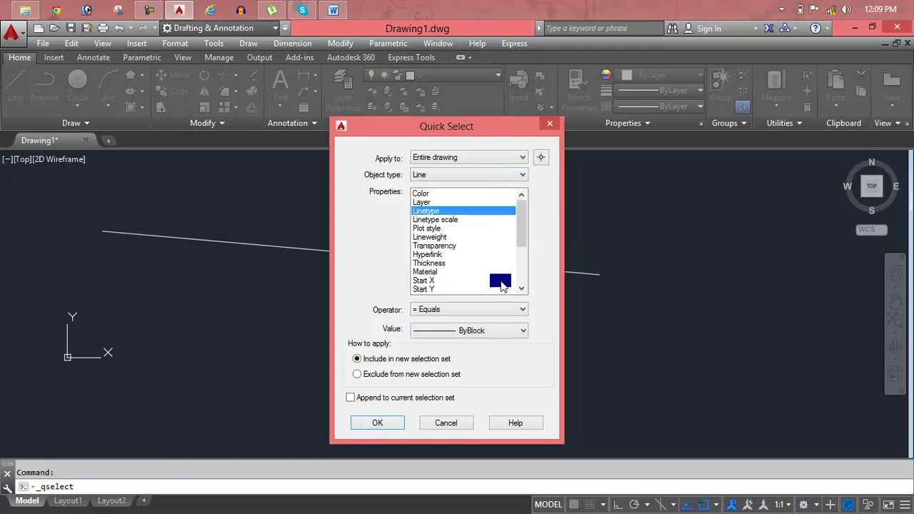
left_click(371, 428)
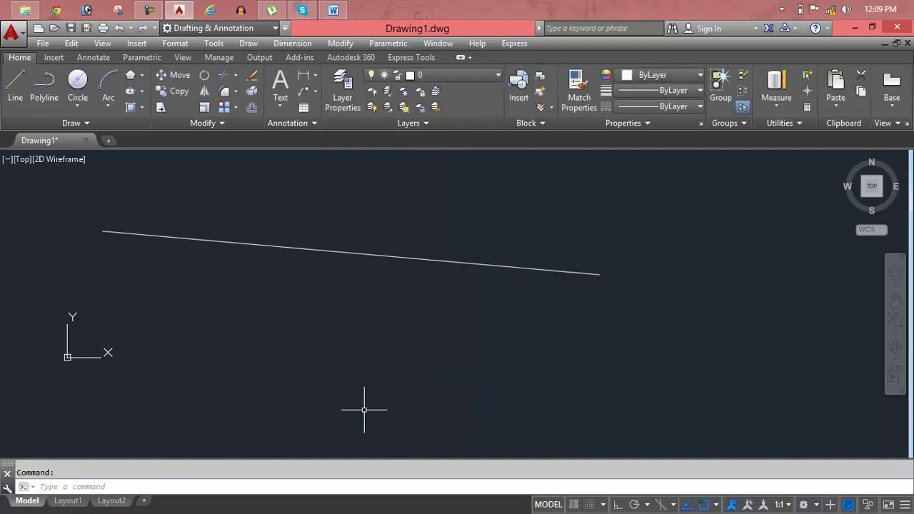
Step: Reselect the slanted line, keep its white colour, and start the LINE command
left_click(402, 255)
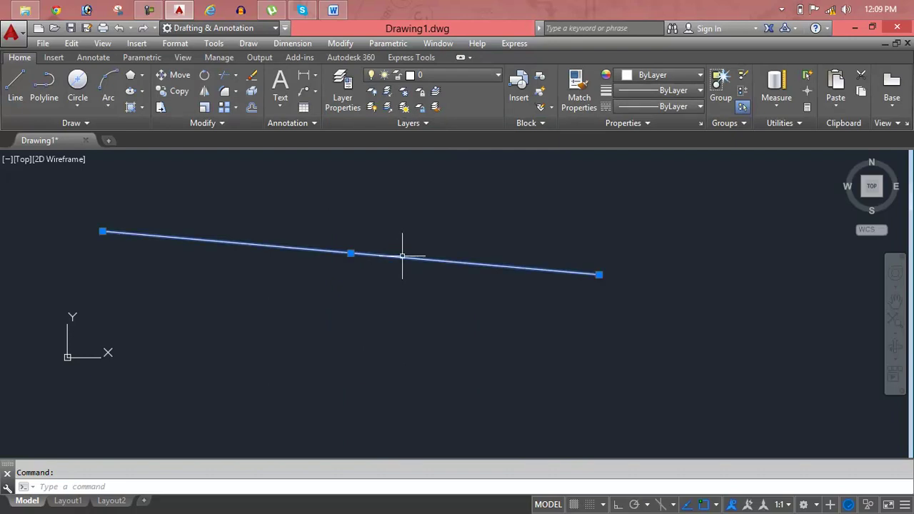
key("Escape")
left_click(405, 255)
left_click(657, 75)
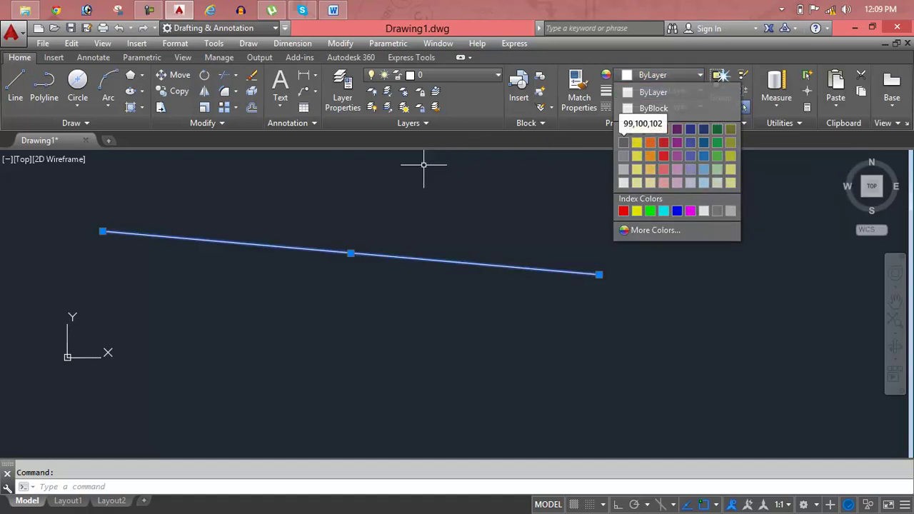
key("Escape")
type("l")
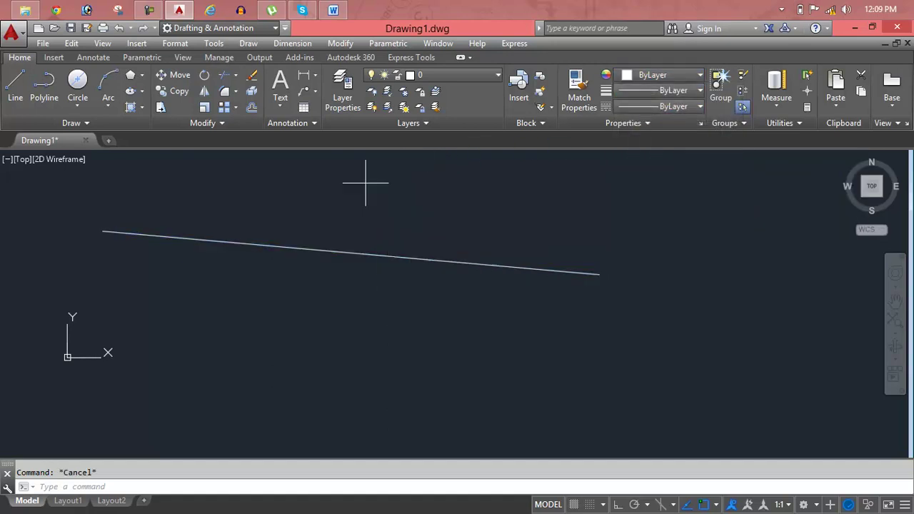
key("Return")
Step: Draw a long horizontal line across the middle of the drawing
left_click(227, 353)
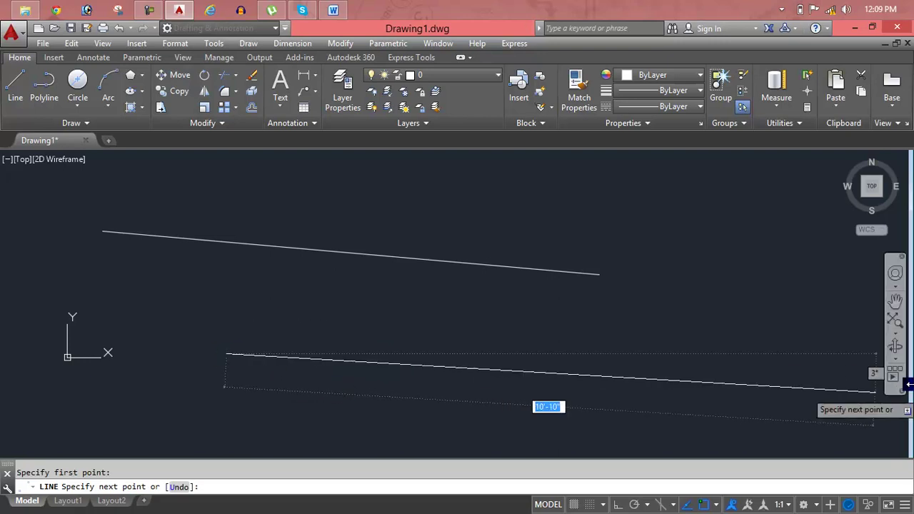
left_click(763, 355)
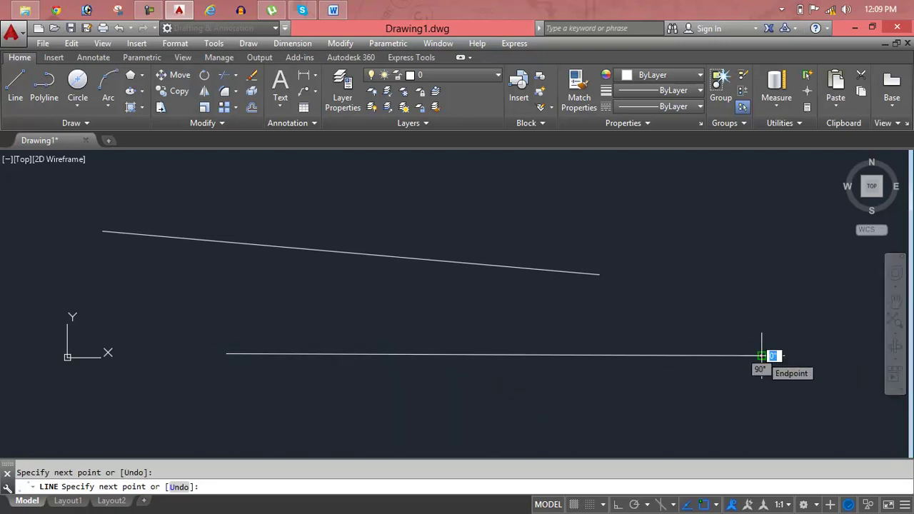
key("Escape")
Step: Draw a rectangle at the upper right with REC
type("r")
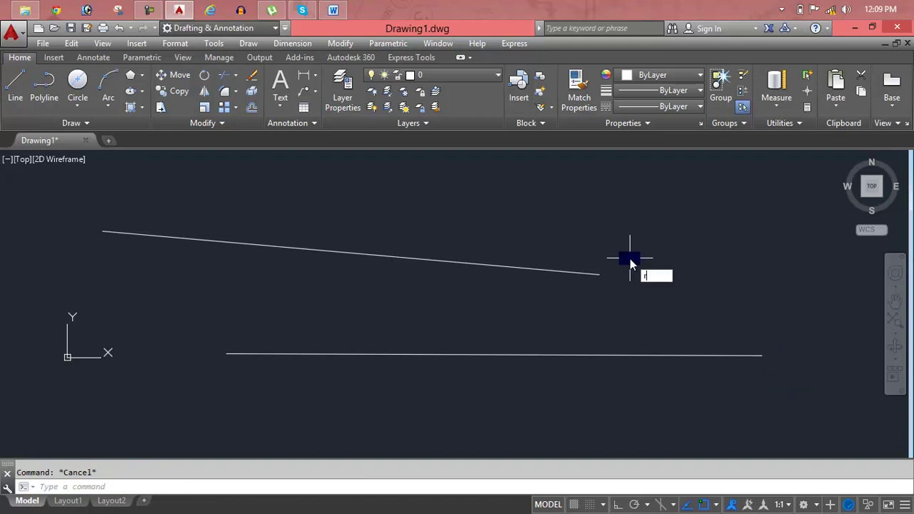
type("ec")
key("Return")
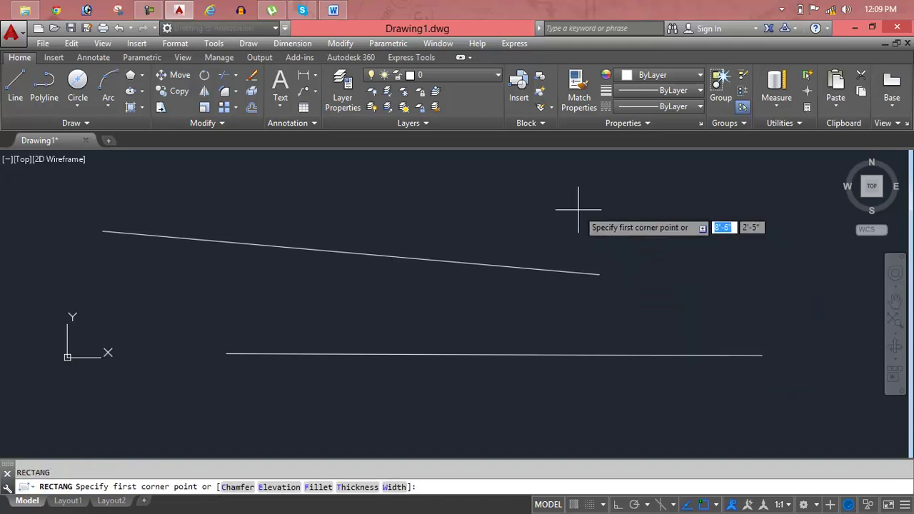
left_click(578, 210)
left_click(767, 253)
Step: Draw a circle below the horizontal line, then select the horizontal line
type("c")
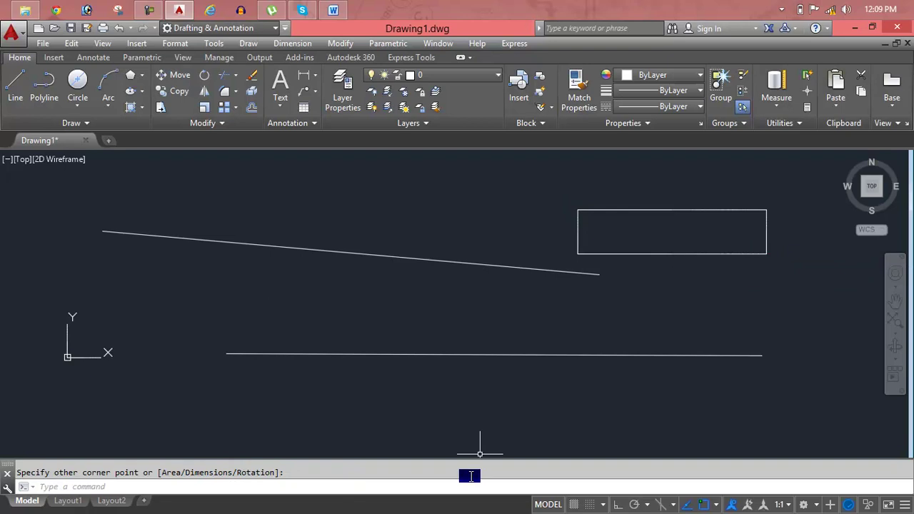
key("Return")
left_click(450, 433)
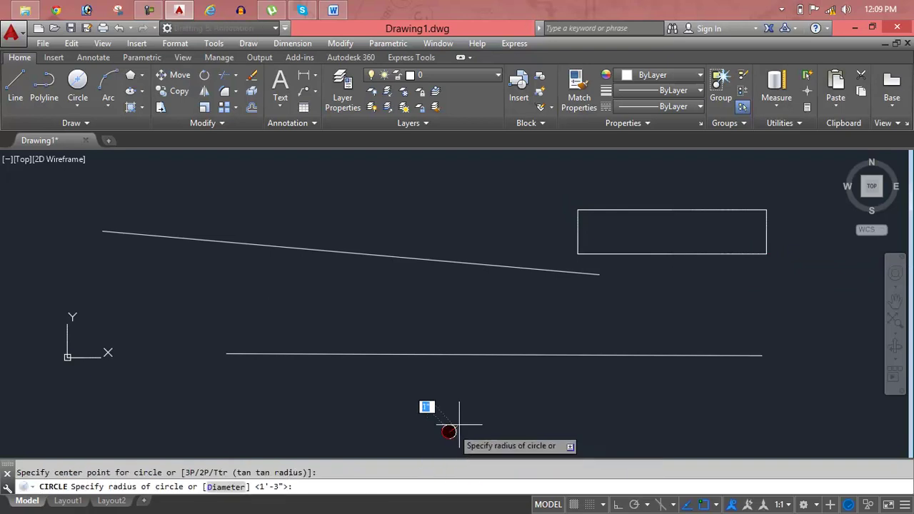
left_click(491, 411)
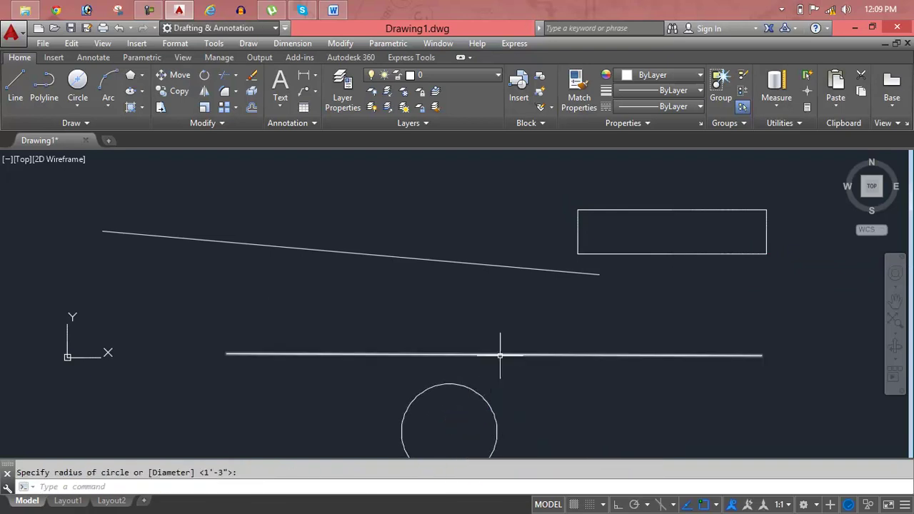
left_click(501, 355)
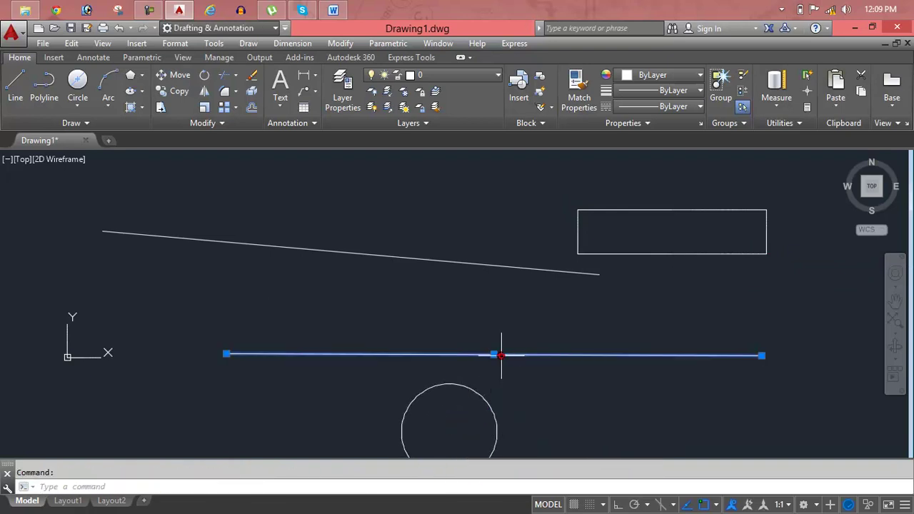
Step: Change the horizontal line's linetype from ByLayer to ByBlock
left_click(678, 91)
left_click(678, 91)
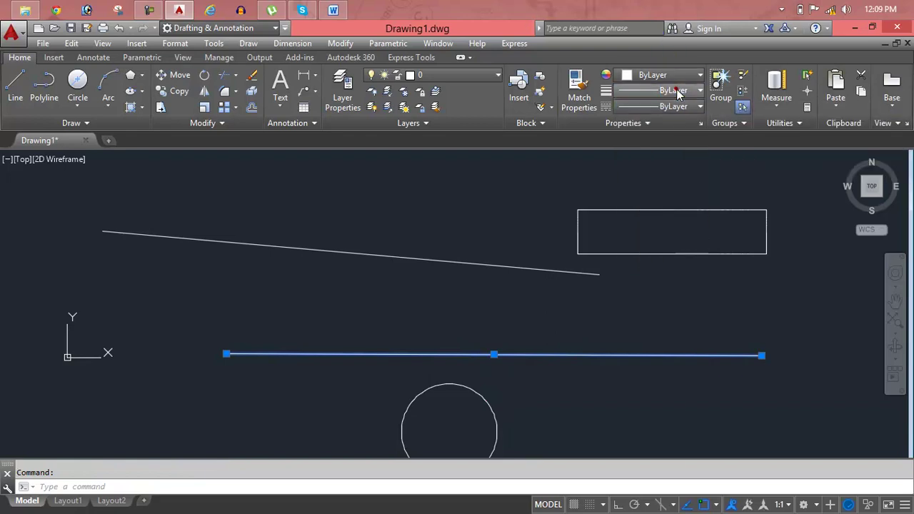
left_click(675, 106)
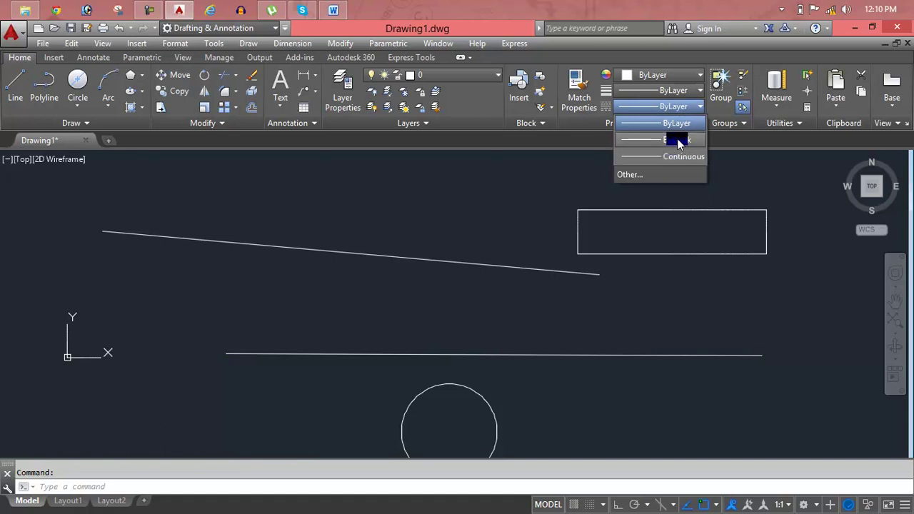
left_click(676, 139)
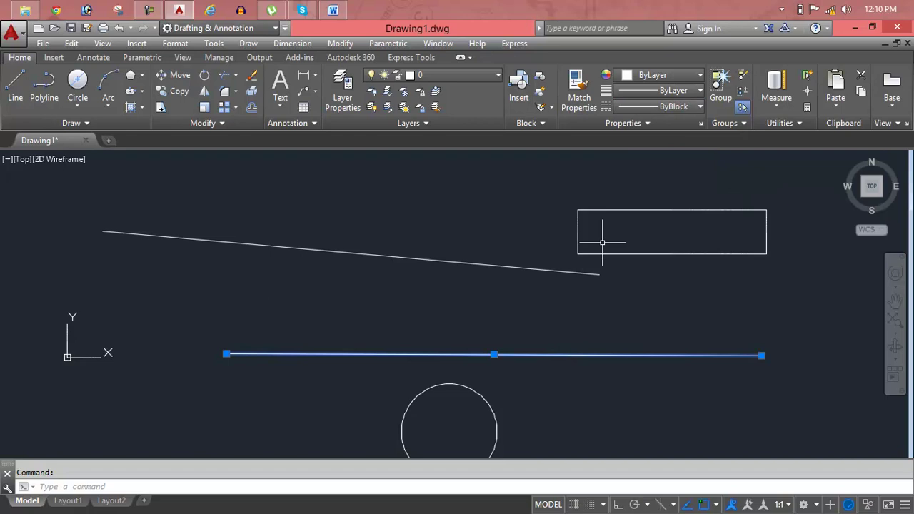
key("Escape")
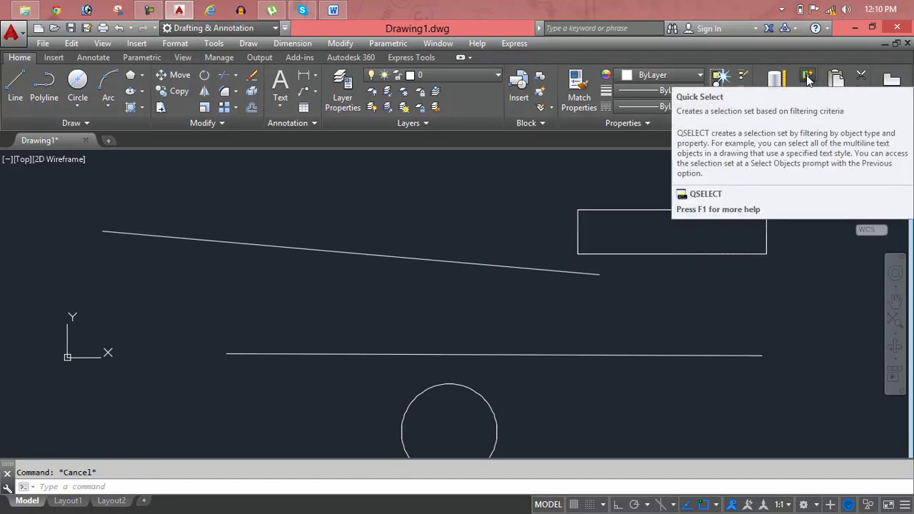
Step: Quick Select objects with Linetype equal to ByBlock, catching only the horizontal line
left_click(808, 79)
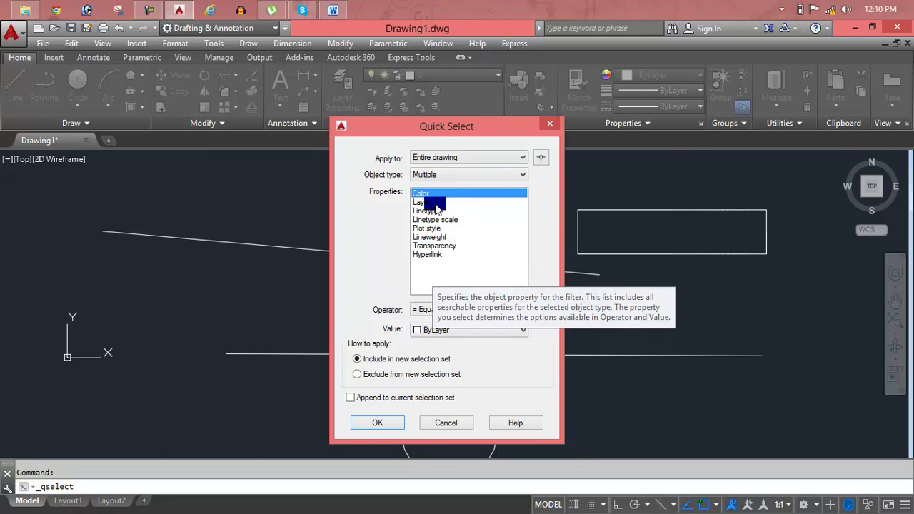
left_click(434, 203)
left_click(429, 210)
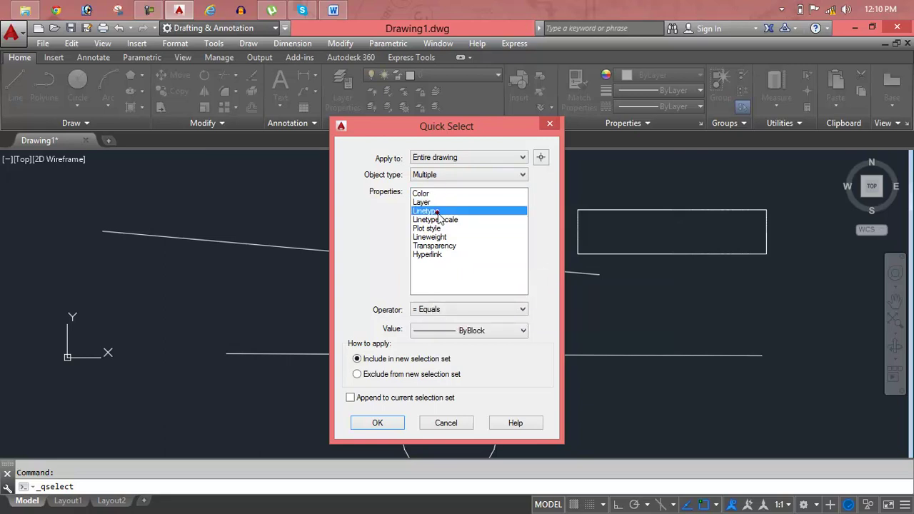
left_click(482, 333)
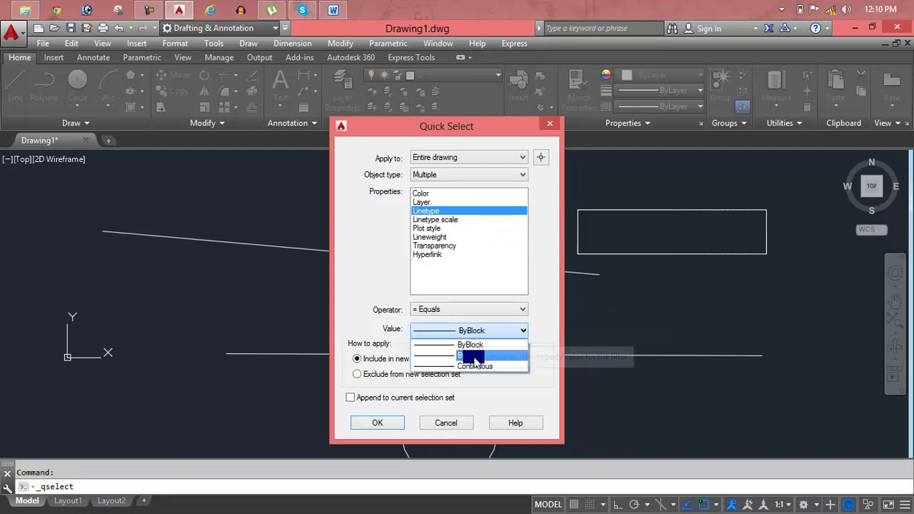
left_click(470, 345)
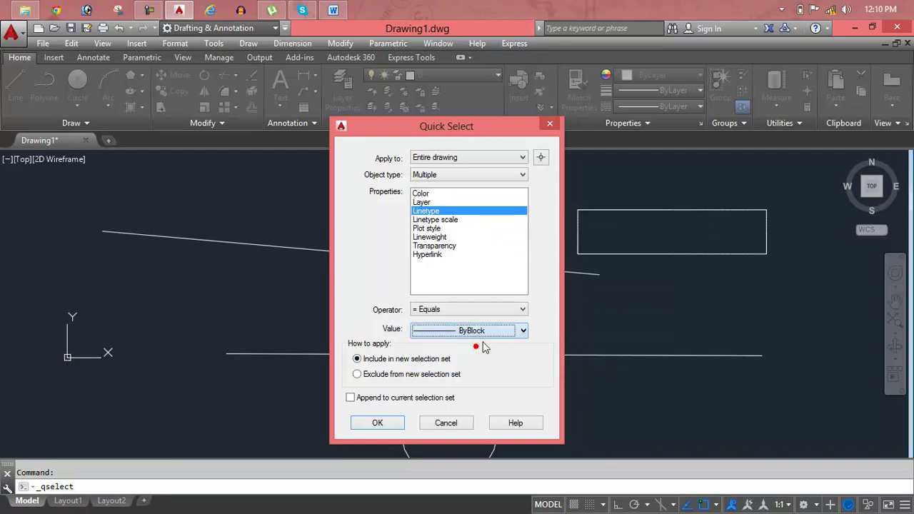
left_click(398, 423)
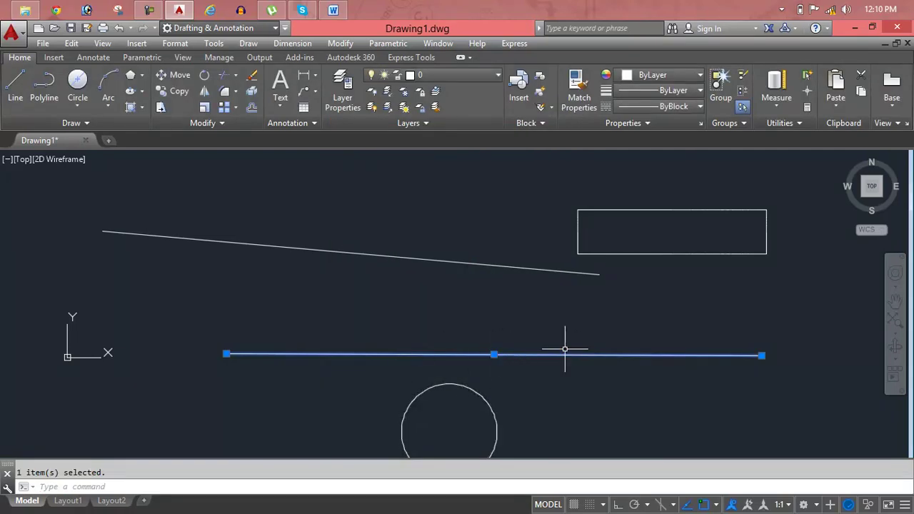
key("Escape")
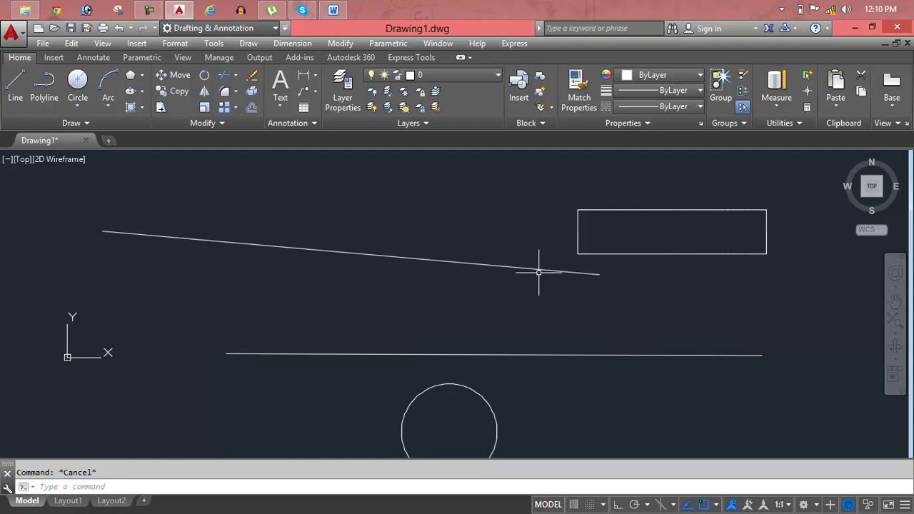
Step: Recolour the slanted line red
left_click(539, 272)
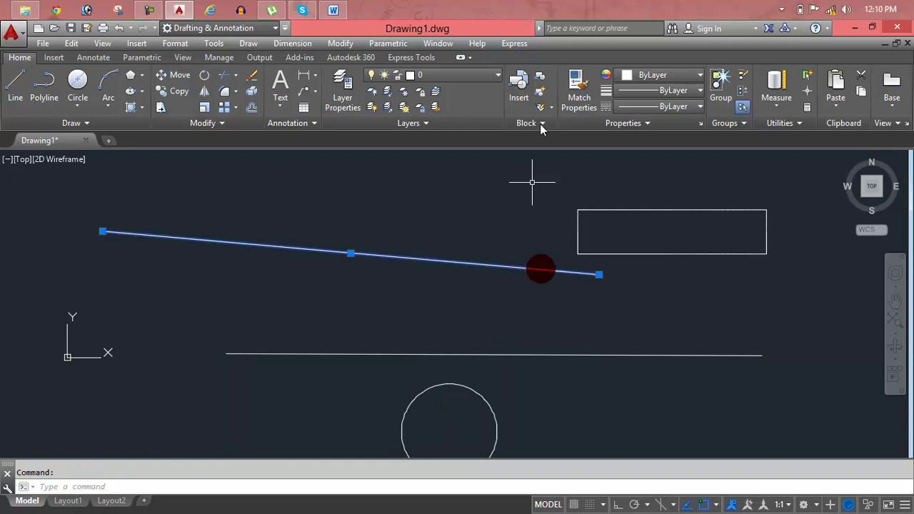
left_click(657, 75)
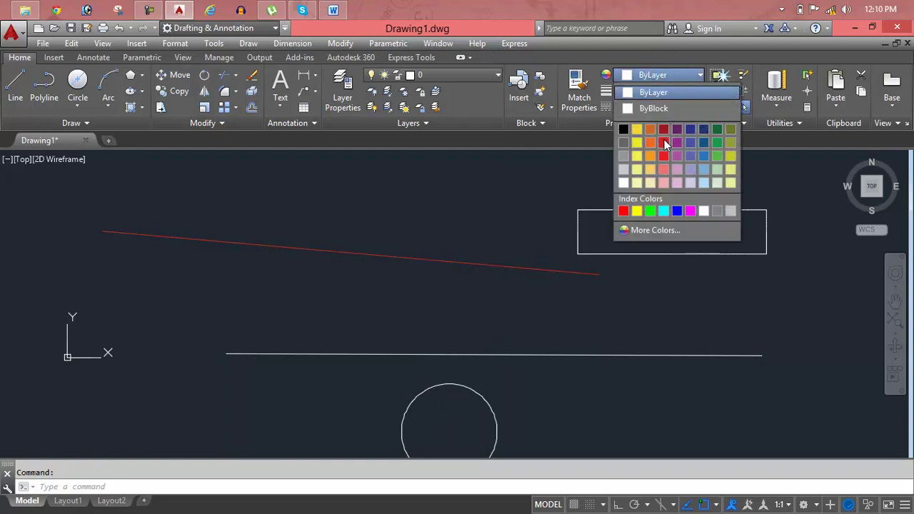
left_click(665, 143)
key("Escape")
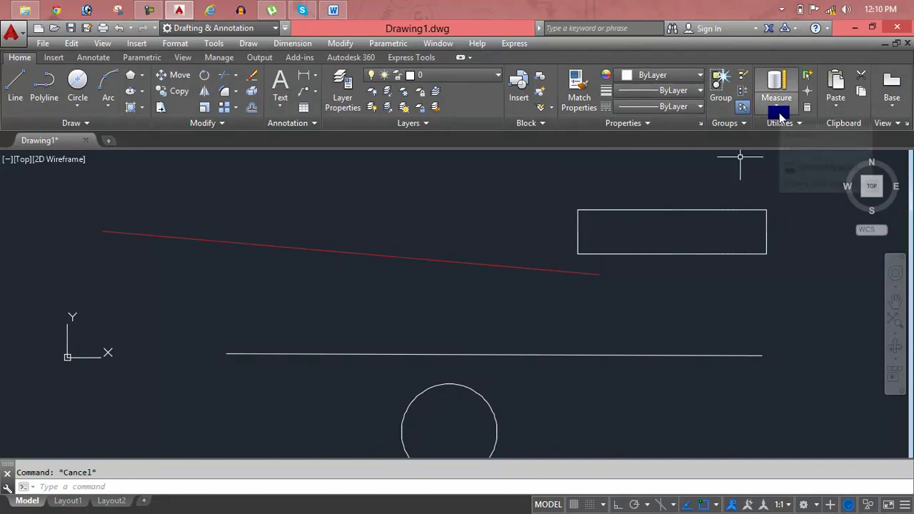
left_click(807, 83)
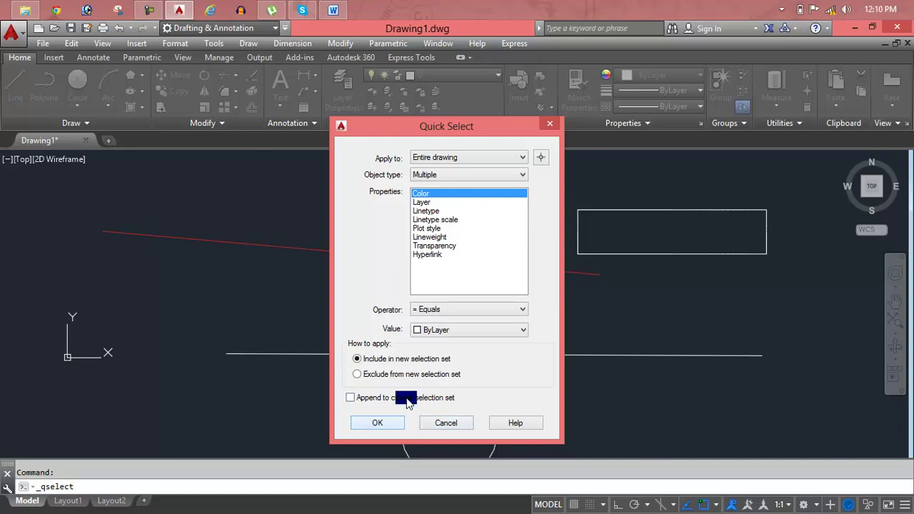
Step: Run Quick Select with Color equal to Red, which selects 0 objects
left_click(464, 330)
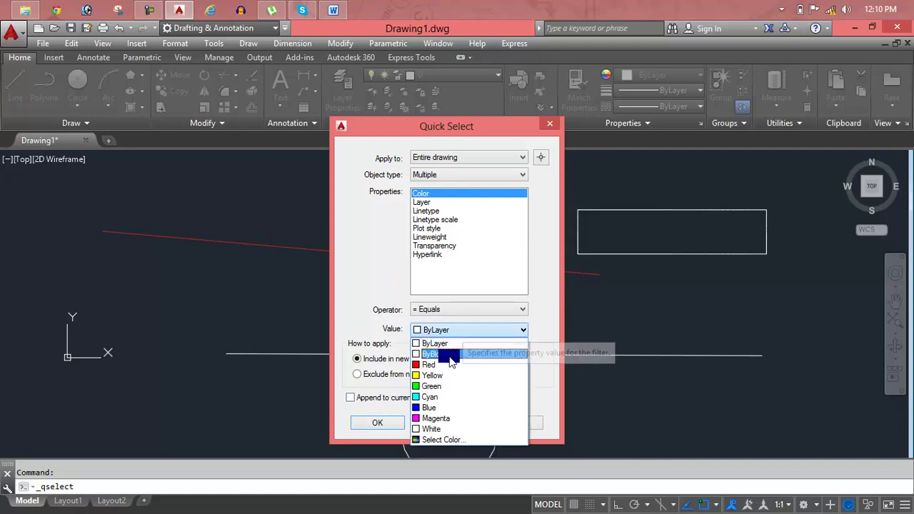
left_click(437, 366)
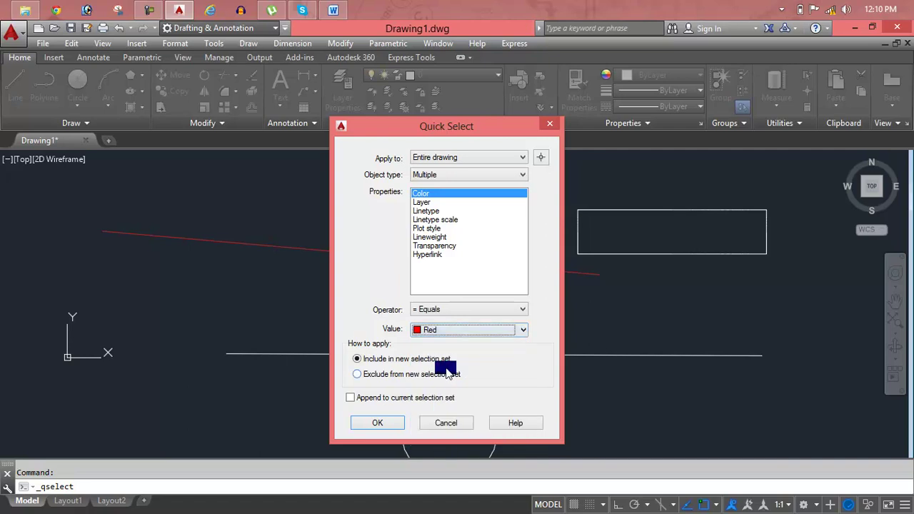
left_click(375, 422)
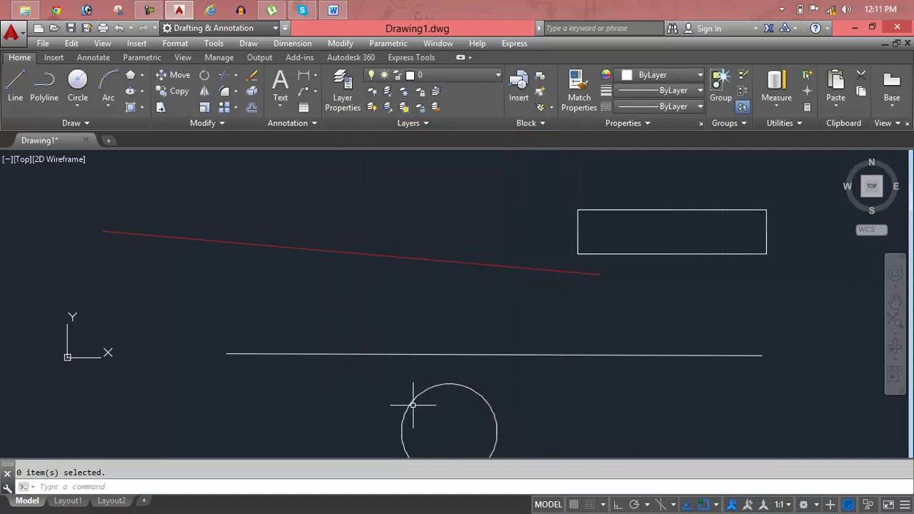
Step: Recolour the slanted line from red to black 0,0,0
left_click(460, 255)
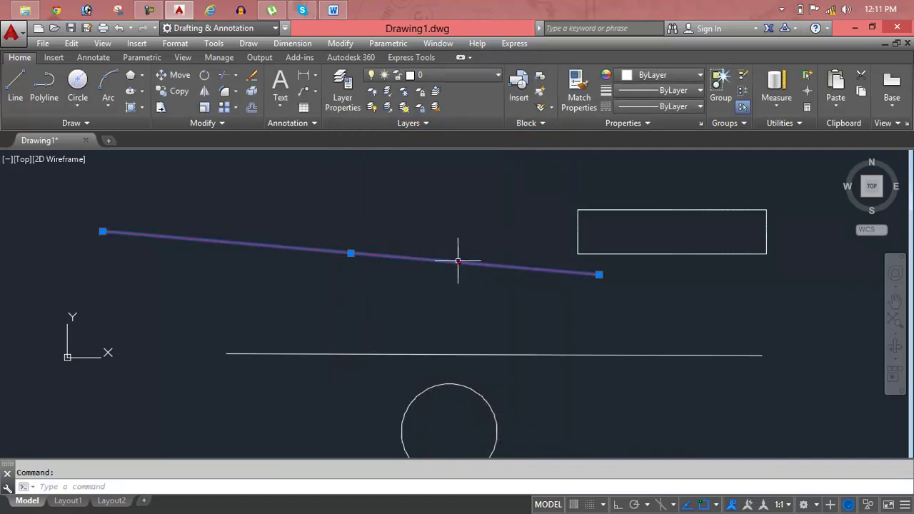
left_click(686, 75)
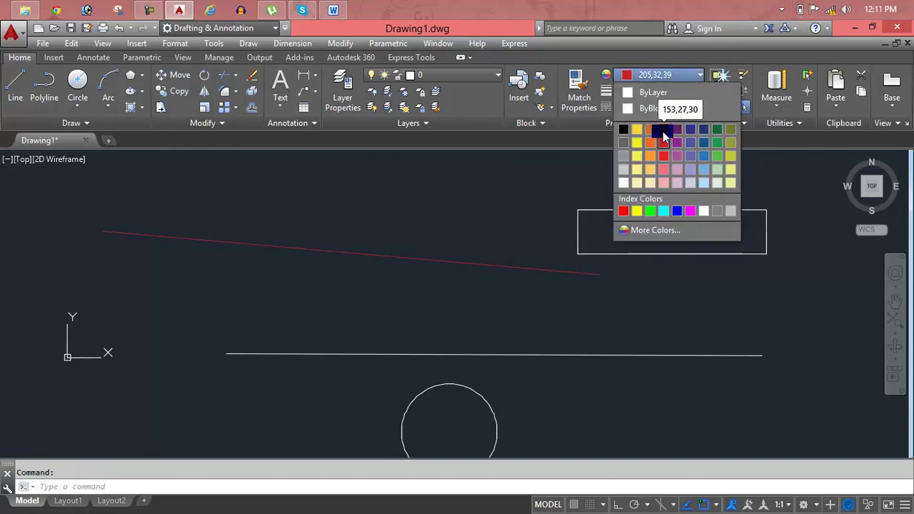
left_click(626, 131)
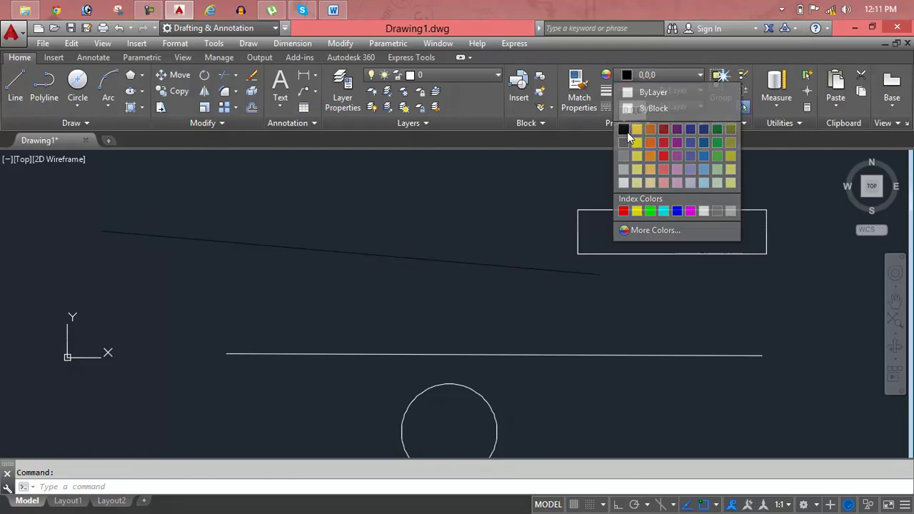
key("Escape")
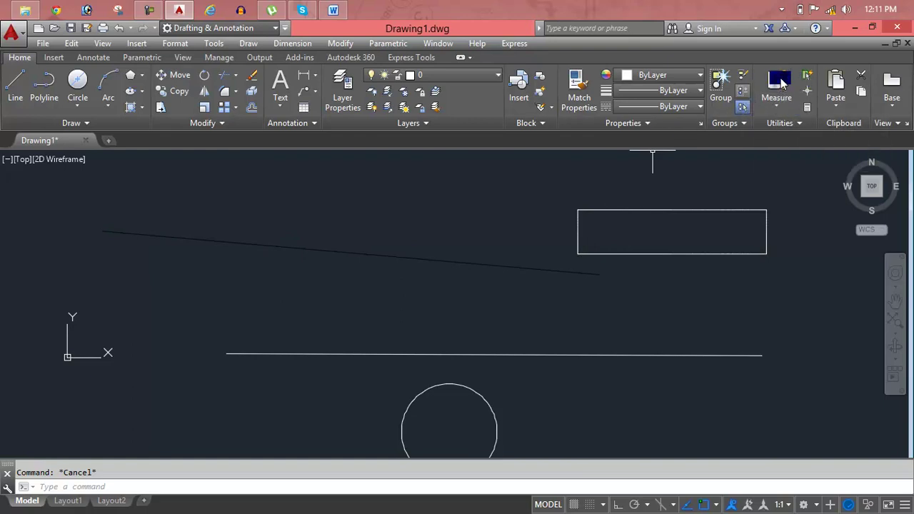
Step: Run Quick Select on the whole drawing matching colour index 250
left_click(743, 104)
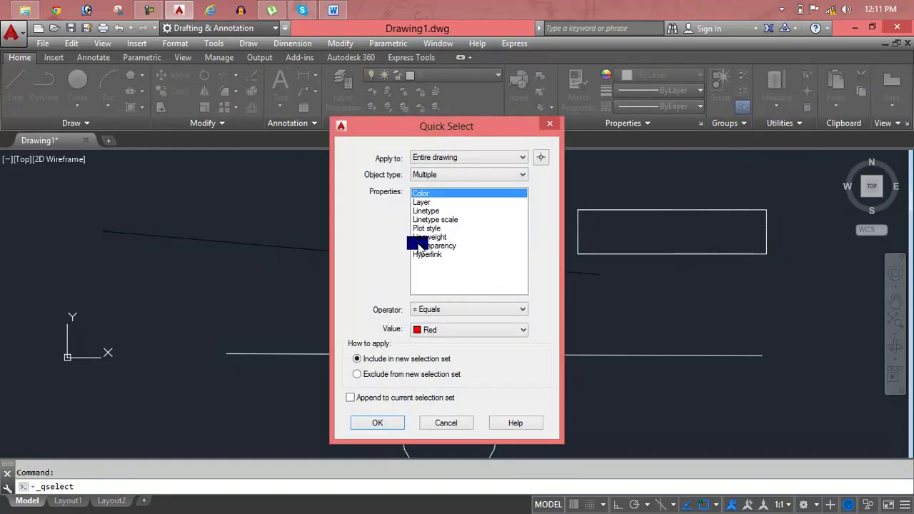
left_click(429, 331)
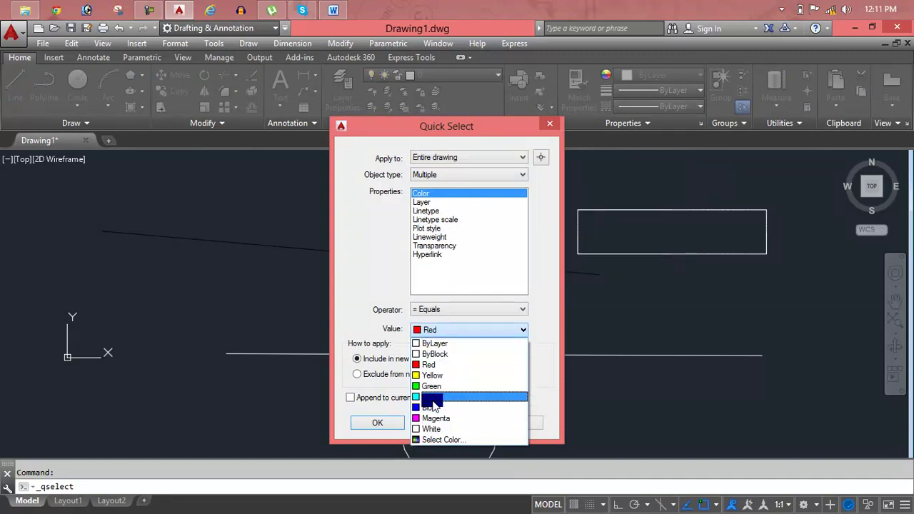
left_click(436, 439)
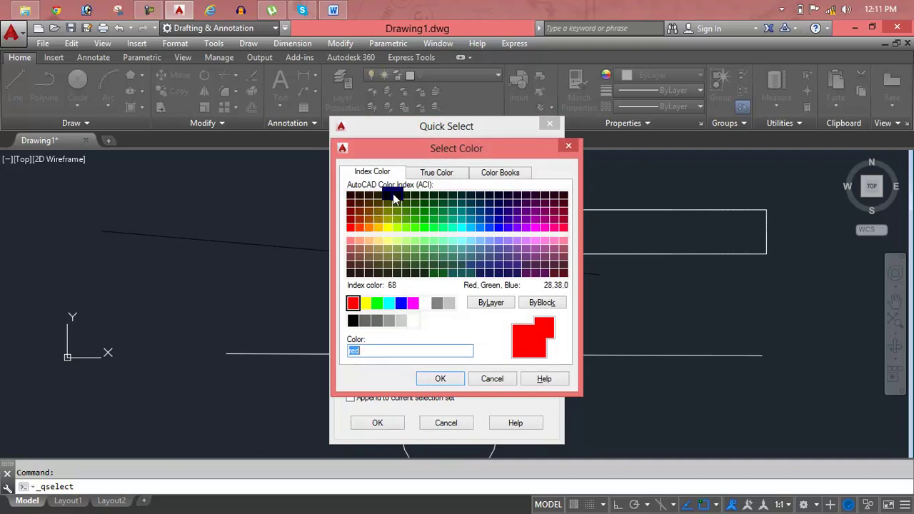
left_click(353, 320)
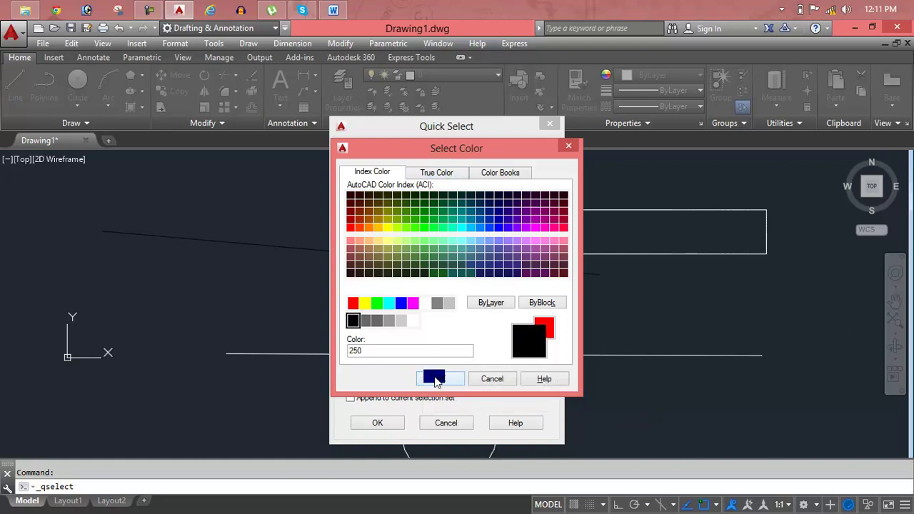
left_click(435, 378)
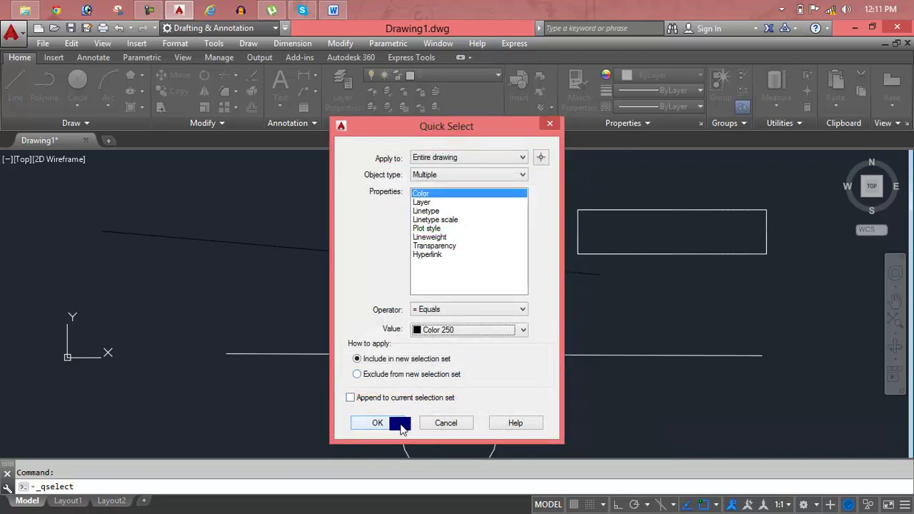
left_click(397, 423)
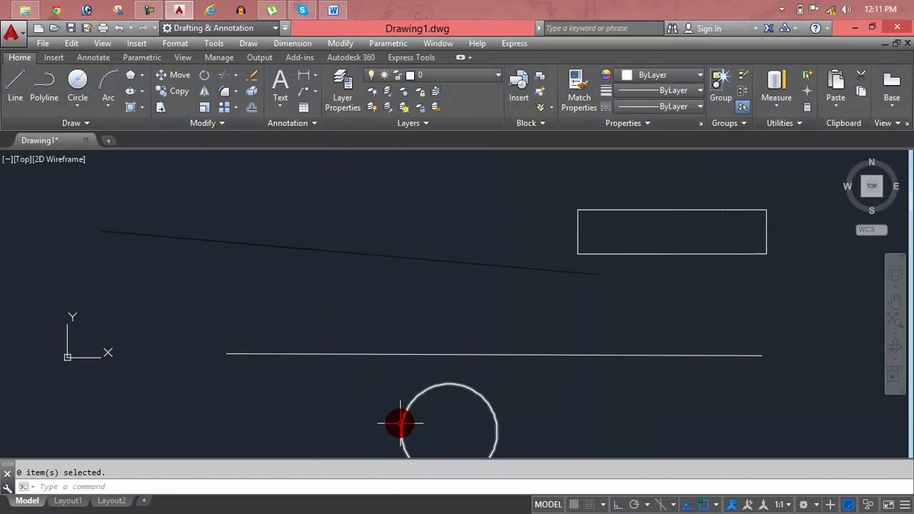
Step: Confirm the sloped line is black, then reopen Quick Select with Color 250 kept
left_click(420, 258)
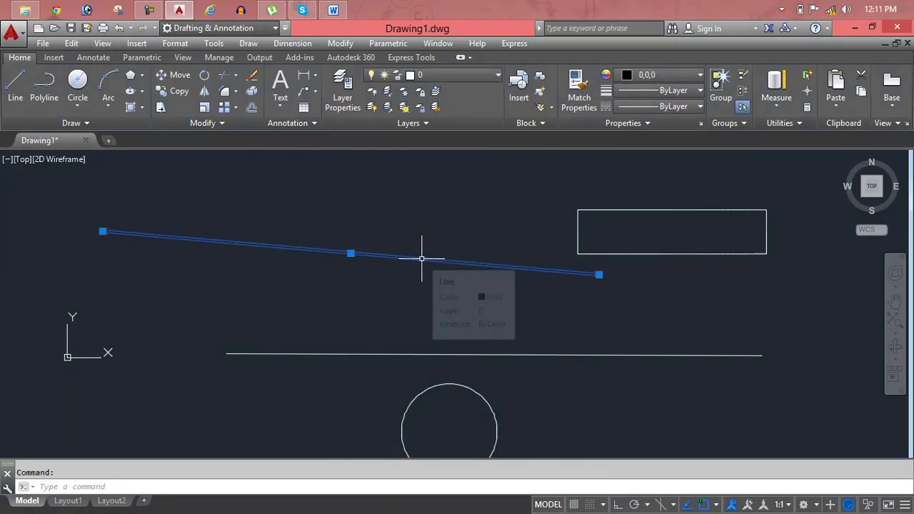
key("Escape")
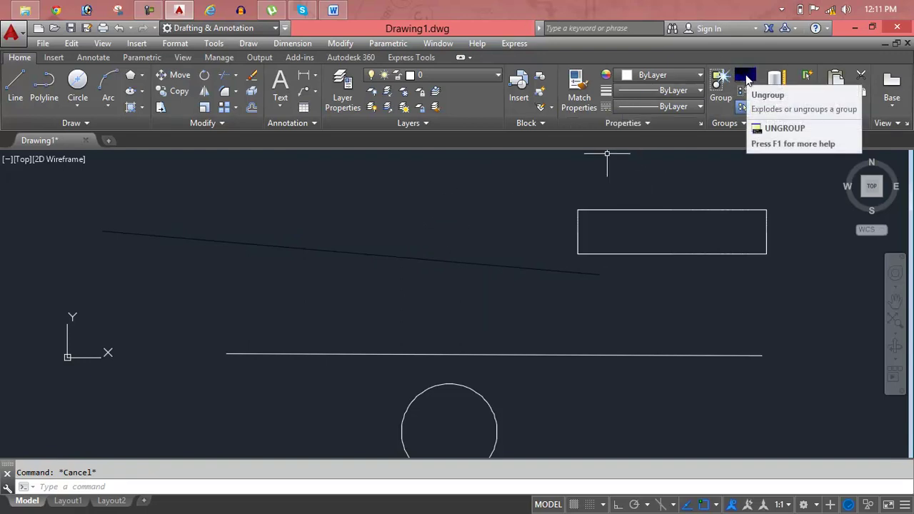
left_click(810, 78)
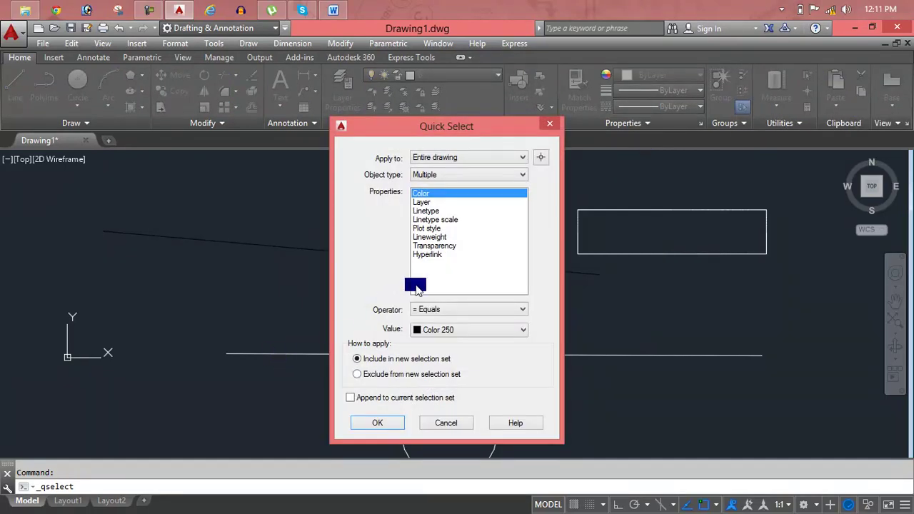
Step: Run Quick Select with Lineweight equal to 1.40 mm, which selects nothing
left_click(426, 211)
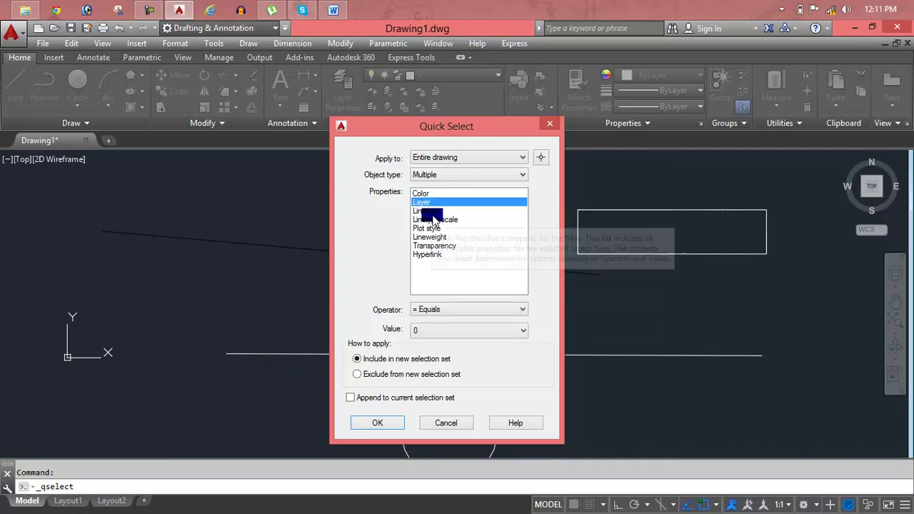
left_click(431, 220)
left_click(433, 237)
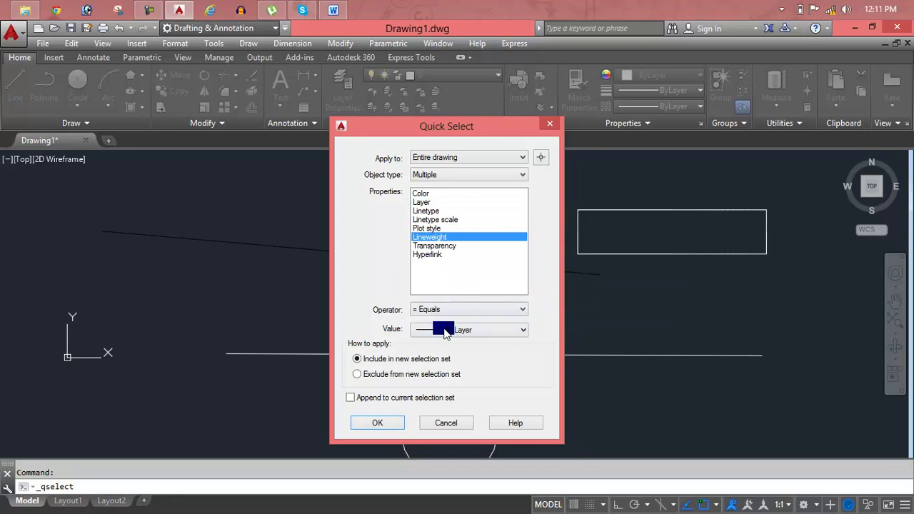
left_click(443, 330)
left_click(447, 284)
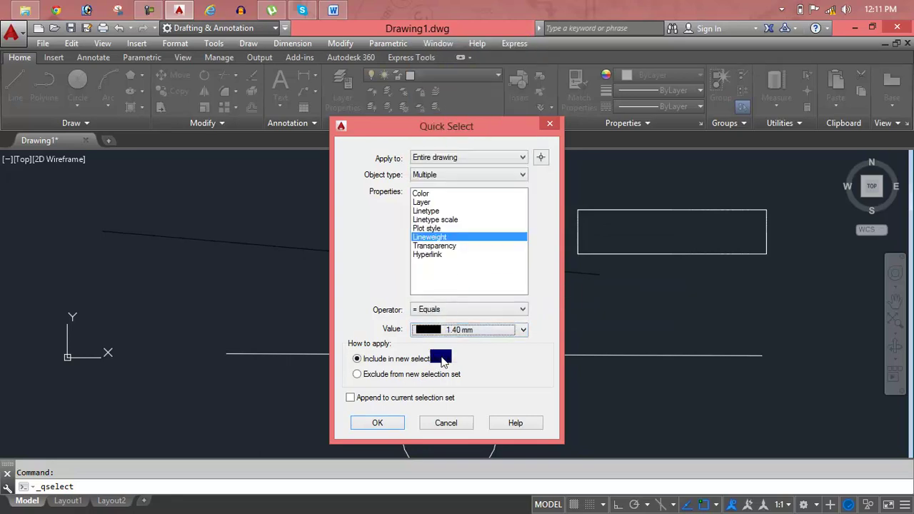
left_click(369, 423)
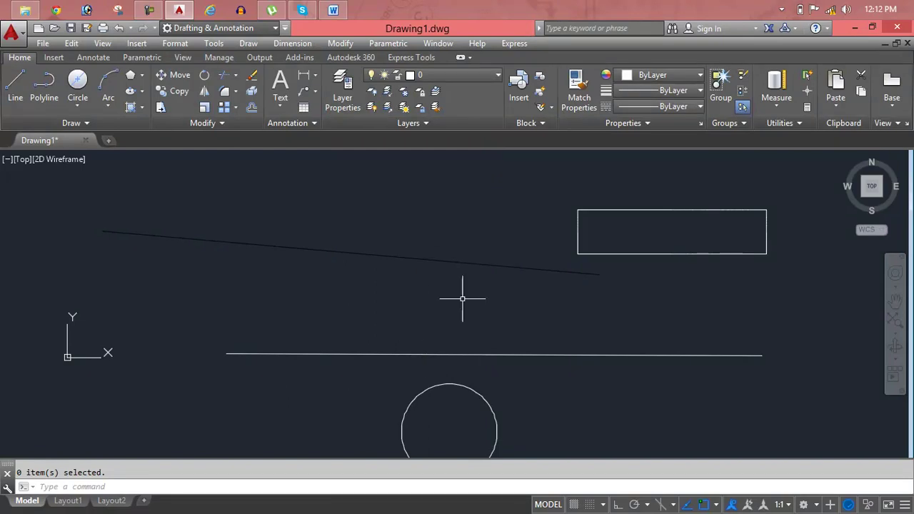
Step: Crossing-select both lines, the rectangle and circle, clear it, then Select All and open QuickCalc
left_click(431, 218)
left_click(660, 410)
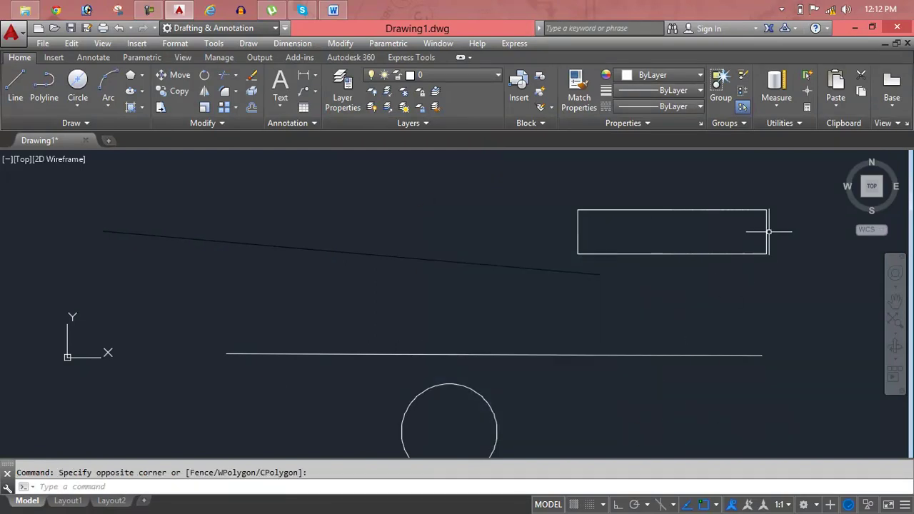
left_click(801, 181)
left_click(408, 388)
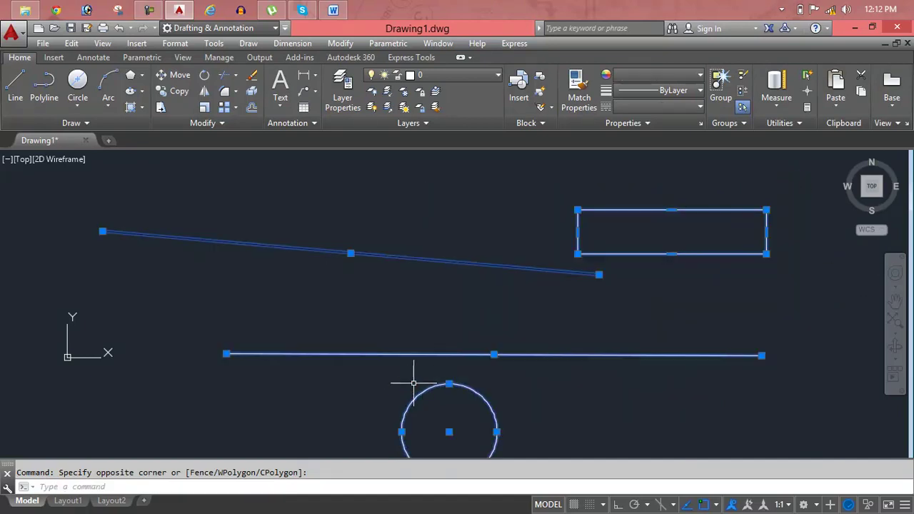
key("Escape")
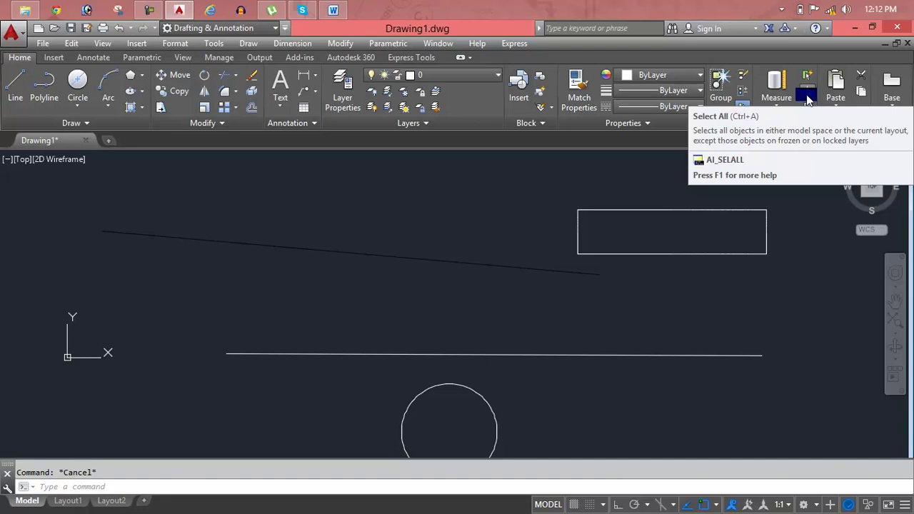
left_click(807, 100)
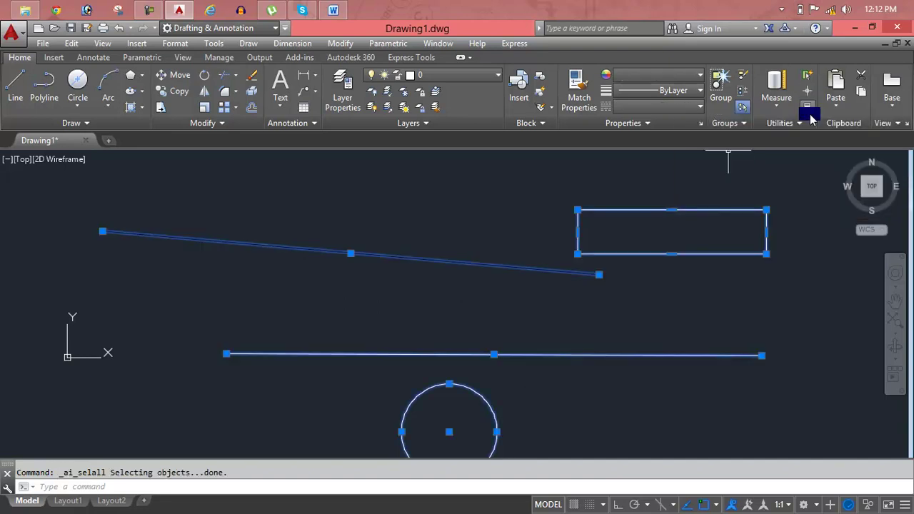
left_click(813, 115)
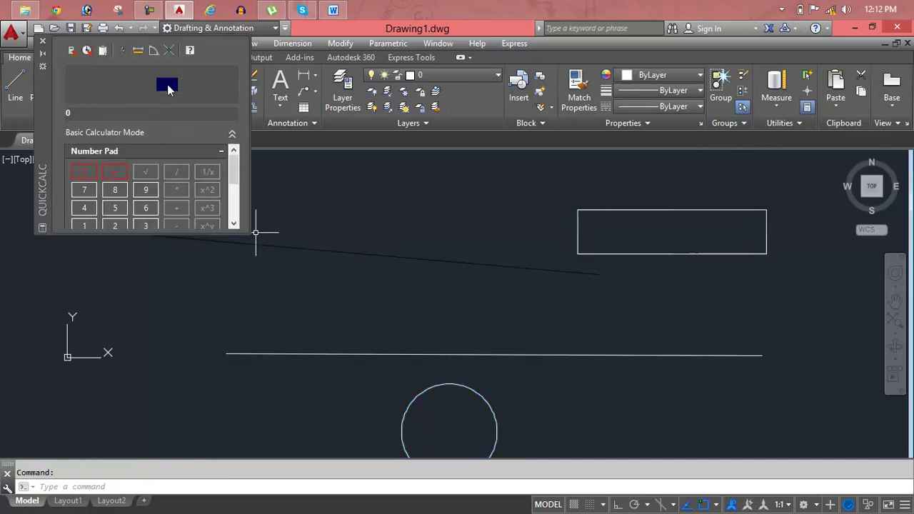
left_click(114, 189)
left_click(144, 188)
left_click(146, 172)
left_click(146, 206)
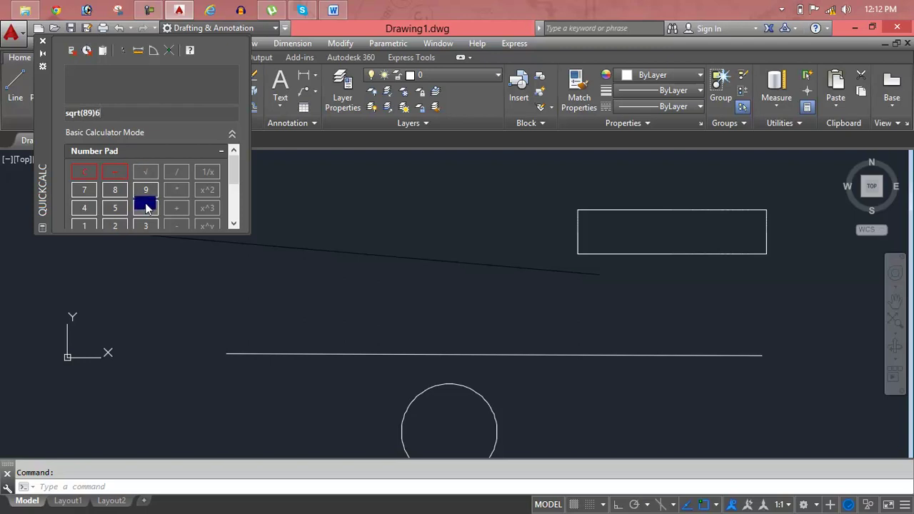
left_click(56, 50)
left_click(42, 43)
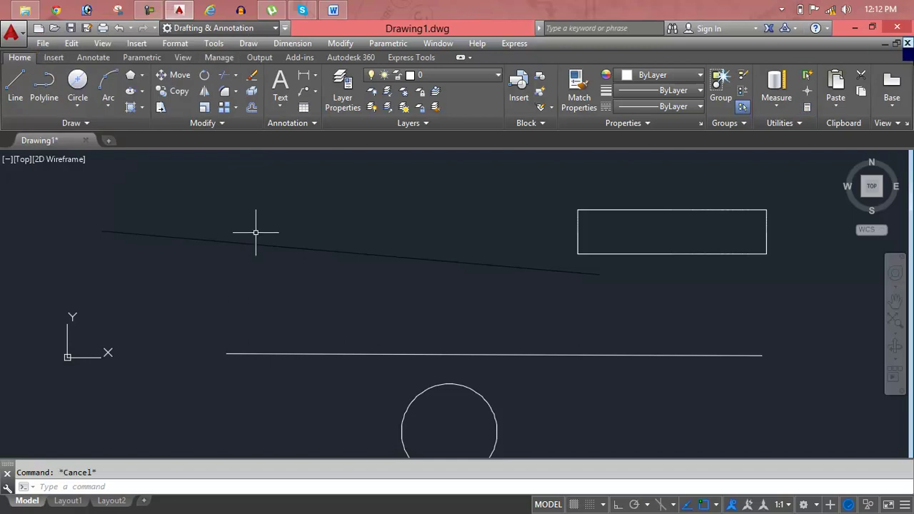
left_click(799, 124)
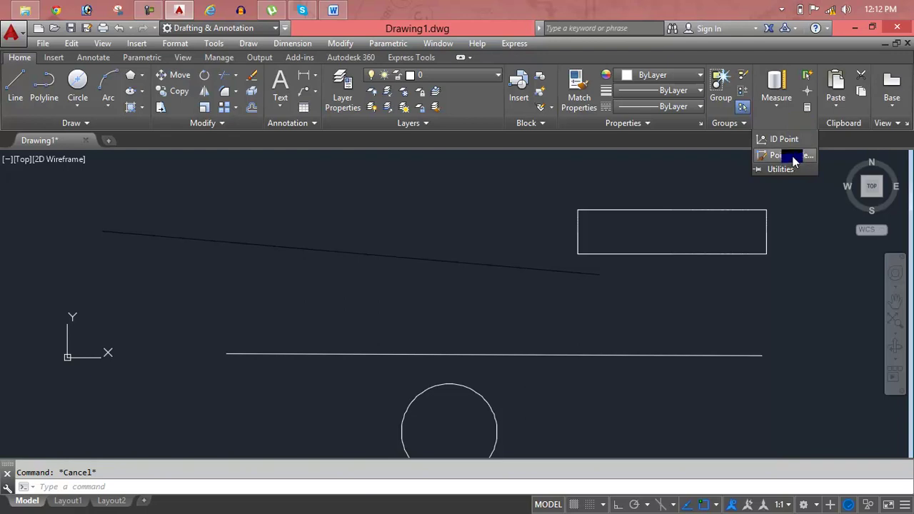
left_click(792, 158)
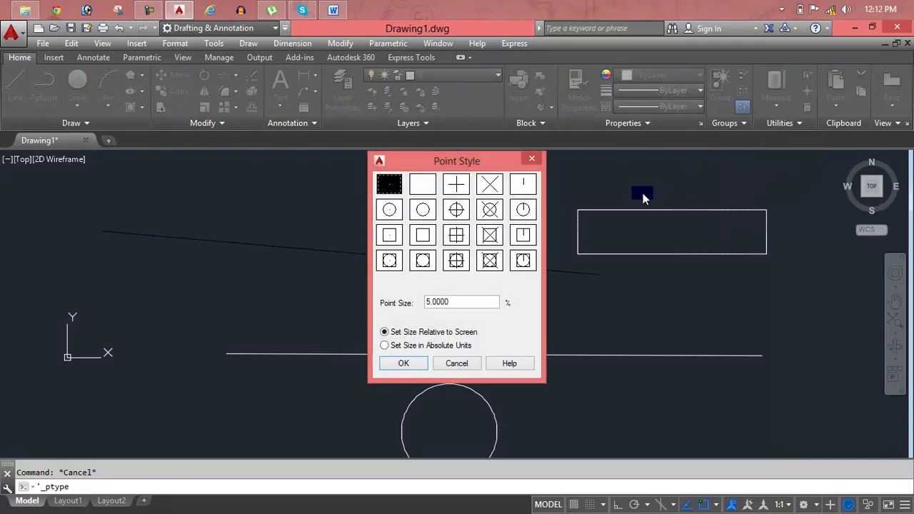
left_click(530, 167)
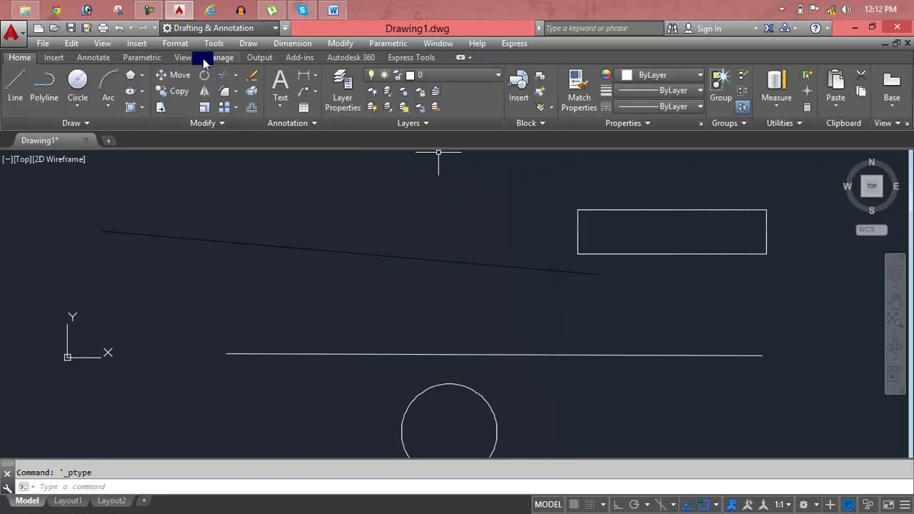
left_click(188, 43)
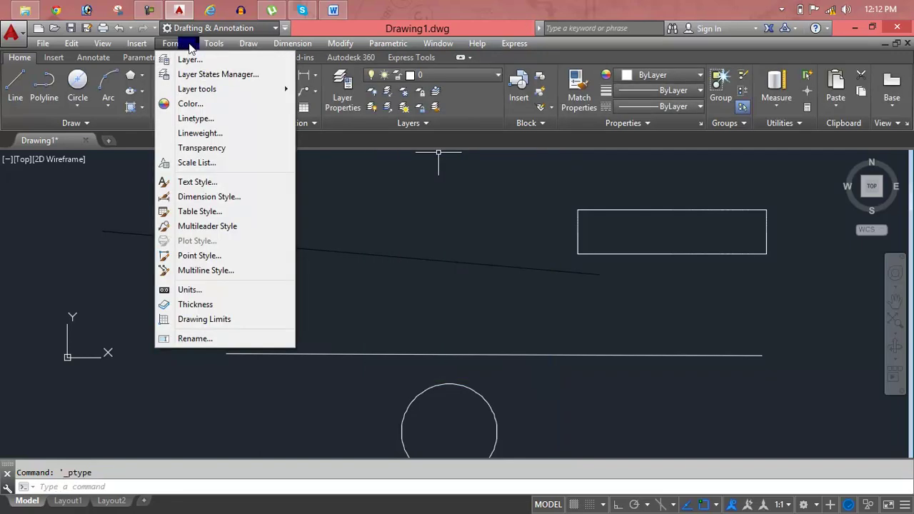
left_click(203, 256)
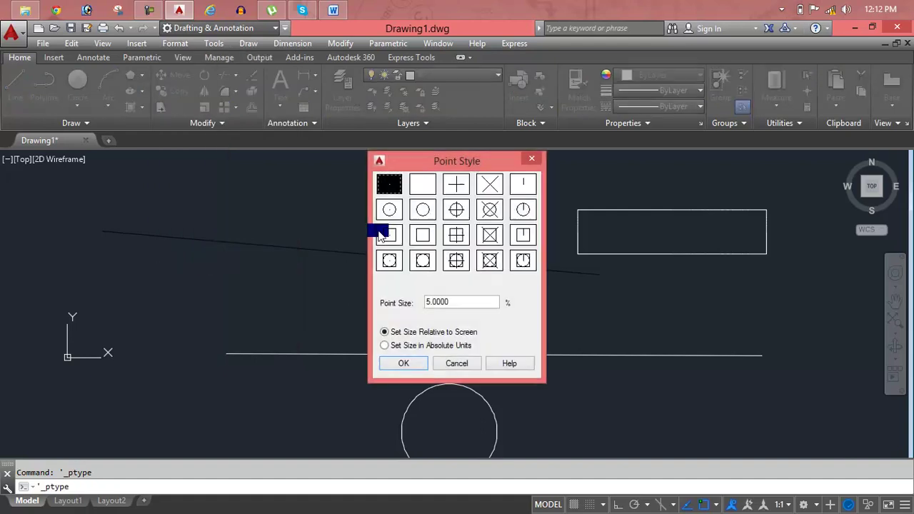
left_click(531, 160)
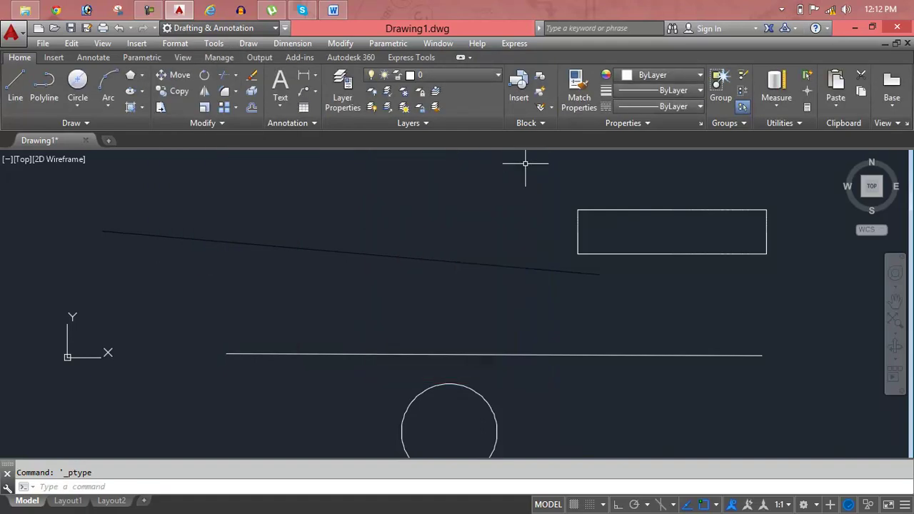
Step: Crossing-select the two lines, rectangle and circle from right to left and delete them
left_click(526, 180)
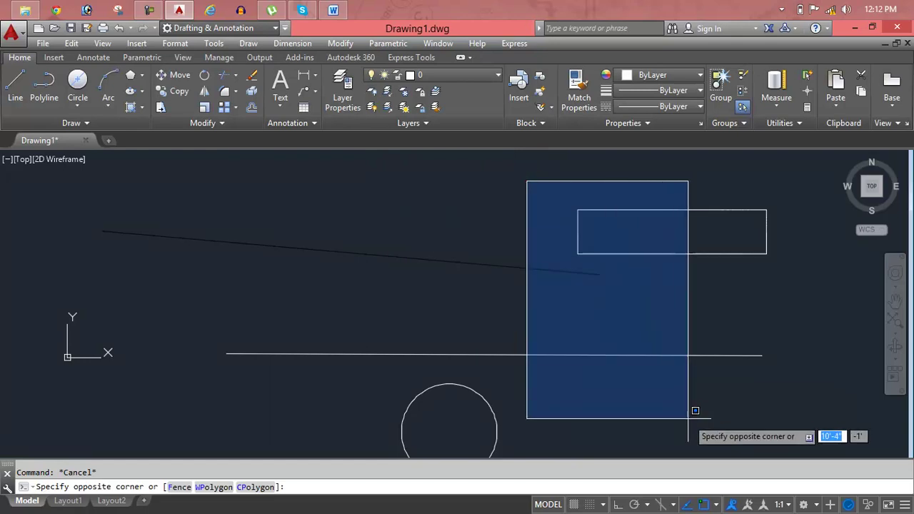
left_click(688, 419)
left_click(807, 191)
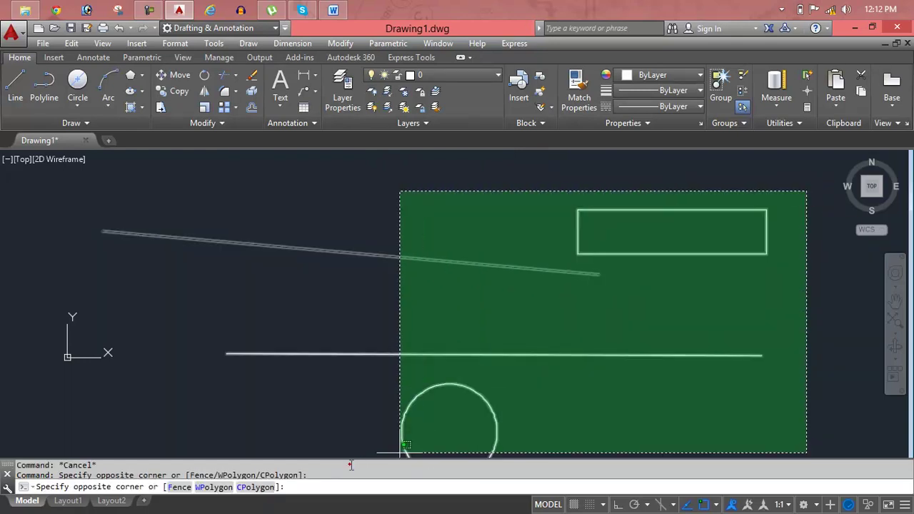
left_click(361, 434)
key("Delete")
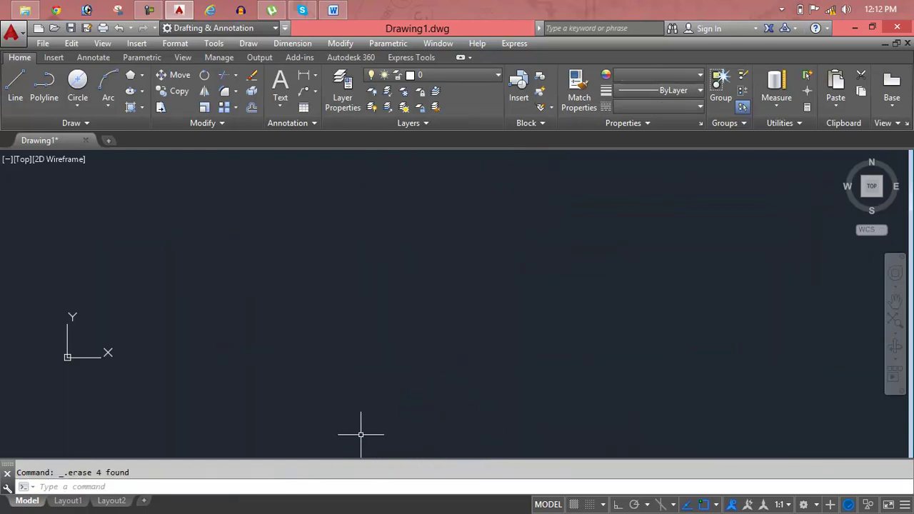